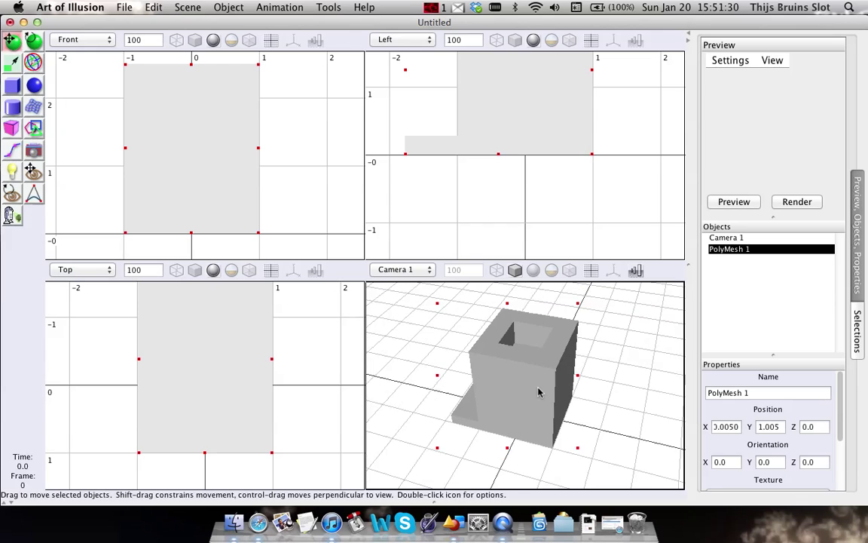
# Open PolyMesh 1 in the mesh editor and examine its shape from an angled view
pyautogui.doubleClick(763, 256)
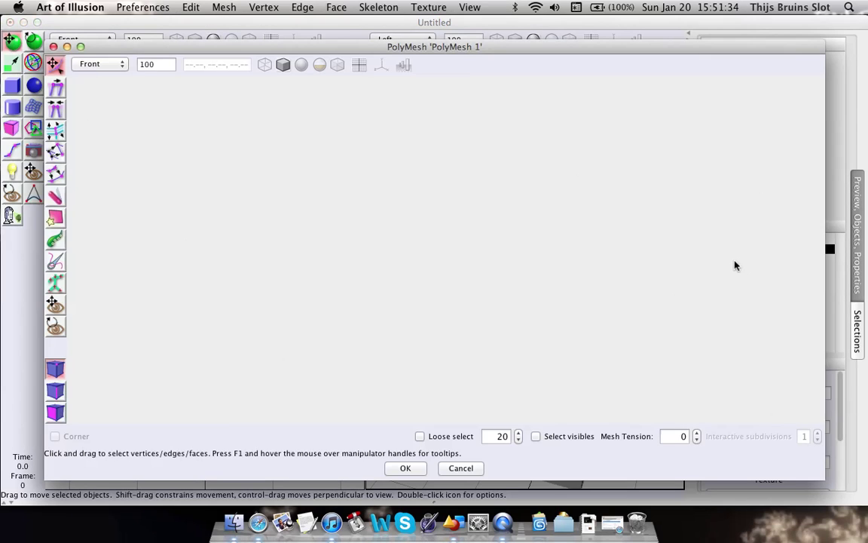
pyautogui.moveTo(407, 207); pyautogui.dragTo(445, 326, button='right')
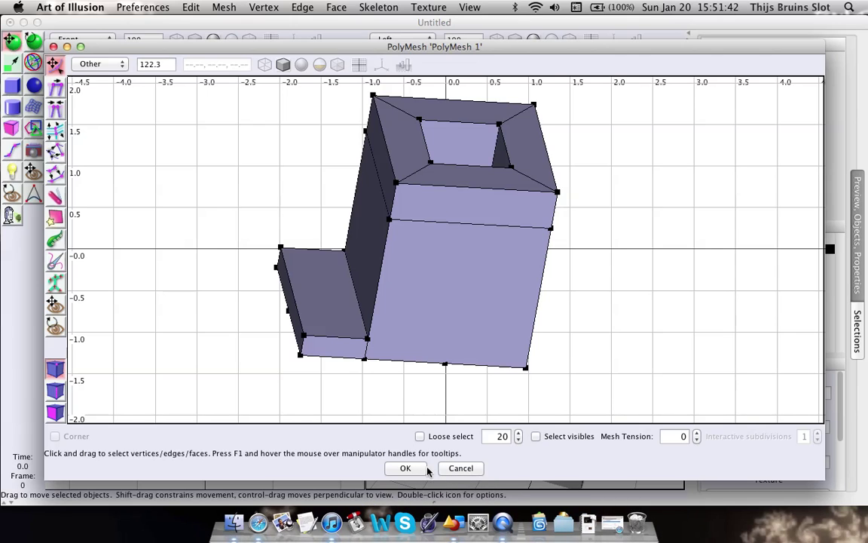
pyautogui.click(424, 469)
# Delete PolyMesh 1 from the scene
pyautogui.rightClick(748, 251)
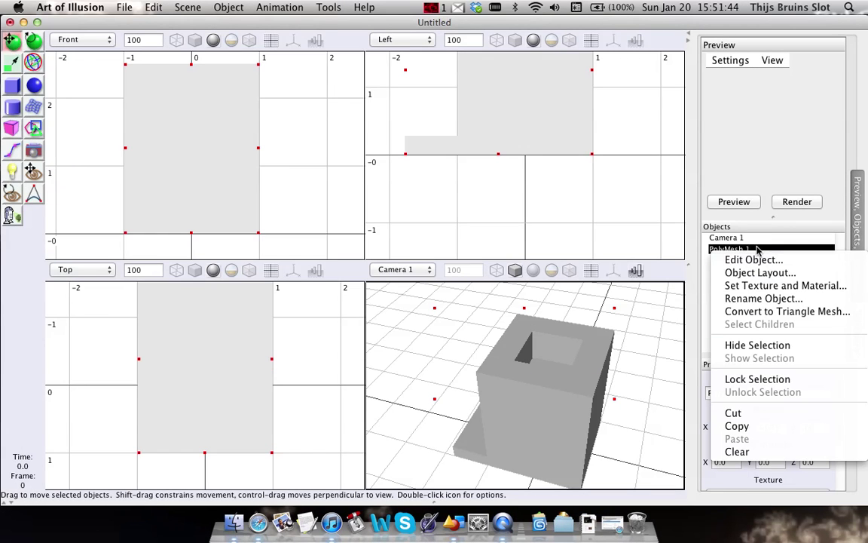
pyautogui.click(759, 250)
pyautogui.press('Delete')
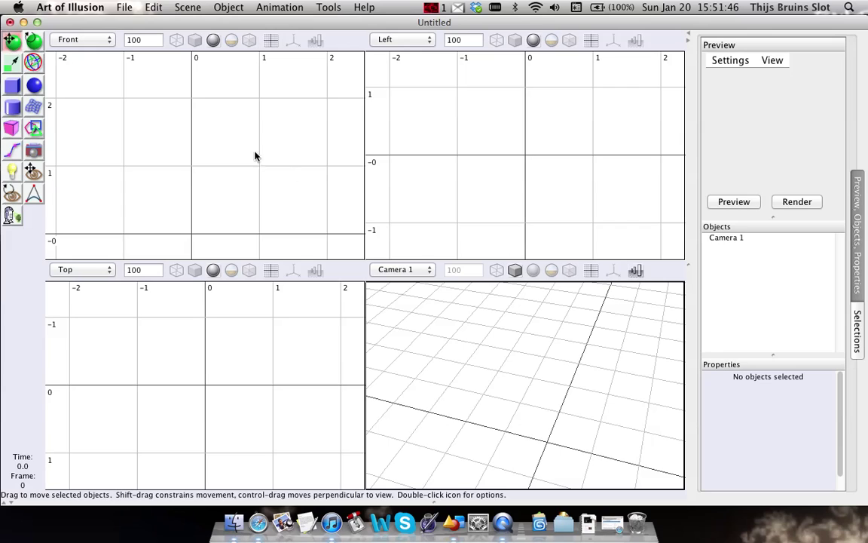
pyautogui.press('super+Tab')
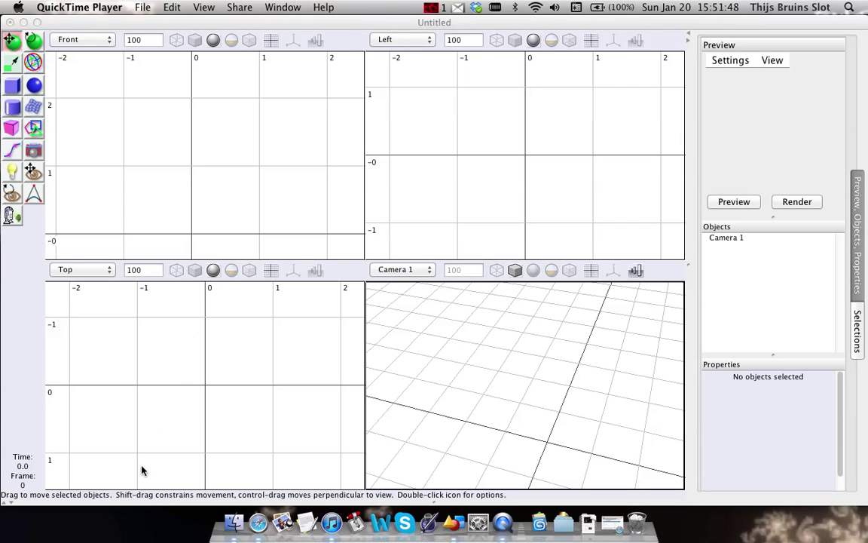
pyautogui.click(292, 23)
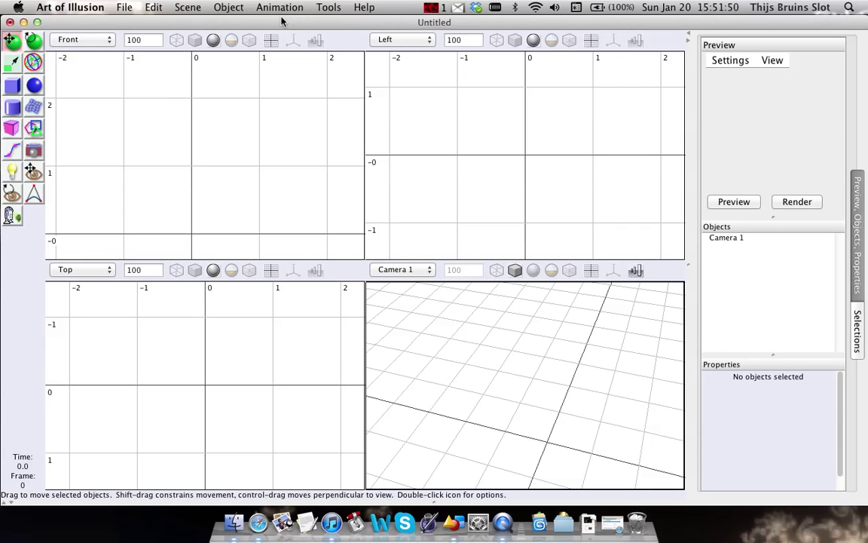
pyautogui.press('Tab')
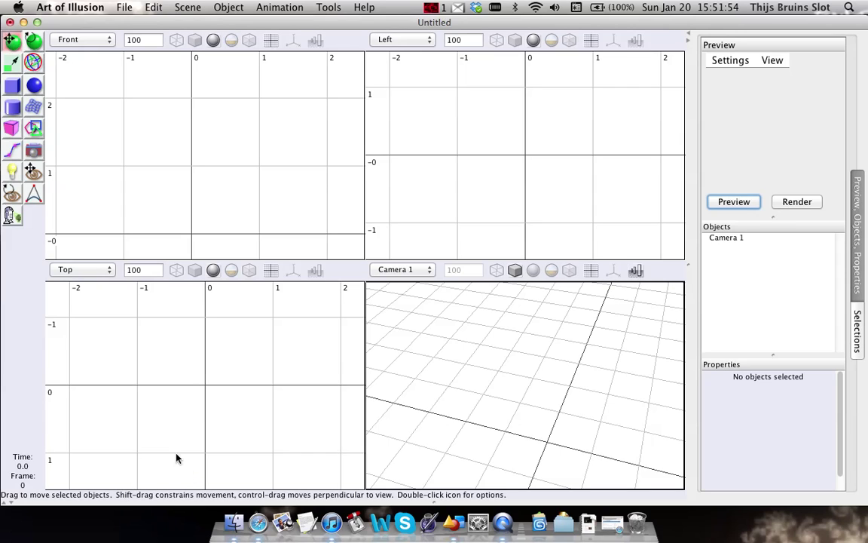
# Create an unsmoothed cube polymesh about 2 by 2 units resting on the Front view's zero line, and open it for mesh editing
pyautogui.click(13, 129)
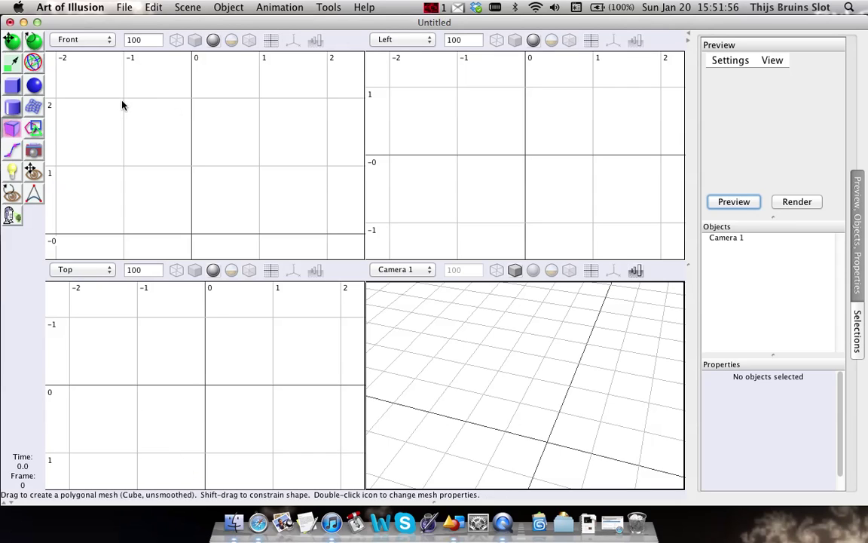
pyautogui.moveTo(123, 99); pyautogui.dragTo(260, 238)
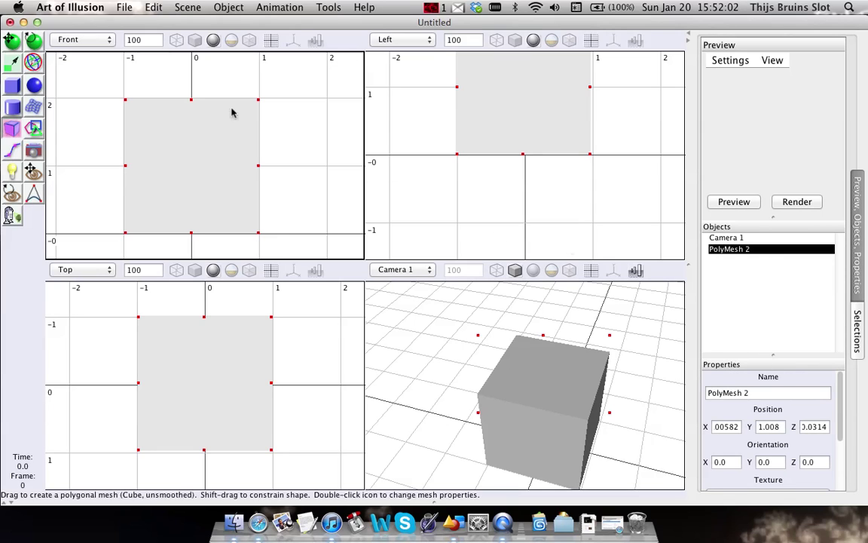
pyautogui.click(12, 40)
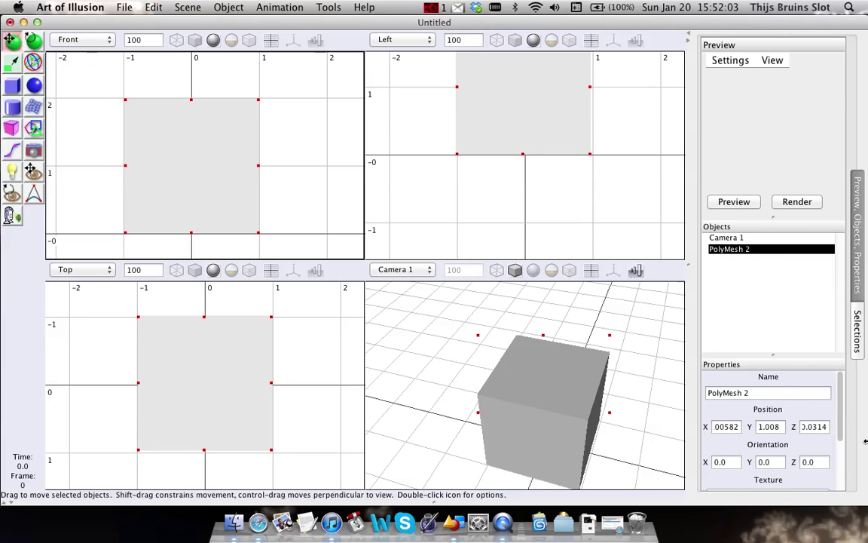
pyautogui.doubleClick(755, 253)
pyautogui.moveTo(497, 52); pyautogui.dragTo(494, 20)
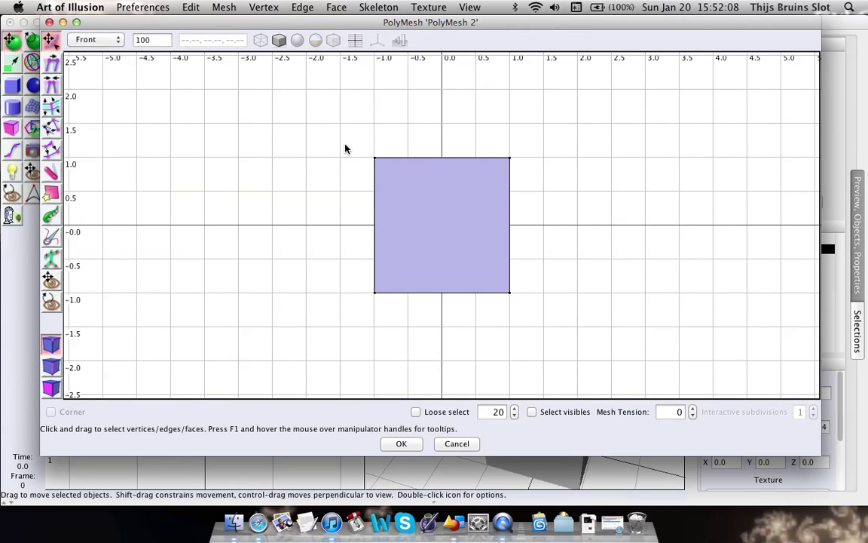
# Select all vertices of the cube, stretch it along its Z axis, and clear the selection
pyautogui.moveTo(447, 206)
pyautogui.mouseDown(button='middle')
pyautogui.moveTo(411, 244)
pyautogui.moveTo(451, 218)
pyautogui.mouseUp(button='middle')
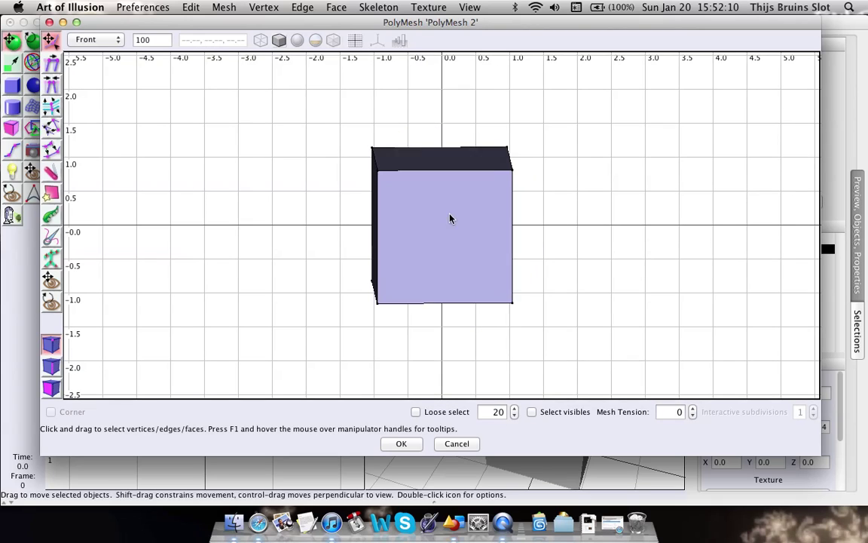
pyautogui.moveTo(321, 125); pyautogui.dragTo(628, 352)
pyautogui.moveTo(505, 300)
pyautogui.mouseDown(button='middle')
pyautogui.moveTo(485, 296)
pyautogui.moveTo(493, 303)
pyautogui.mouseUp(button='middle')
pyautogui.moveTo(560, 123); pyautogui.dragTo(554, 175, button='middle')
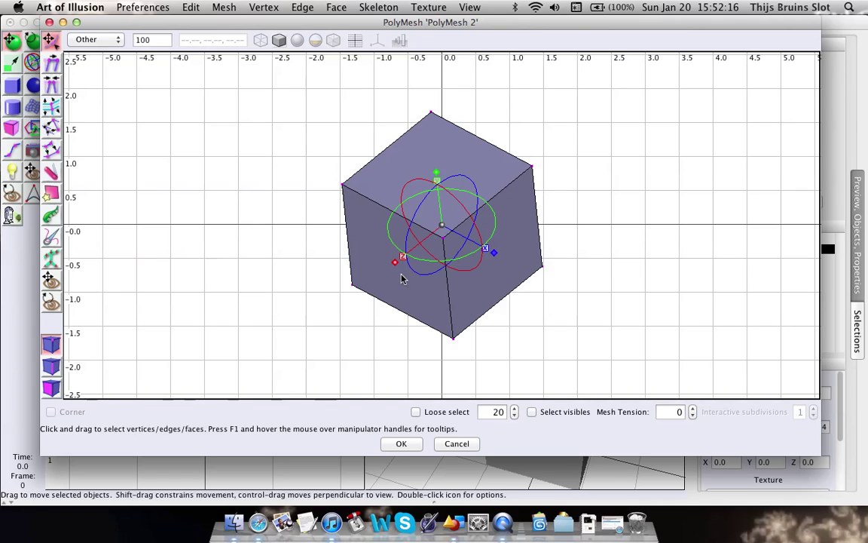
pyautogui.moveTo(393, 266)
pyautogui.mouseDown(button='middle')
pyautogui.moveTo(469, 240)
pyautogui.moveTo(499, 179)
pyautogui.moveTo(458, 247)
pyautogui.moveTo(396, 260)
pyautogui.mouseUp(button='middle')
pyautogui.moveTo(385, 265)
pyautogui.mouseDown()
pyautogui.moveTo(356, 287)
pyautogui.moveTo(391, 269)
pyautogui.mouseUp()
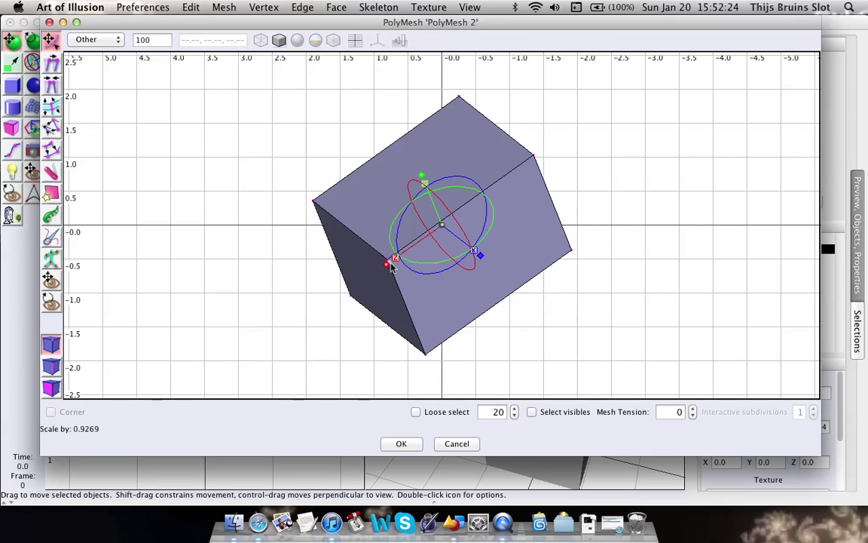
pyautogui.moveTo(393, 290); pyautogui.dragTo(477, 240, button='middle')
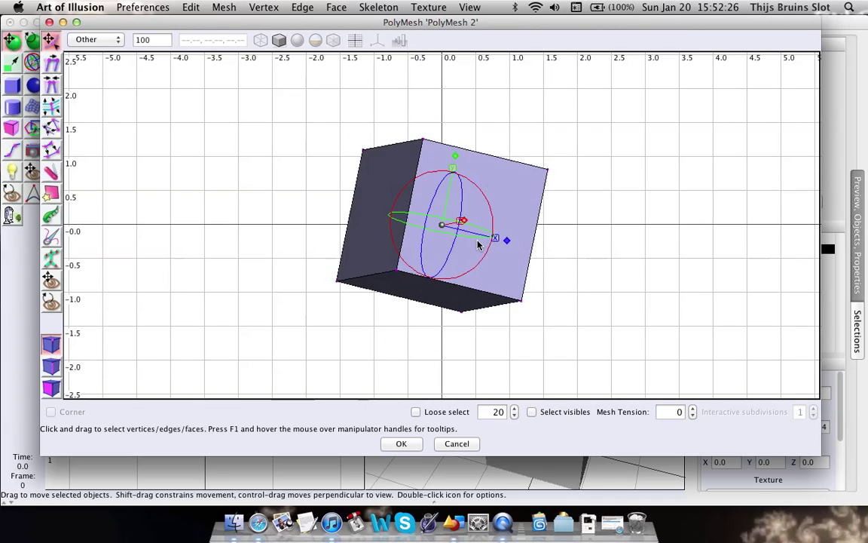
pyautogui.moveTo(478, 245)
pyautogui.mouseDown(button='right')
pyautogui.moveTo(468, 226)
pyautogui.moveTo(504, 190)
pyautogui.moveTo(485, 231)
pyautogui.mouseUp(button='right')
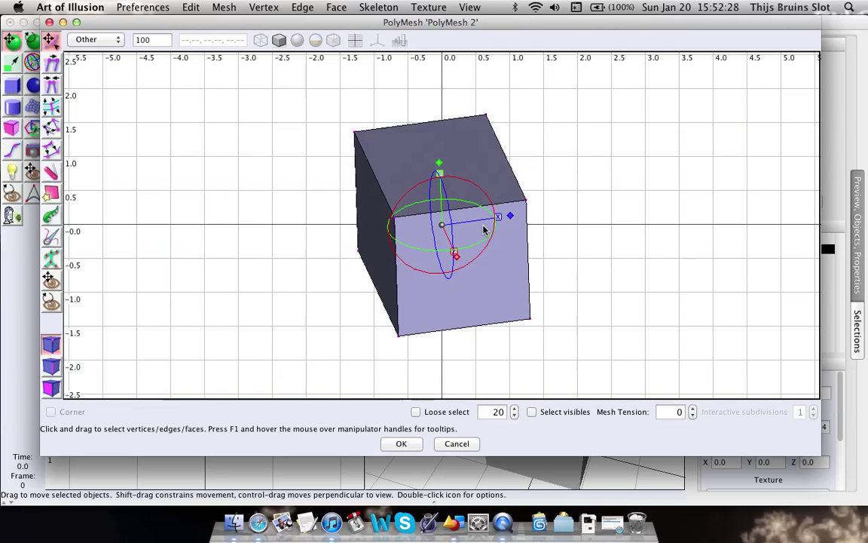
pyautogui.moveTo(477, 298); pyautogui.dragTo(436, 267, button='right')
pyautogui.scroll(2, 426, 326)
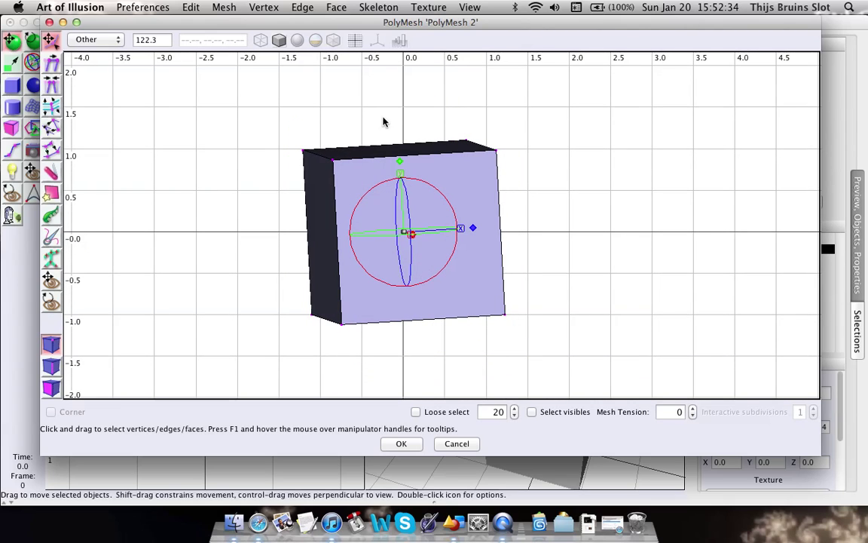
pyautogui.moveTo(413, 120); pyautogui.dragTo(357, 244, button='right')
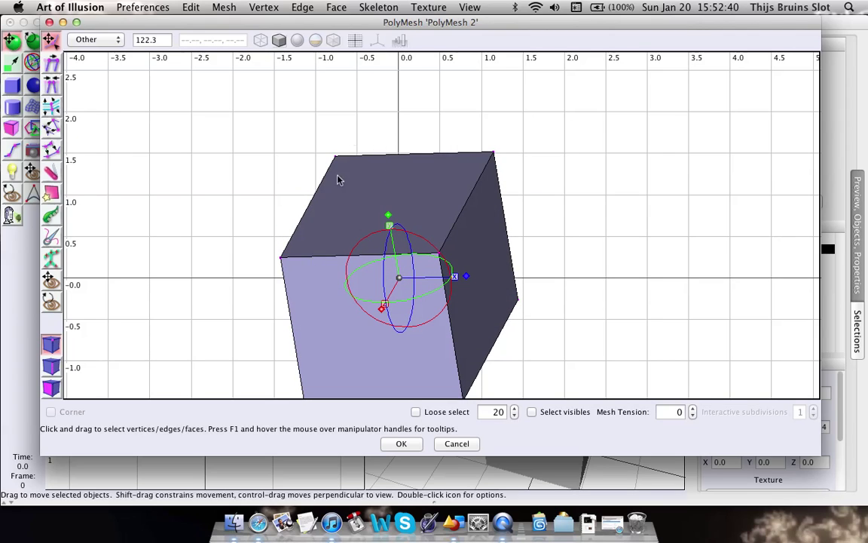
pyautogui.moveTo(386, 221); pyautogui.dragTo(403, 208, button='right')
pyautogui.click(631, 206)
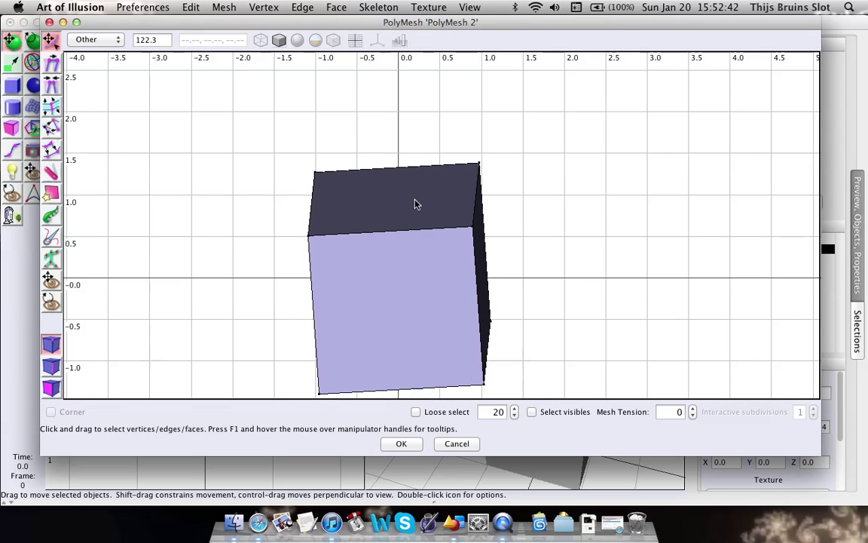
# Select the front and back edges of the cube's top face and divide each into 2 segments
pyautogui.press('e')
pyautogui.moveTo(222, 194); pyautogui.dragTo(222, 164, button='right')
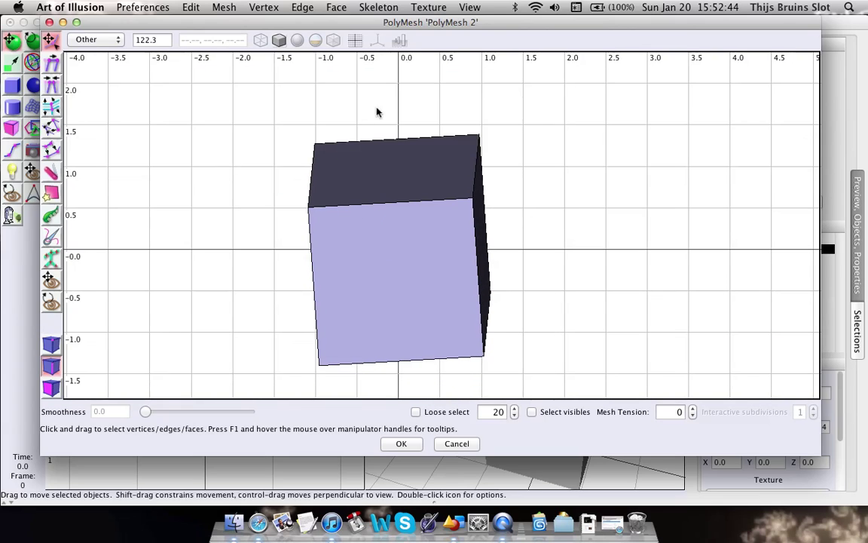
pyautogui.moveTo(358, 128); pyautogui.dragTo(422, 249, button='right')
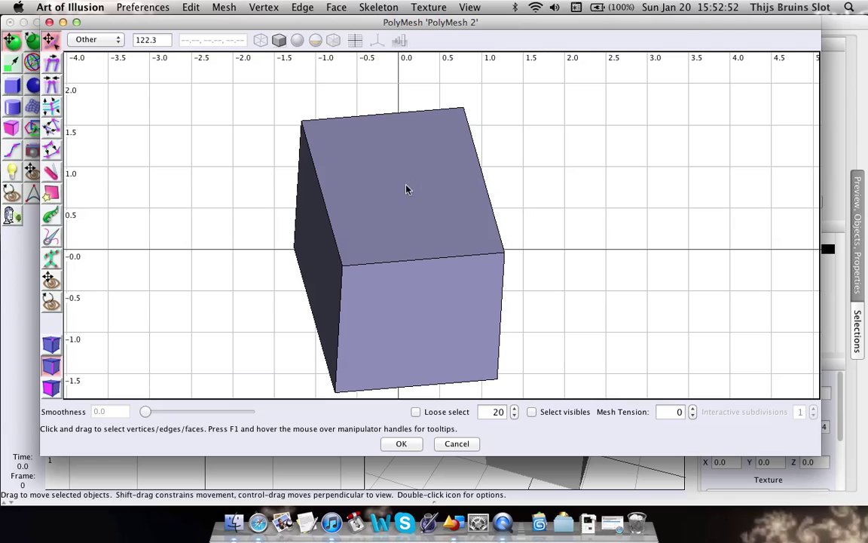
pyautogui.moveTo(380, 106); pyautogui.dragTo(436, 187, button='right')
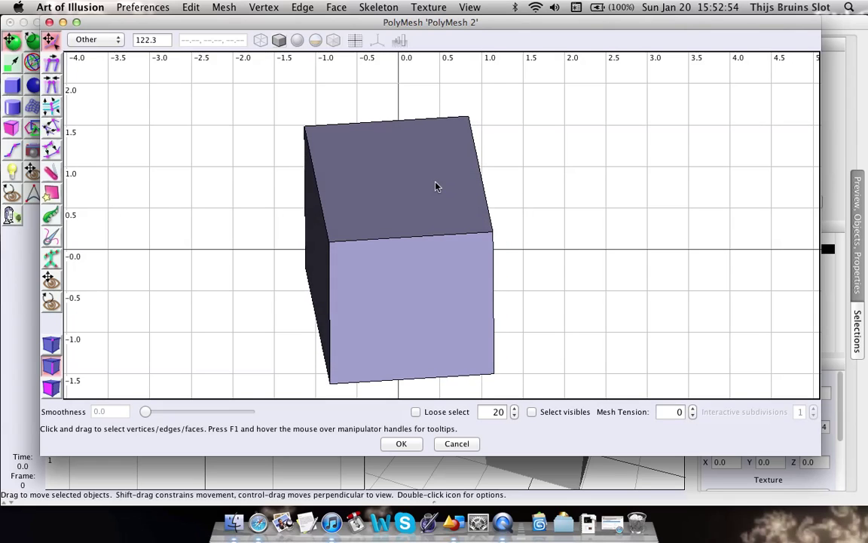
pyautogui.click(389, 123)
pyautogui.moveTo(409, 226)
pyautogui.mouseDown(button='right')
pyautogui.moveTo(407, 193)
pyautogui.moveTo(439, 169)
pyautogui.moveTo(444, 186)
pyautogui.moveTo(354, 247)
pyautogui.moveTo(437, 189)
pyautogui.moveTo(416, 173)
pyautogui.moveTo(401, 206)
pyautogui.moveTo(413, 236)
pyautogui.mouseUp(button='right')
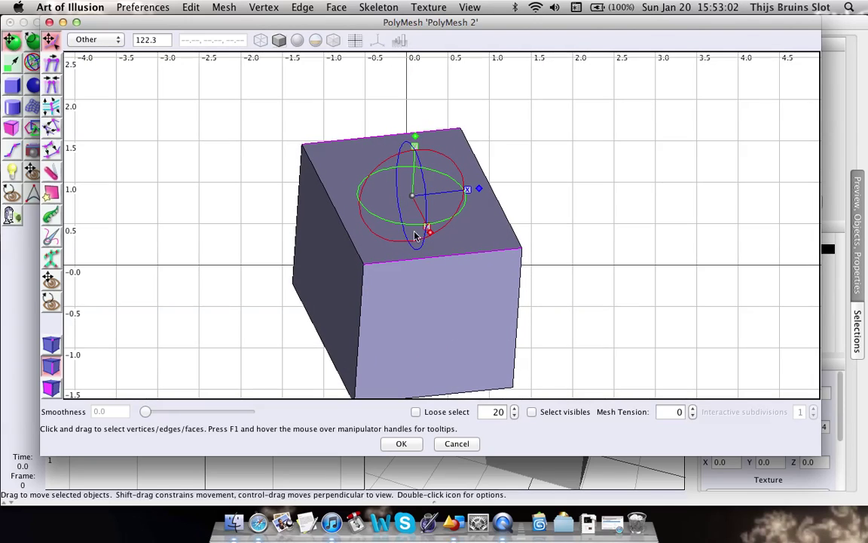
pyautogui.rightClick(511, 137)
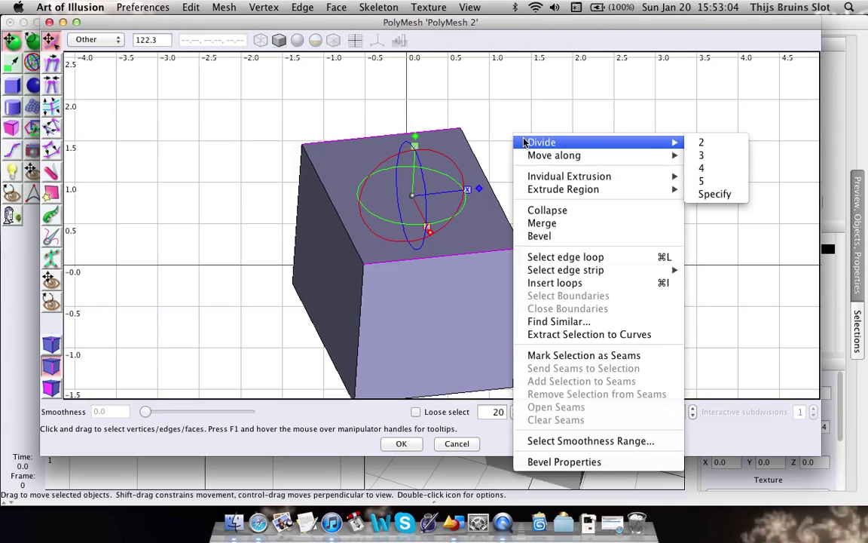
pyautogui.moveTo(656, 143)
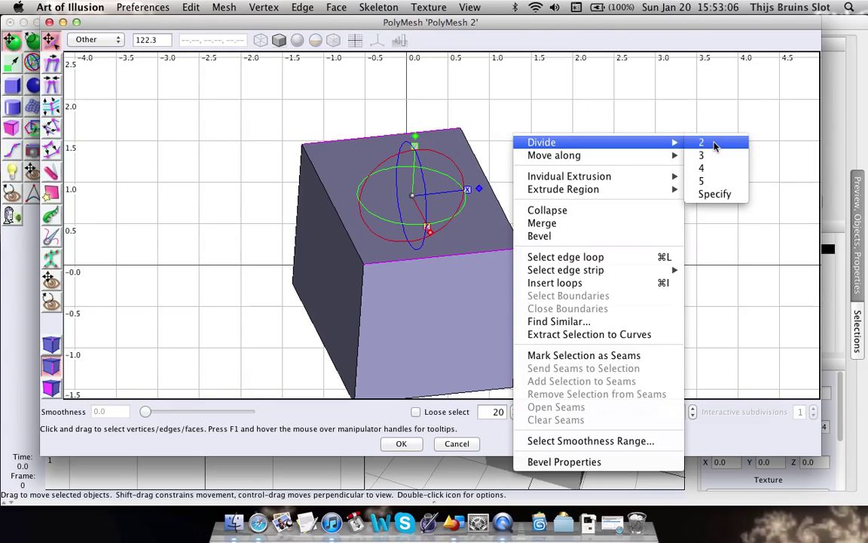
pyautogui.click(715, 146)
# Connect the two midpoint vertices with an edge across the middle of the top face
pyautogui.moveTo(639, 163); pyautogui.dragTo(603, 183, button='right')
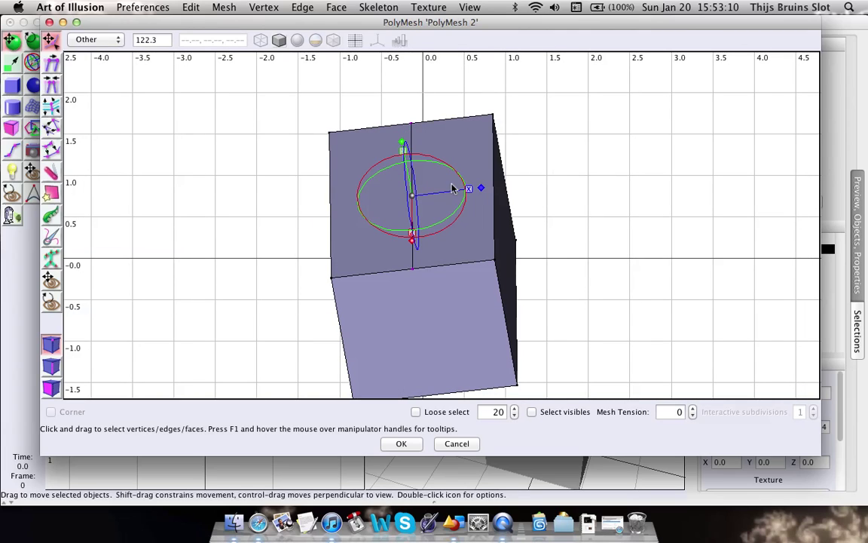
pyautogui.click(224, 6)
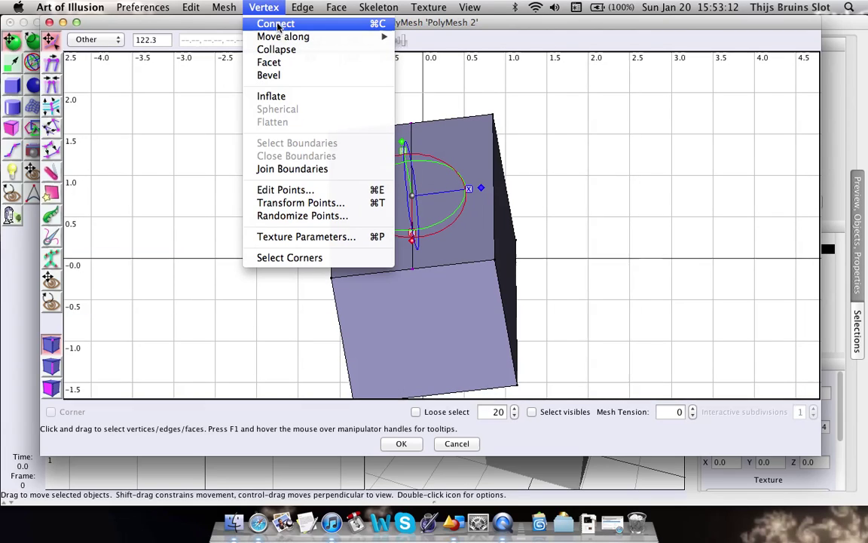
pyautogui.click(273, 9)
# Raise the two midpoint vertices along the Y axis to form a gabled roof ridge
pyautogui.moveTo(459, 170)
pyautogui.mouseDown(button='right')
pyautogui.moveTo(467, 140)
pyautogui.moveTo(468, 153)
pyautogui.moveTo(506, 150)
pyautogui.moveTo(466, 178)
pyautogui.mouseUp(button='right')
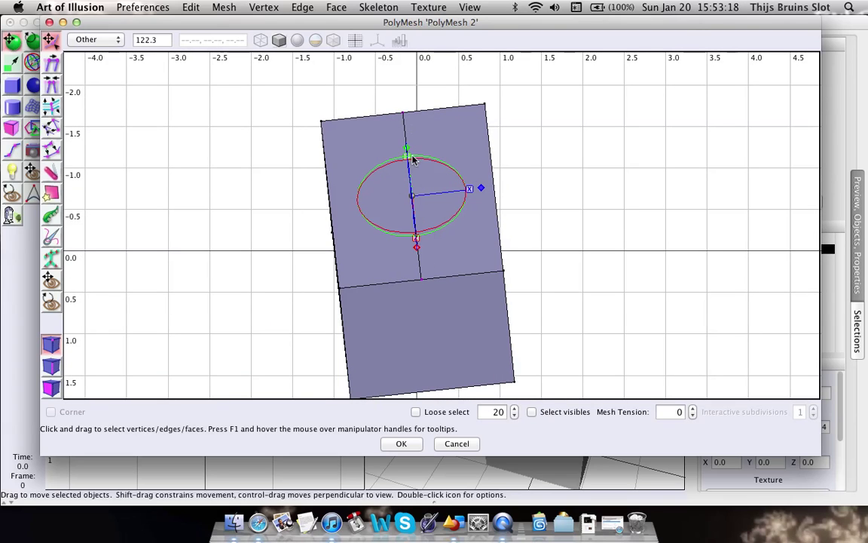
pyautogui.moveTo(412, 156); pyautogui.dragTo(403, 118, button='right')
pyautogui.moveTo(396, 143); pyautogui.dragTo(396, 82)
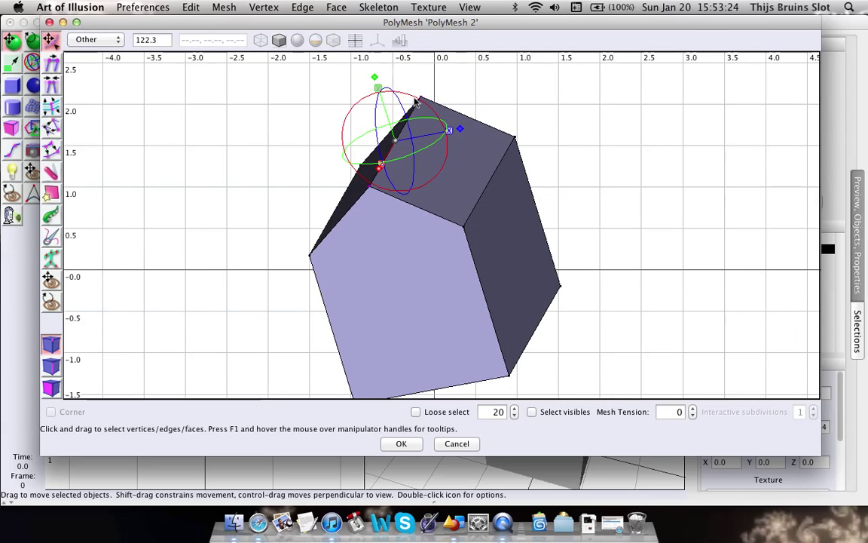
# Select all the roof vertices, lower them along the Y axis to shorten the walls, and clear the selection
pyautogui.moveTo(414, 102); pyautogui.dragTo(444, 98, button='right')
pyautogui.moveTo(221, 85); pyautogui.dragTo(531, 245)
pyautogui.moveTo(428, 261); pyautogui.dragTo(414, 133, button='right')
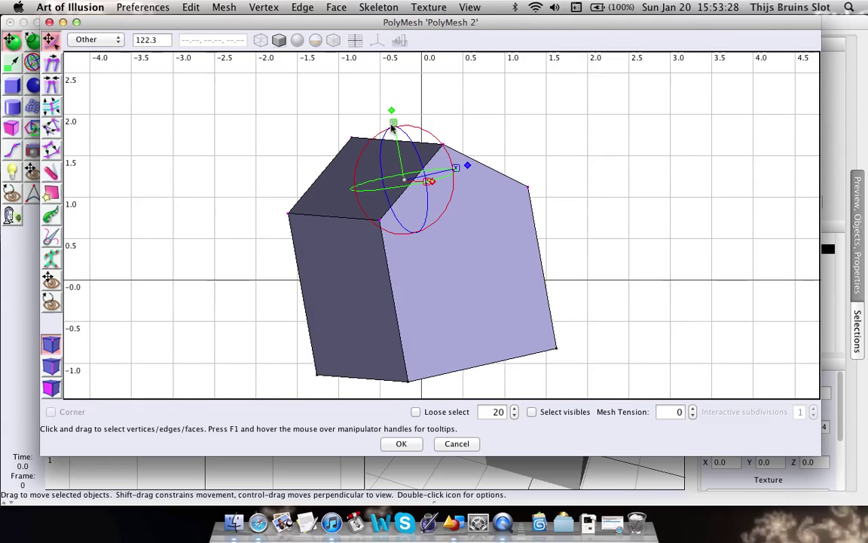
pyautogui.moveTo(394, 124); pyautogui.dragTo(401, 165)
pyautogui.click(510, 209)
# Select both sloping roof faces and extrude them slightly outward as a thin roof slab using the bevel/extrude tool
pyautogui.moveTo(509, 210); pyautogui.dragTo(443, 225, button='middle')
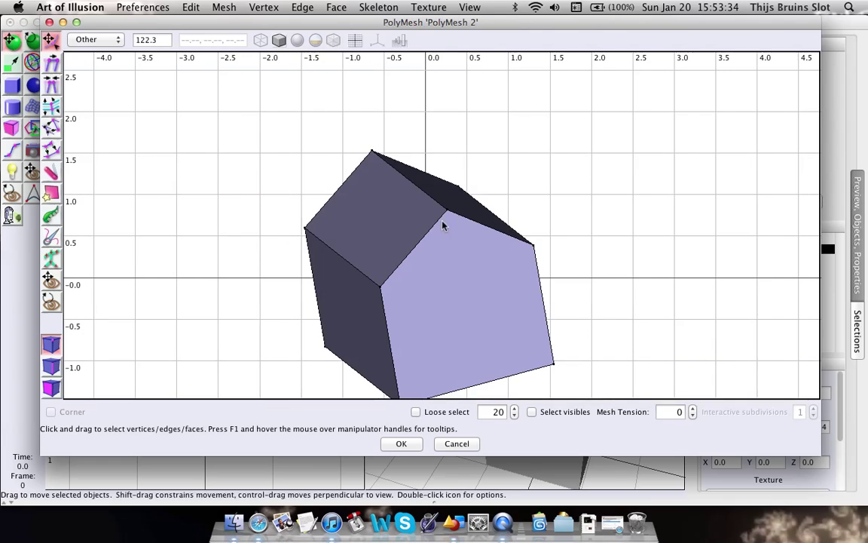
pyautogui.click(371, 239)
pyautogui.moveTo(371, 239); pyautogui.dragTo(457, 218, button='right')
pyautogui.scroll(5, 432, 209)
pyautogui.moveTo(437, 257); pyautogui.dragTo(460, 308, button='middle')
pyautogui.moveTo(460, 322); pyautogui.dragTo(473, 287, button='right')
pyautogui.moveTo(473, 286); pyautogui.dragTo(473, 232, button='middle')
pyautogui.moveTo(481, 214); pyautogui.dragTo(459, 249, button='right')
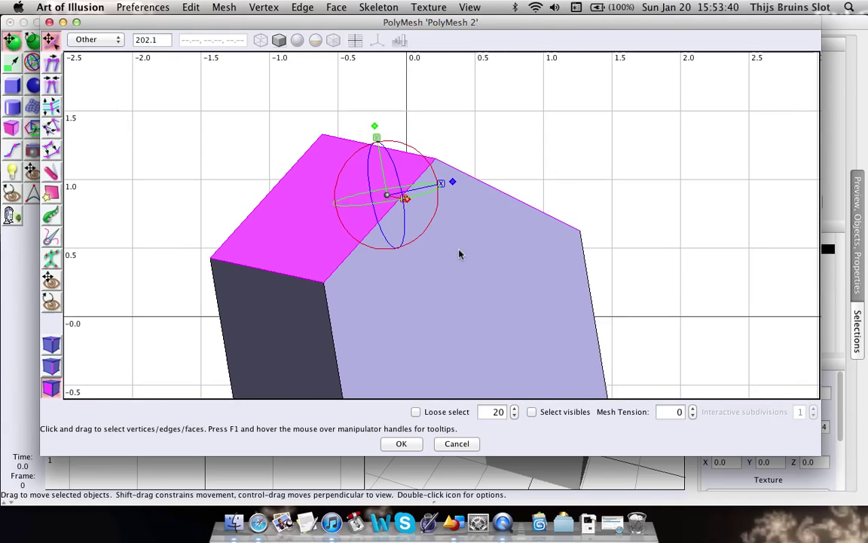
pyautogui.press('e')
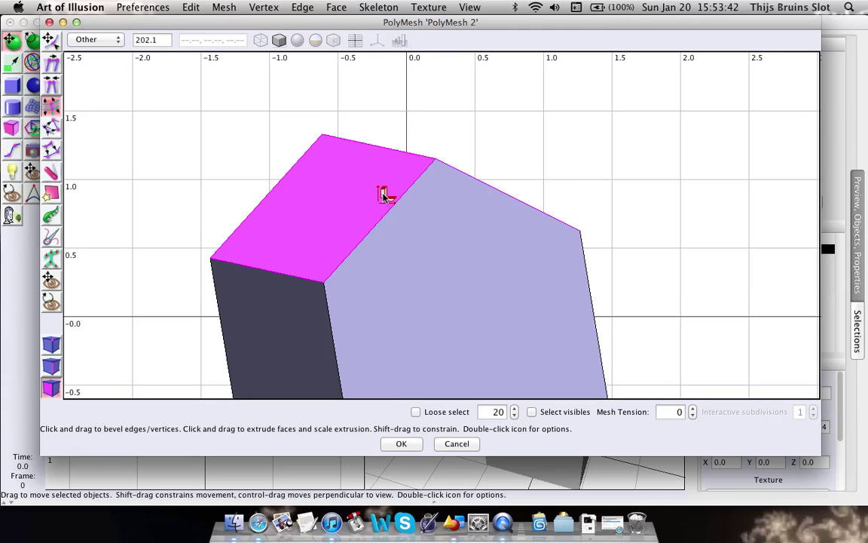
pyautogui.moveTo(383, 195); pyautogui.dragTo(389, 183)
# Select the two lower eave faces of the roof slab and extrude them outward to form overhangs beyond the side walls
pyautogui.moveTo(364, 251); pyautogui.dragTo(380, 221, button='middle')
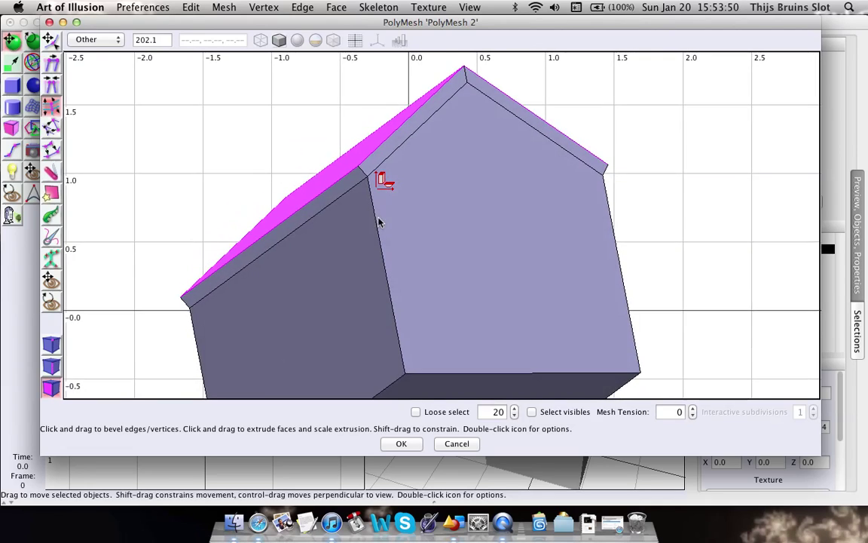
pyautogui.click(343, 194)
pyautogui.moveTo(344, 194); pyautogui.dragTo(469, 216, button='middle')
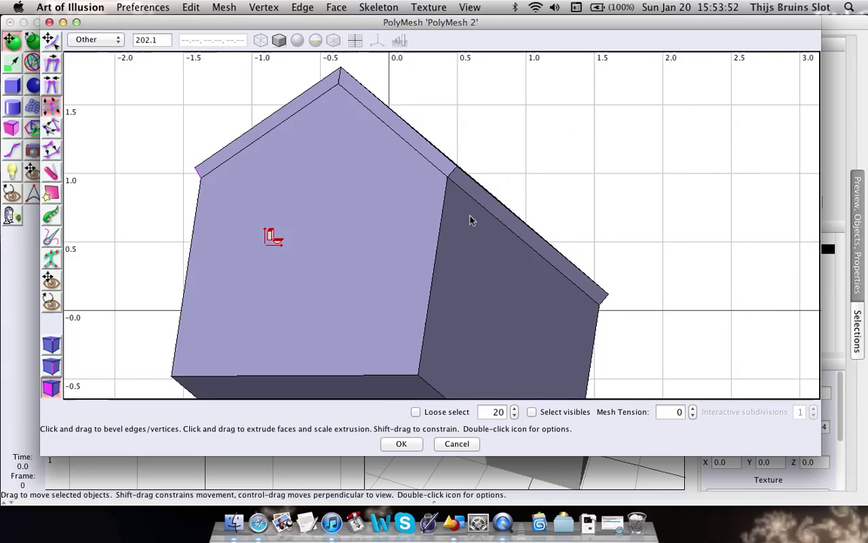
pyautogui.keyDown('shift'); pyautogui.click(482, 206); pyautogui.keyUp('shift')
pyautogui.moveTo(482, 210); pyautogui.dragTo(399, 222, button='right')
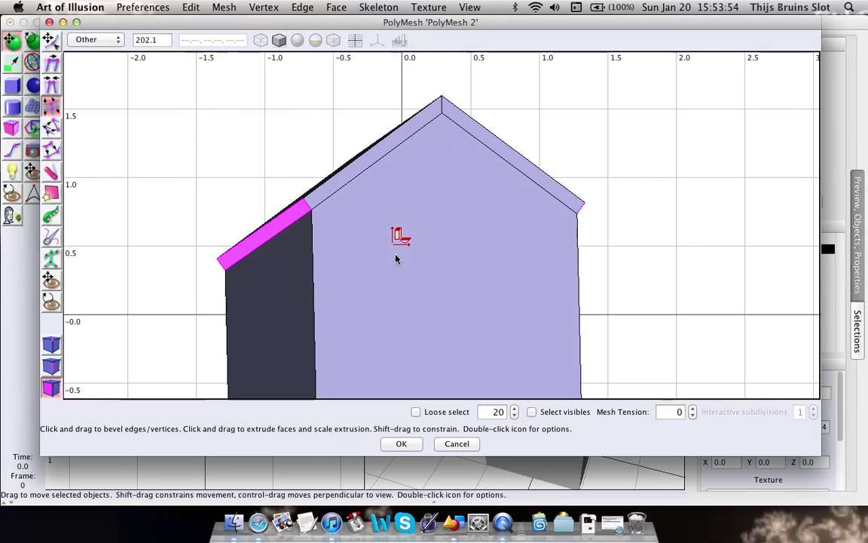
pyautogui.moveTo(400, 222); pyautogui.dragTo(412, 198)
# Try to select all the narrow edge faces of the roof slab at the front and back gables
pyautogui.moveTo(412, 197); pyautogui.dragTo(337, 314, button='right')
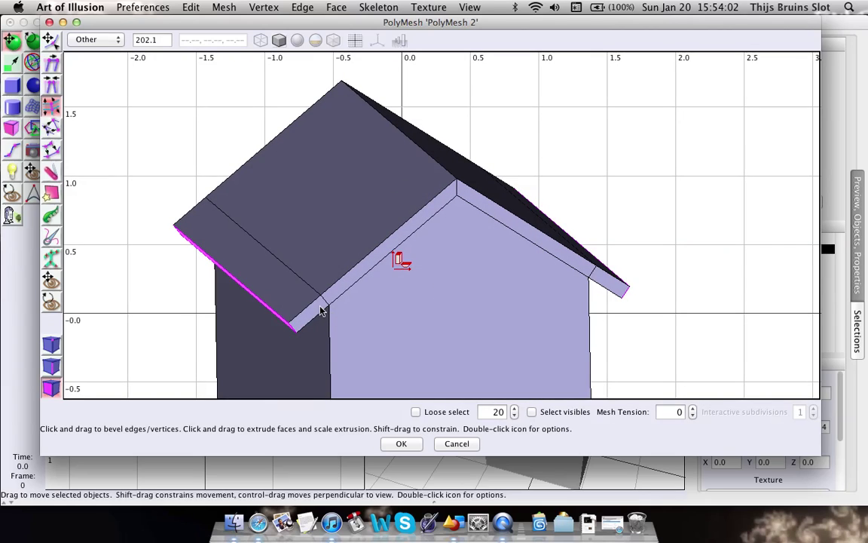
pyautogui.click(331, 298)
pyautogui.keyDown('shift'); pyautogui.click(571, 258); pyautogui.keyUp('shift')
pyautogui.keyDown('shift'); pyautogui.click(593, 269); pyautogui.keyUp('shift')
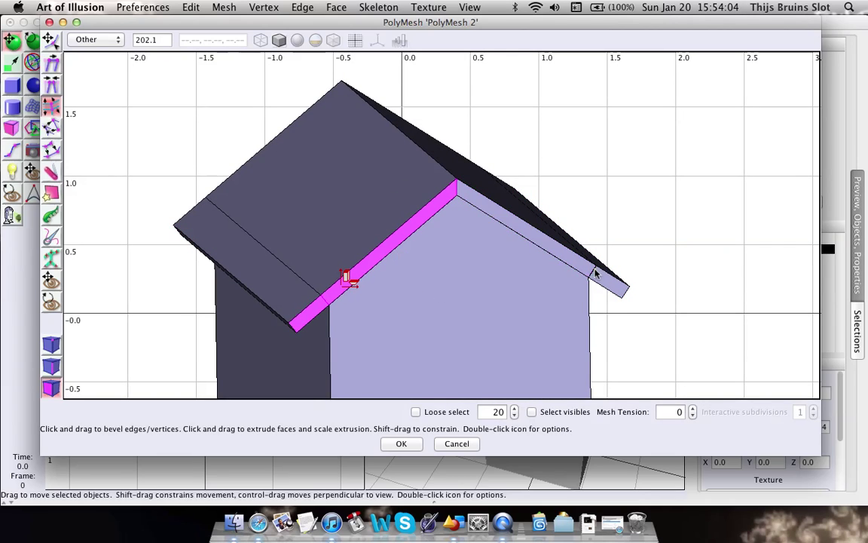
pyautogui.keyDown('shift'); pyautogui.click(599, 277); pyautogui.keyUp('shift')
pyautogui.keyDown('shift'); pyautogui.click(604, 281); pyautogui.keyUp('shift')
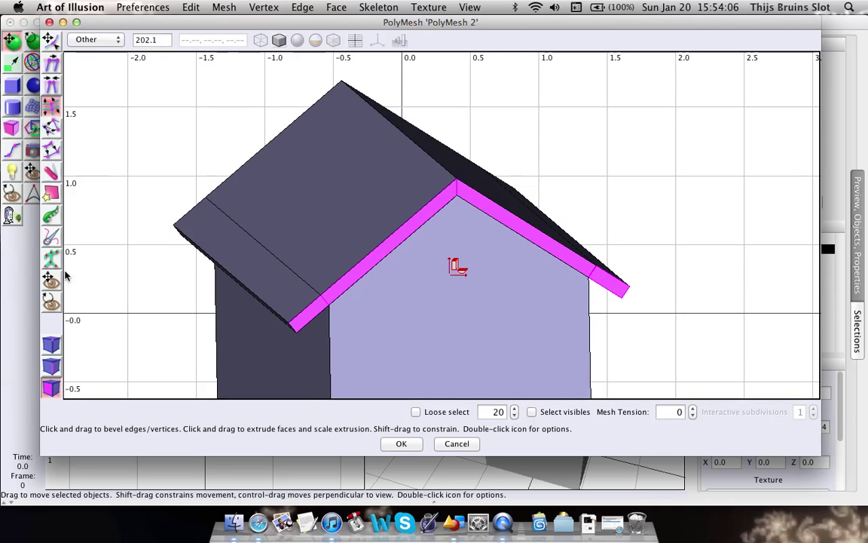
pyautogui.moveTo(64, 275); pyautogui.dragTo(243, 288, button='middle')
pyautogui.keyDown('shift'); pyautogui.click(203, 167); pyautogui.keyUp('shift')
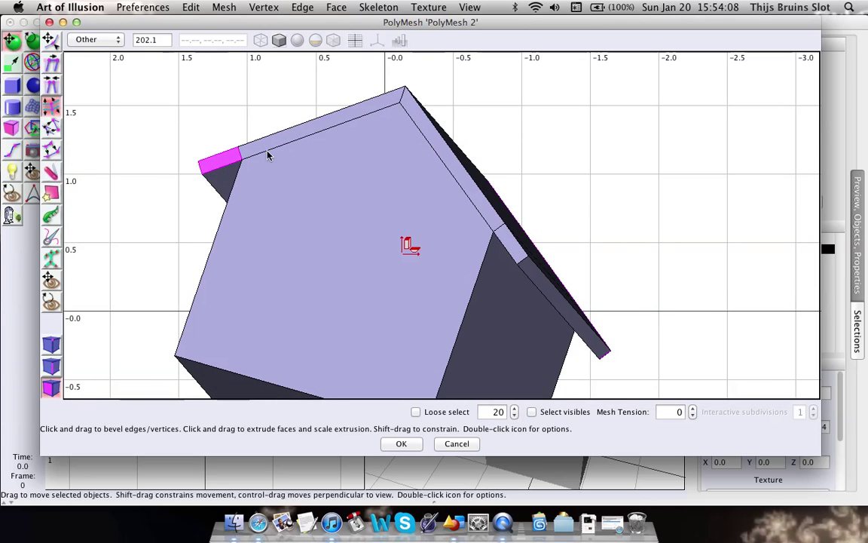
pyautogui.keyDown('shift'); pyautogui.click(269, 148); pyautogui.keyUp('shift')
# Examine the seam between the selected roof edge faces and the front gable wall up close, in both shaded and wireframe display
pyautogui.moveTo(503, 237); pyautogui.dragTo(462, 275, button='right')
pyautogui.scroll(10, 462, 275)
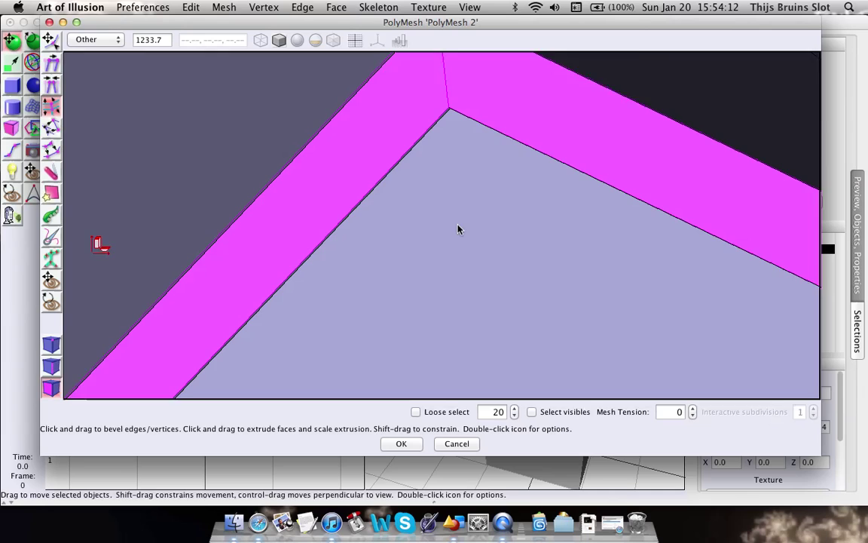
pyautogui.moveTo(411, 215); pyautogui.dragTo(422, 298, button='right')
pyautogui.scroll(15, 439, 210)
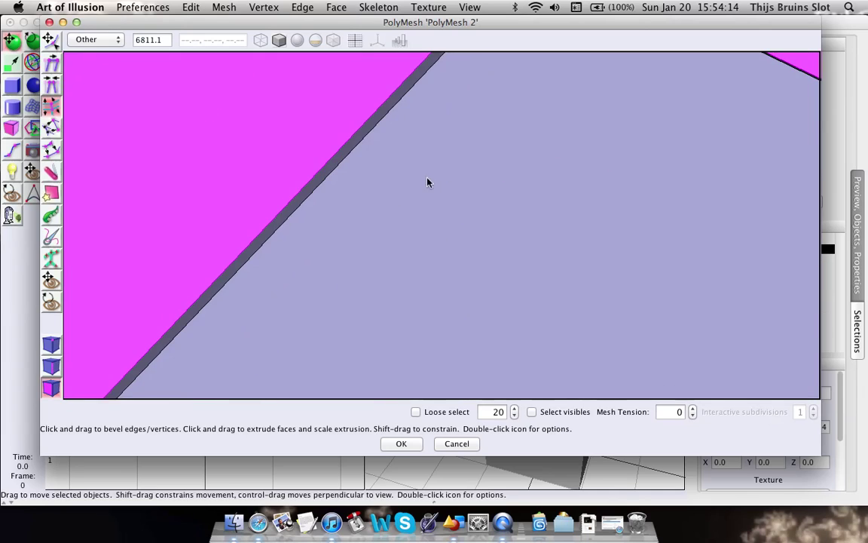
pyautogui.moveTo(429, 180); pyautogui.dragTo(564, 244, button='right')
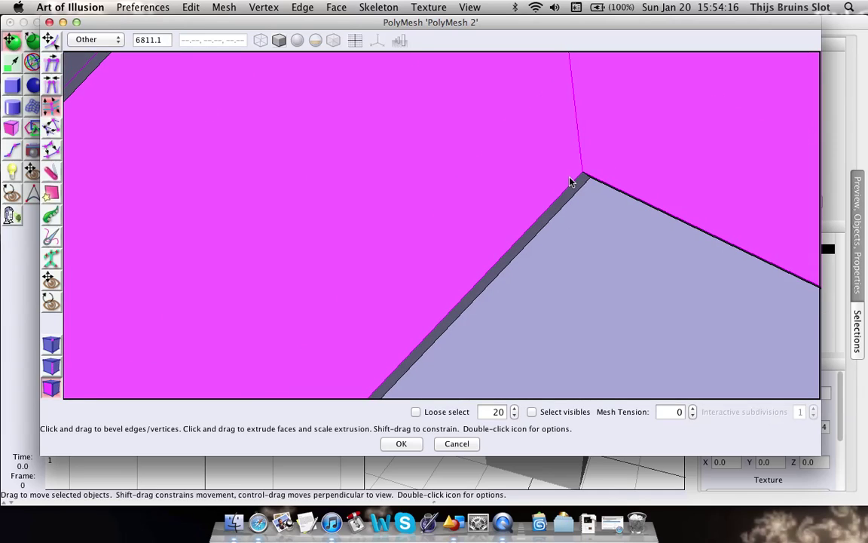
pyautogui.scroll(-1, 560, 198)
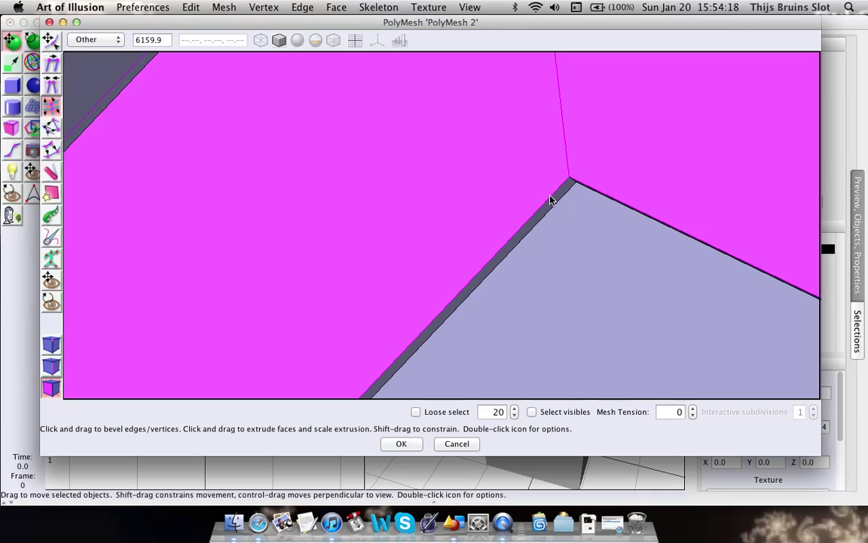
pyautogui.scroll(-10, 563, 198)
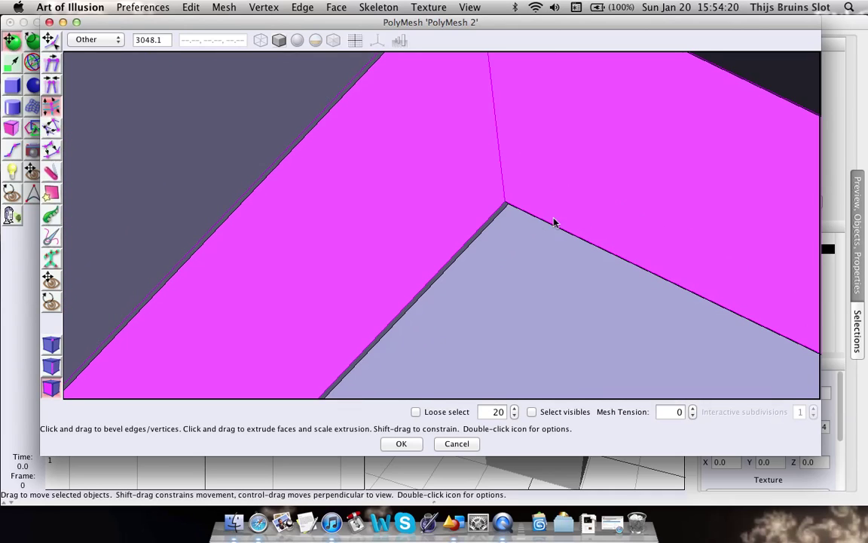
pyautogui.scroll(-8, 490, 240)
pyautogui.scroll(14, 433, 255)
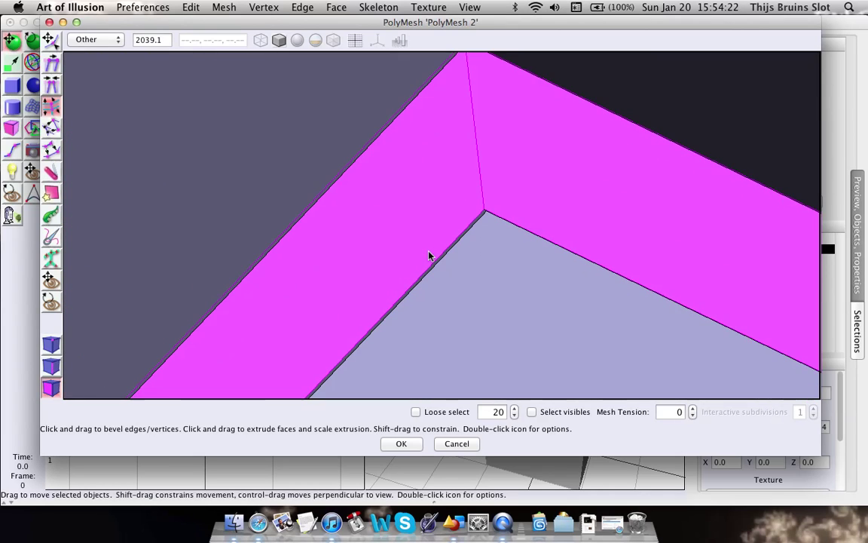
pyautogui.scroll(-15, 429, 255)
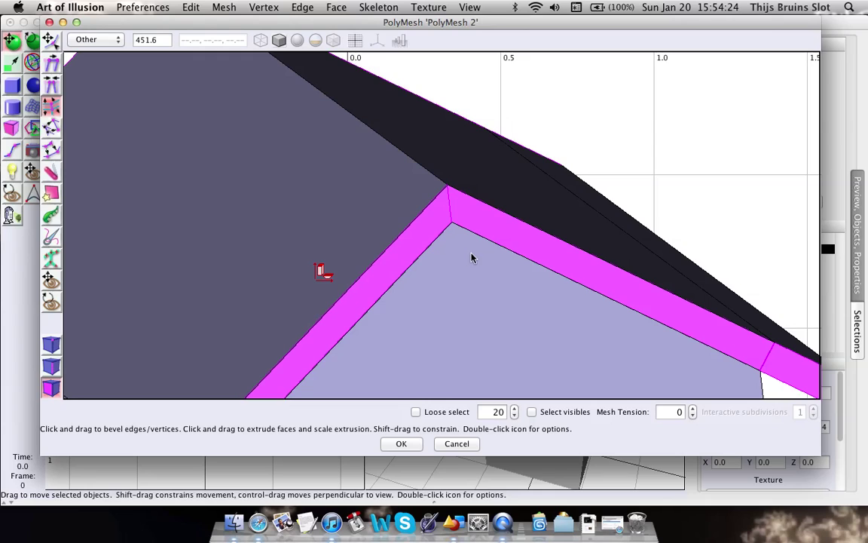
pyautogui.scroll(-3, 481, 230)
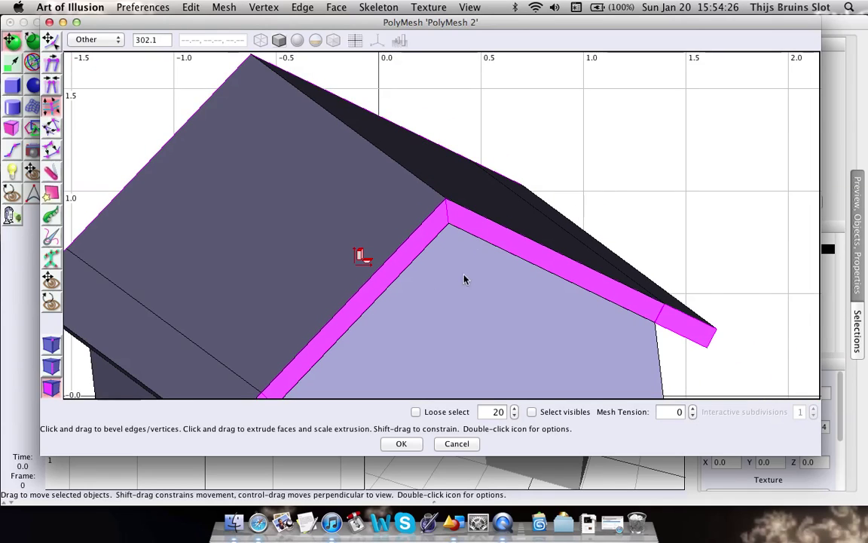
pyautogui.moveTo(464, 280); pyautogui.dragTo(462, 227, button='middle')
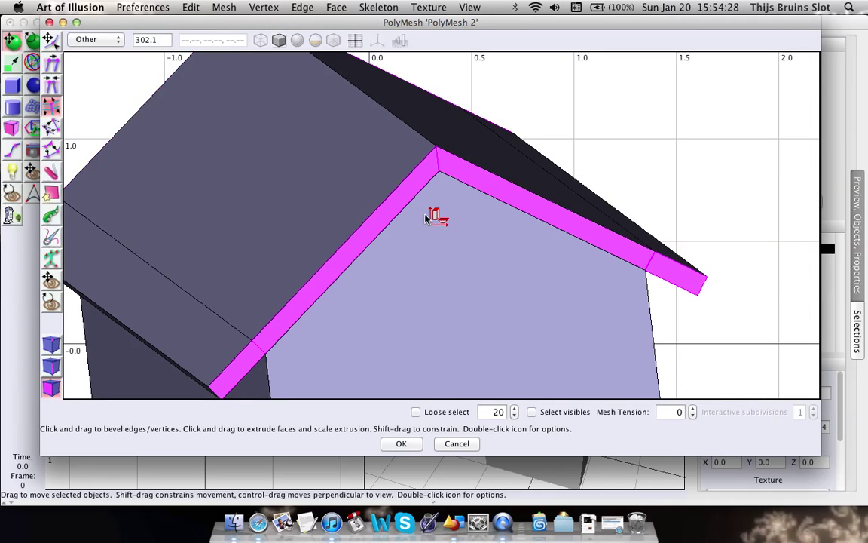
pyautogui.scroll(20, 424, 219)
pyautogui.scroll(-3, 351, 141)
pyautogui.moveTo(350, 141); pyautogui.dragTo(465, 355, button='right')
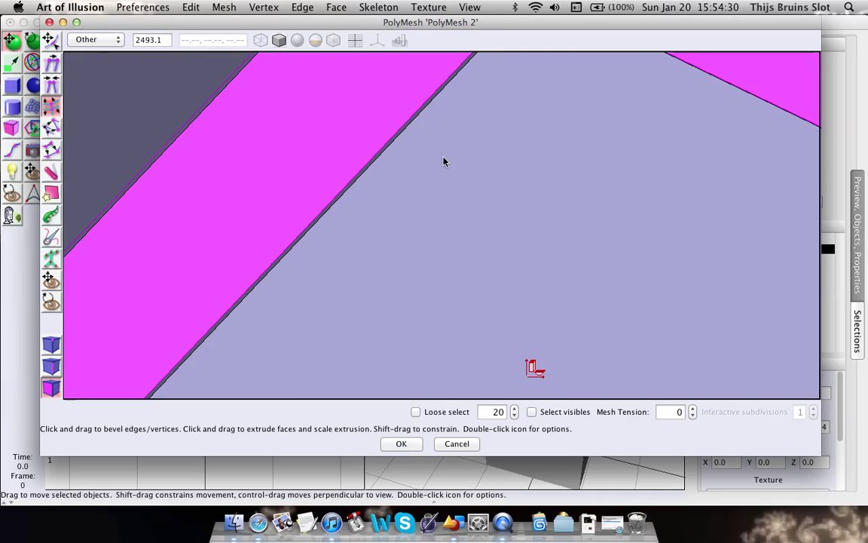
pyautogui.moveTo(444, 159); pyautogui.dragTo(468, 273, button='right')
pyautogui.press('w')
pyautogui.moveTo(526, 208); pyautogui.dragTo(531, 214, button='middle')
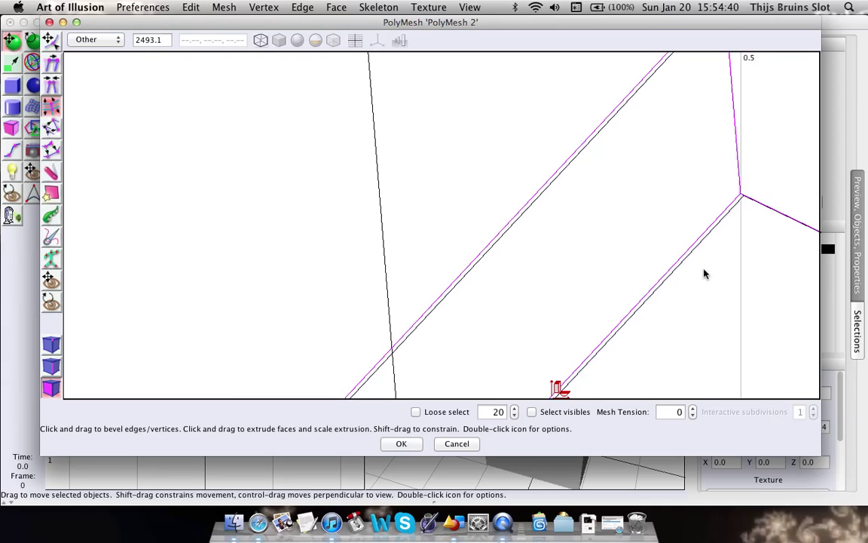
pyautogui.scroll(-5, 699, 273)
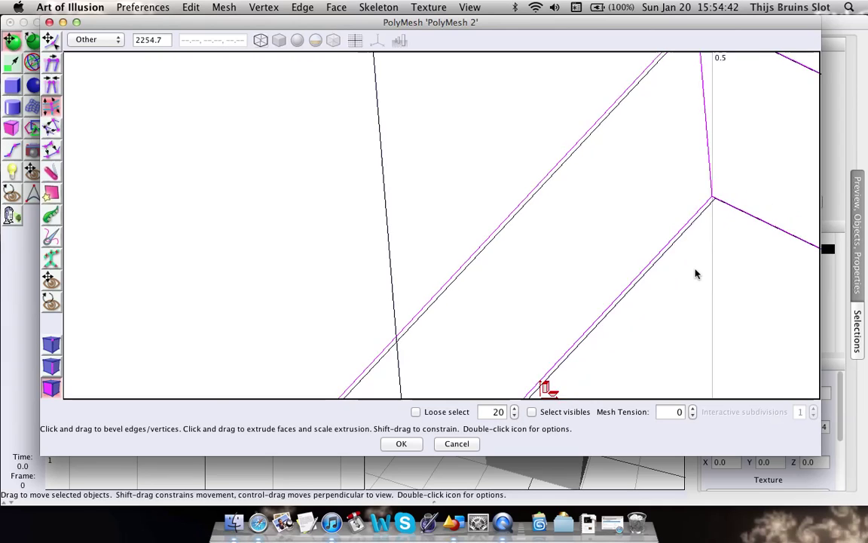
pyautogui.scroll(3, 524, 253)
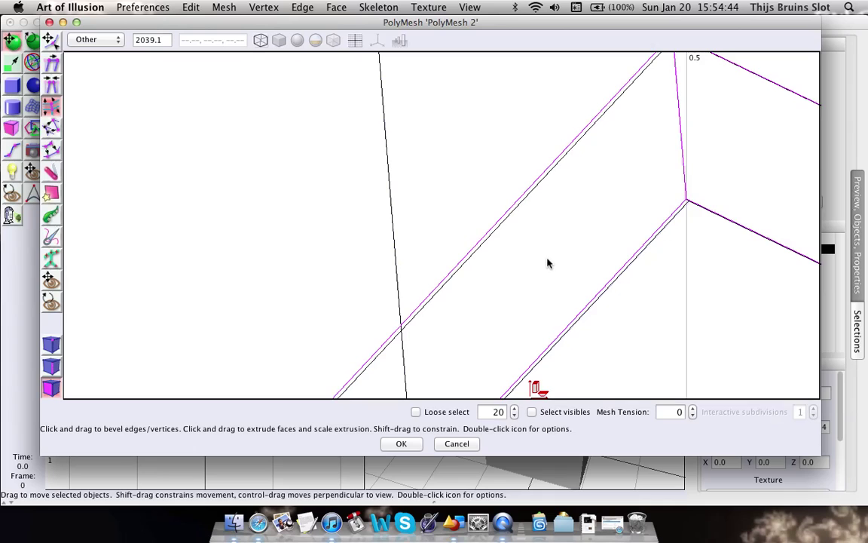
pyautogui.scroll(-6, 559, 269)
pyautogui.scroll(2, 556, 226)
pyautogui.hotkey('ctrl', '2')
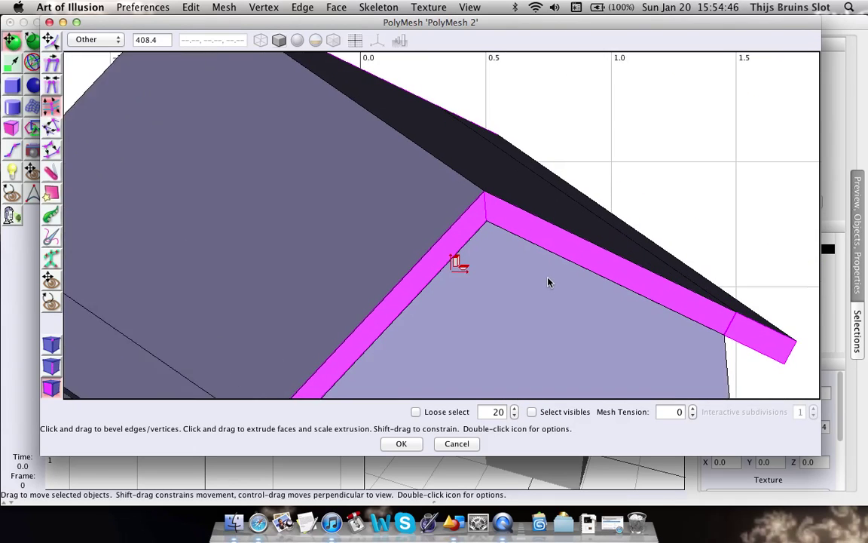
# Undo the latest changes to the roof slab's edge faces and their selection
pyautogui.press('super+z')
pyautogui.press('super+z')
pyautogui.press('super+z')
pyautogui.press('super+z')
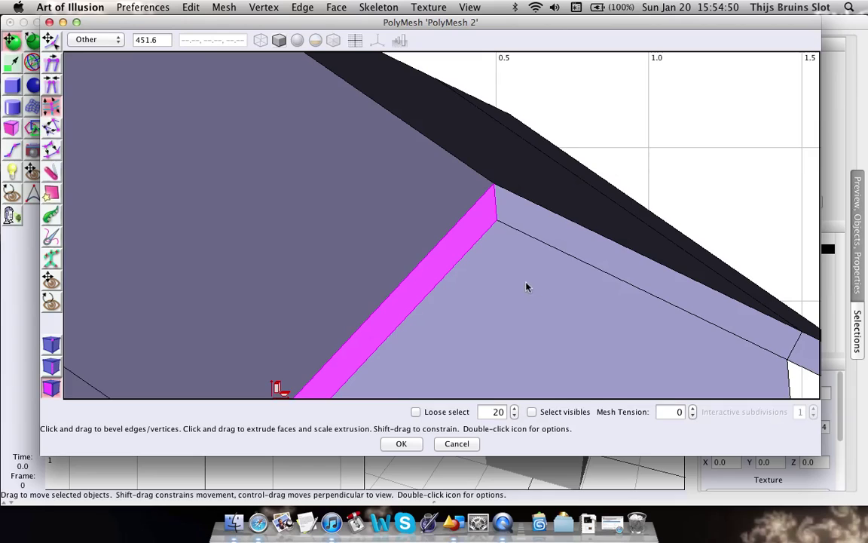
# Clear the selection and reselect every narrow roof slab face along the front and back gable ends, including the overhang ends
pyautogui.scroll(-7, 513, 284)
pyautogui.scroll(6, 483, 266)
pyautogui.click(483, 264)
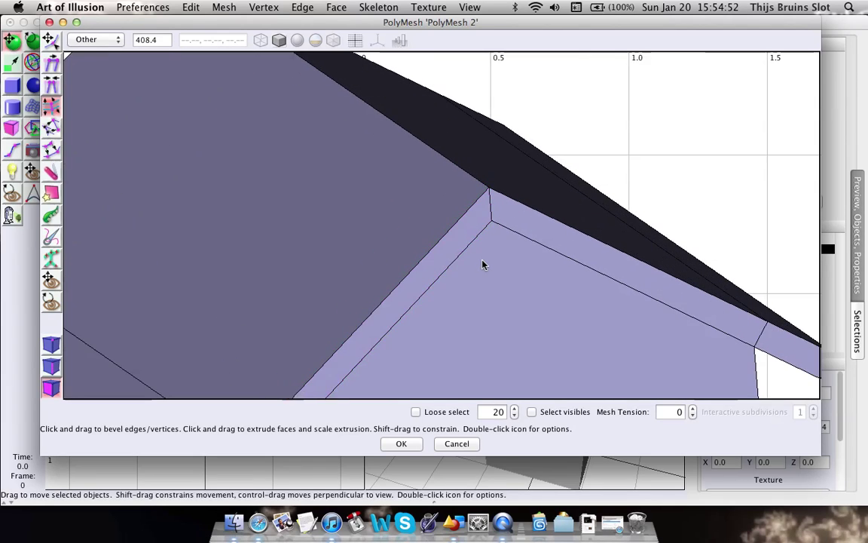
pyautogui.scroll(-4, 482, 264)
pyautogui.click(439, 248)
pyautogui.keyDown('shift'); pyautogui.click(491, 236); pyautogui.keyUp('shift')
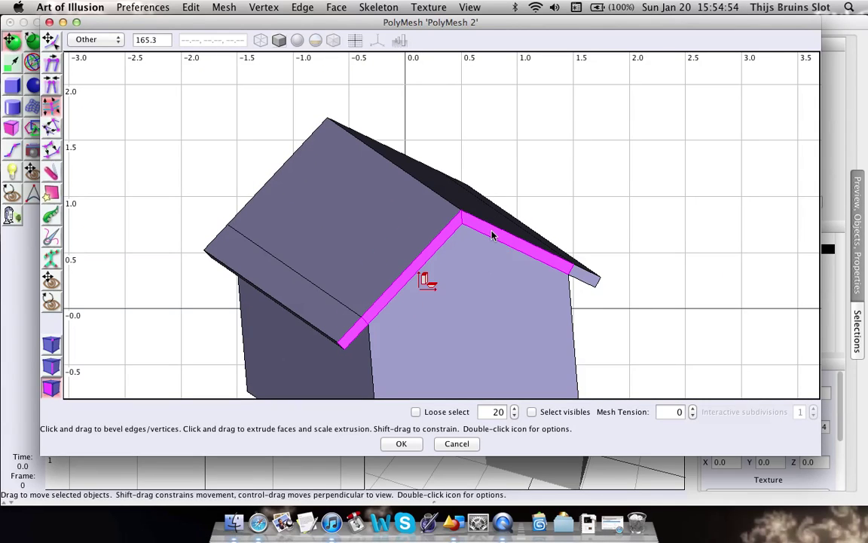
pyautogui.keyDown('shift'); pyautogui.click(585, 277); pyautogui.keyUp('shift')
pyautogui.moveTo(342, 297); pyautogui.dragTo(475, 288, button='middle')
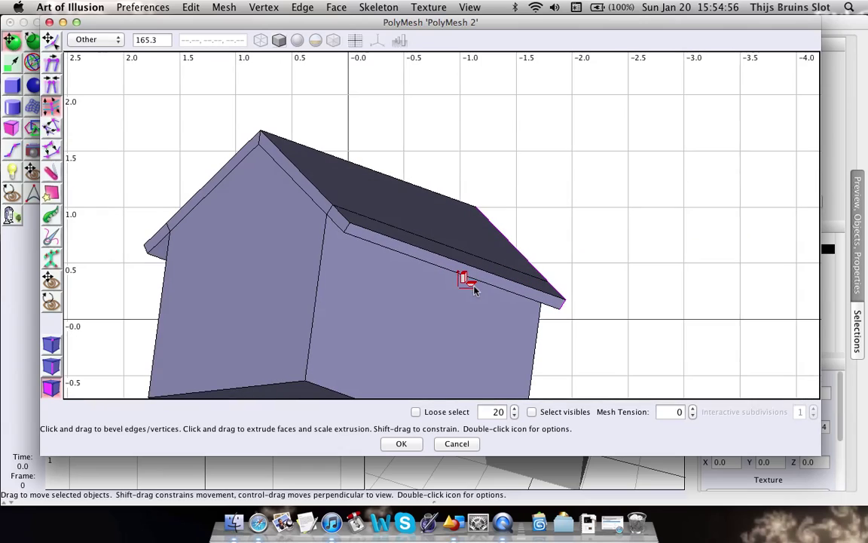
pyautogui.keyDown('shift'); pyautogui.click(159, 236); pyautogui.keyUp('shift')
pyautogui.keyDown('shift'); pyautogui.click(183, 216); pyautogui.keyUp('shift')
pyautogui.keyDown('shift'); pyautogui.click(315, 196); pyautogui.keyUp('shift')
pyautogui.keyDown('shift'); pyautogui.click(337, 219); pyautogui.keyUp('shift')
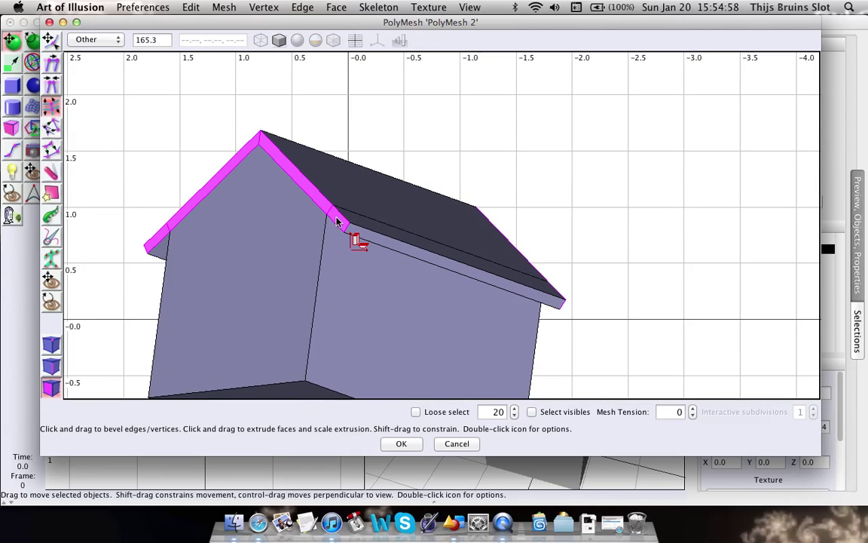
pyautogui.moveTo(418, 203); pyautogui.dragTo(243, 232, button='right')
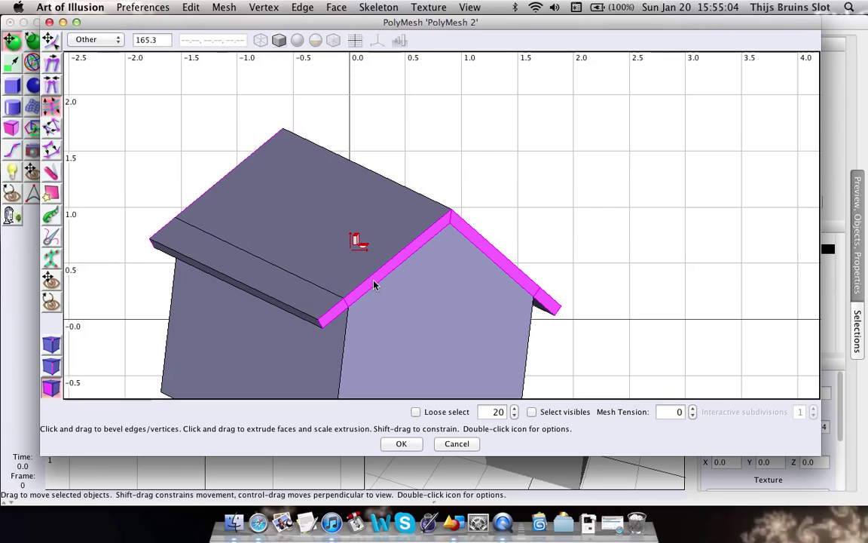
pyautogui.click(286, 287)
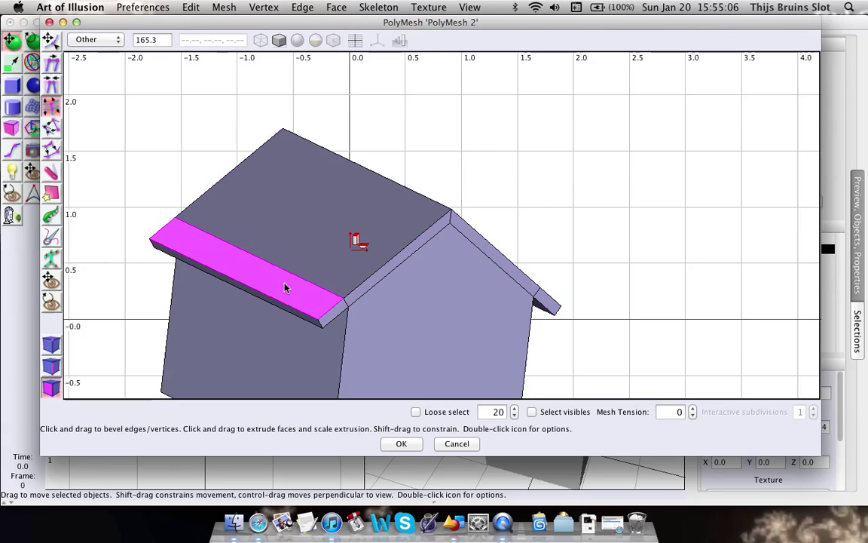
pyautogui.moveTo(285, 288); pyautogui.dragTo(318, 316)
pyautogui.press('super+z')
pyautogui.press('super+z')
# Try to extrude the roof's front and back gable-end faces outward by about 0.186, and undo the extrusion
pyautogui.moveTo(283, 288); pyautogui.dragTo(288, 289, button='right')
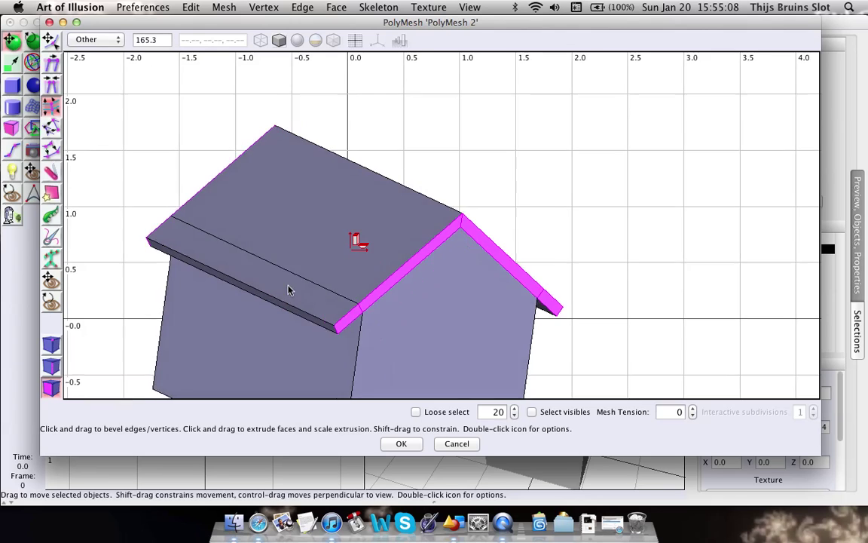
pyautogui.moveTo(289, 289); pyautogui.dragTo(440, 300, button='middle')
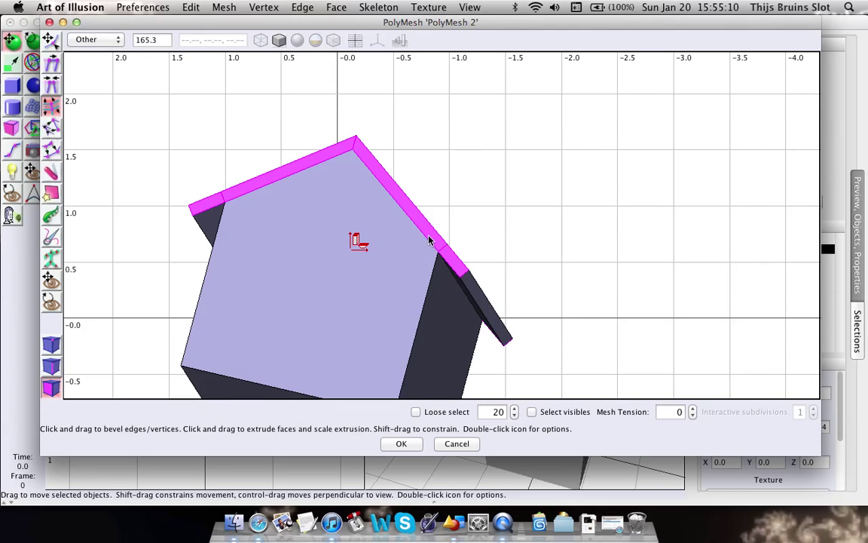
pyautogui.keyDown('ctrl'); pyautogui.moveTo(485, 191); pyautogui.dragTo(418, 276); pyautogui.keyUp('ctrl')
pyautogui.moveTo(506, 190); pyautogui.dragTo(490, 212, button='middle')
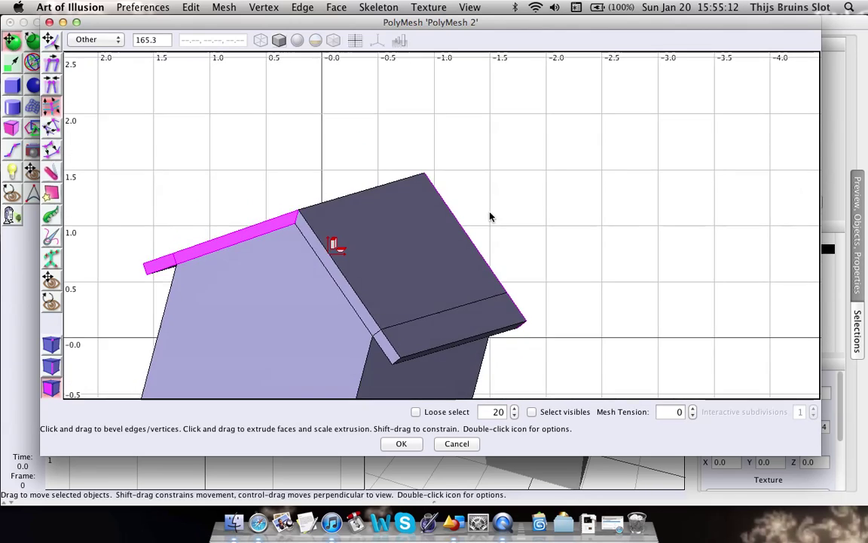
pyautogui.moveTo(489, 216)
pyautogui.mouseDown(button='right')
pyautogui.moveTo(500, 200)
pyautogui.moveTo(479, 204)
pyautogui.moveTo(485, 213)
pyautogui.moveTo(580, 243)
pyautogui.moveTo(481, 228)
pyautogui.moveTo(484, 207)
pyautogui.mouseUp(button='right')
pyautogui.moveTo(453, 312); pyautogui.dragTo(382, 215, button='right')
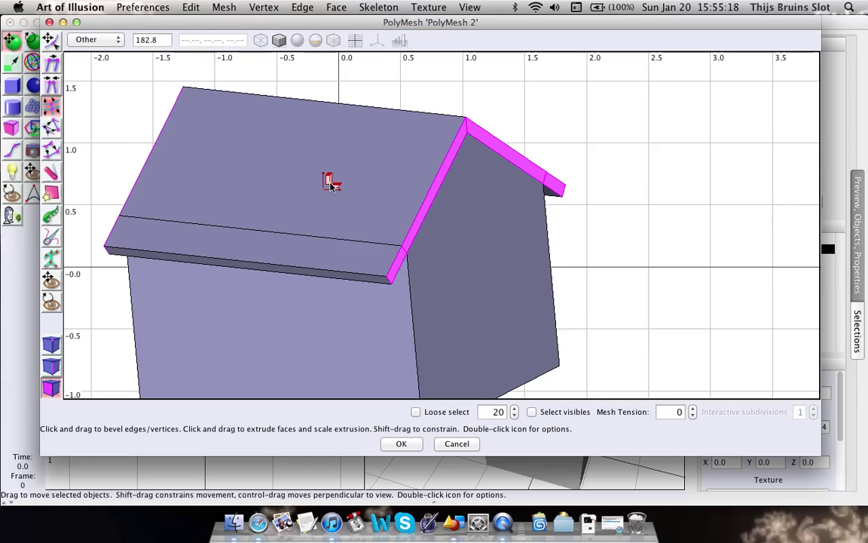
pyautogui.moveTo(331, 184); pyautogui.dragTo(329, 165)
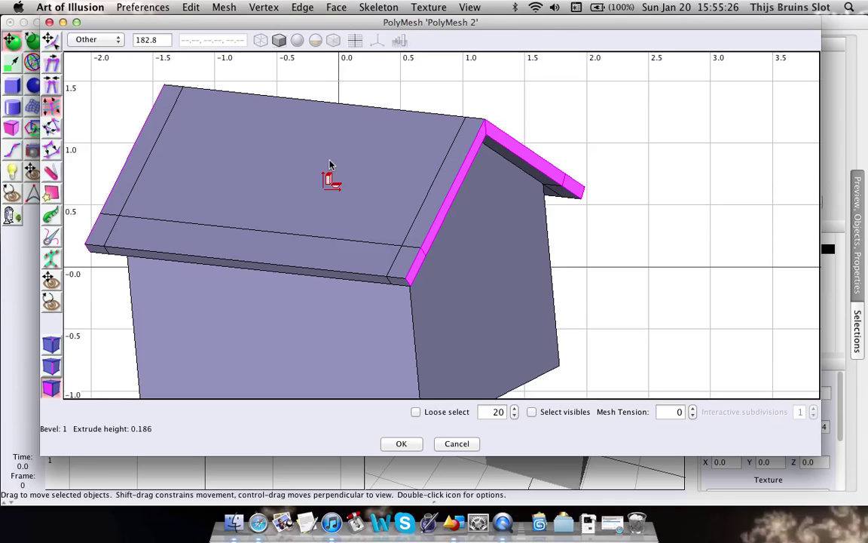
pyautogui.moveTo(329, 164); pyautogui.dragTo(329, 164)
pyautogui.press('super+z')
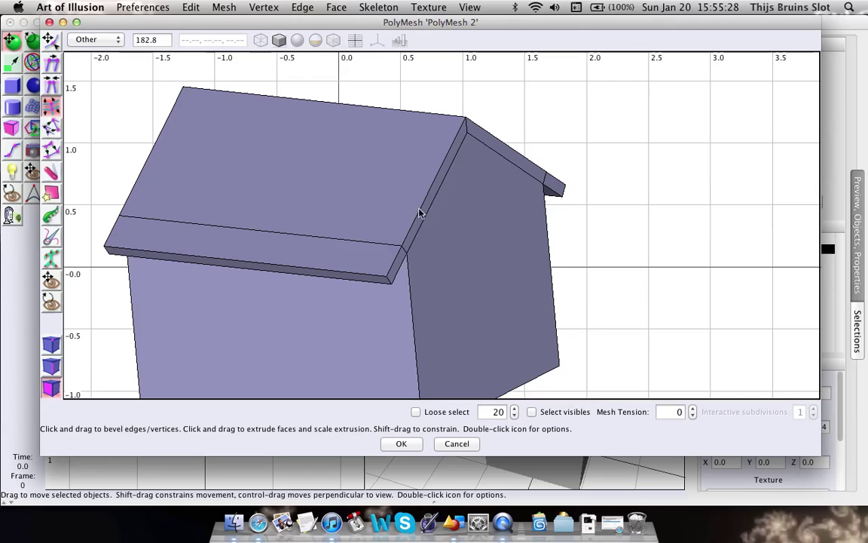
pyautogui.press('super+z')
pyautogui.moveTo(207, 201); pyautogui.dragTo(332, 193, button='middle')
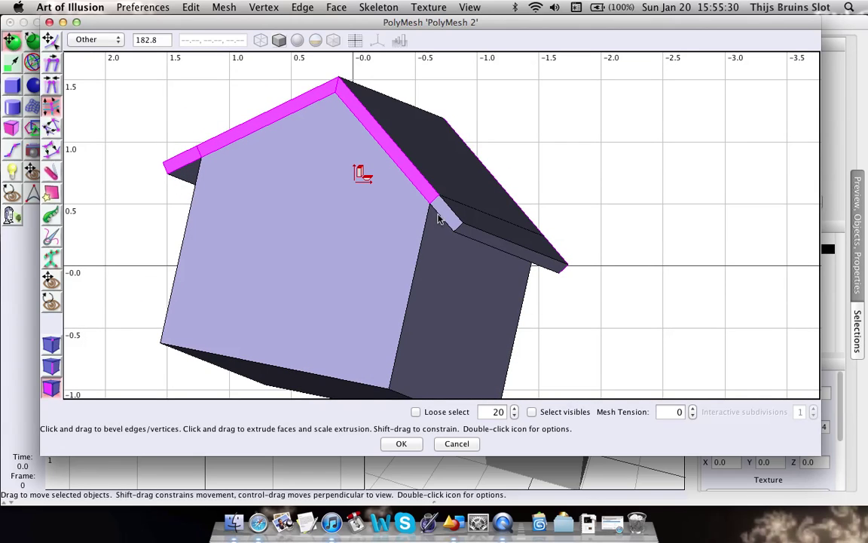
# Extrude the roof's front and back gable-end faces straight outward, without bevel, to form an overhang beyond both gable walls
pyautogui.moveTo(367, 174); pyautogui.dragTo(310, 187, button='right')
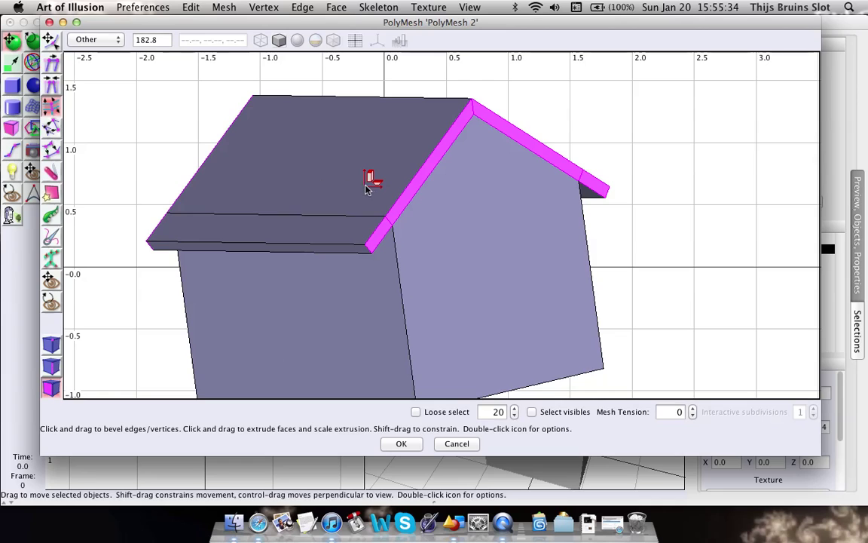
pyautogui.moveTo(365, 189); pyautogui.dragTo(306, 231, button='right')
pyautogui.moveTo(375, 185); pyautogui.dragTo(391, 155)
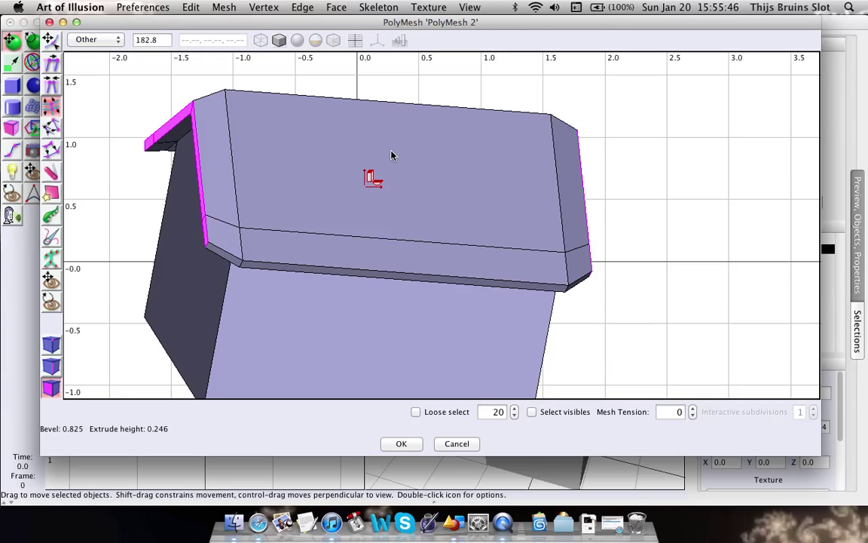
pyautogui.moveTo(391, 150); pyautogui.dragTo(391, 150)
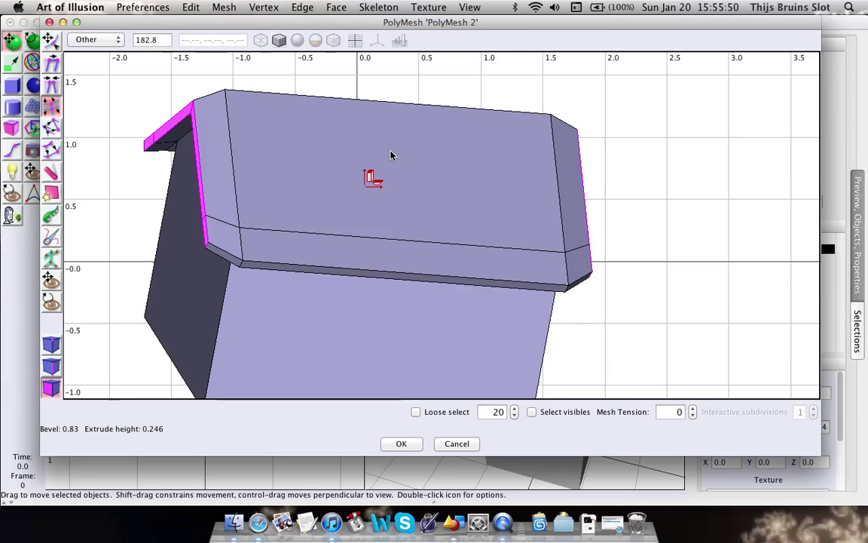
pyautogui.moveTo(390, 155); pyautogui.dragTo(360, 159)
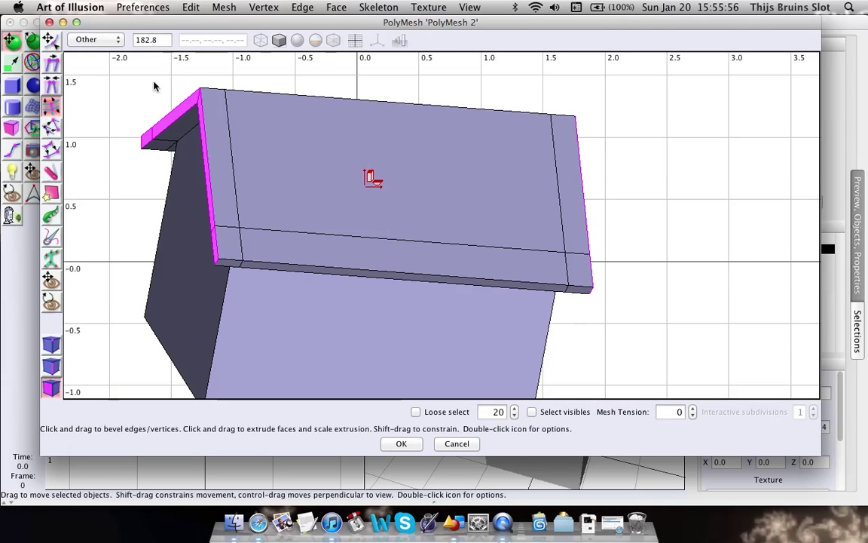
# Accept the polymesh edits and orbit the scene's Camera 1 view to show the finished roof overhang
pyautogui.moveTo(423, 217); pyautogui.dragTo(322, 168, button='middle')
pyautogui.moveTo(322, 167); pyautogui.dragTo(527, 260, button='right')
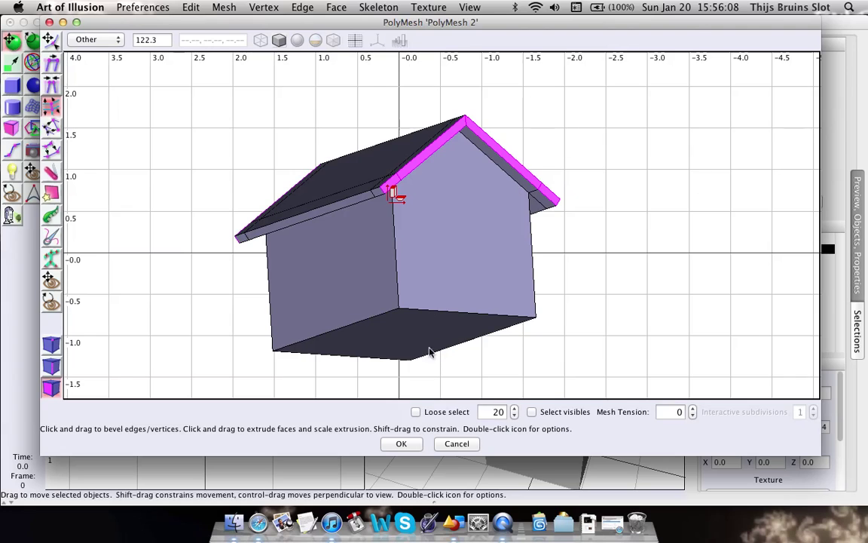
pyautogui.click(401, 443)
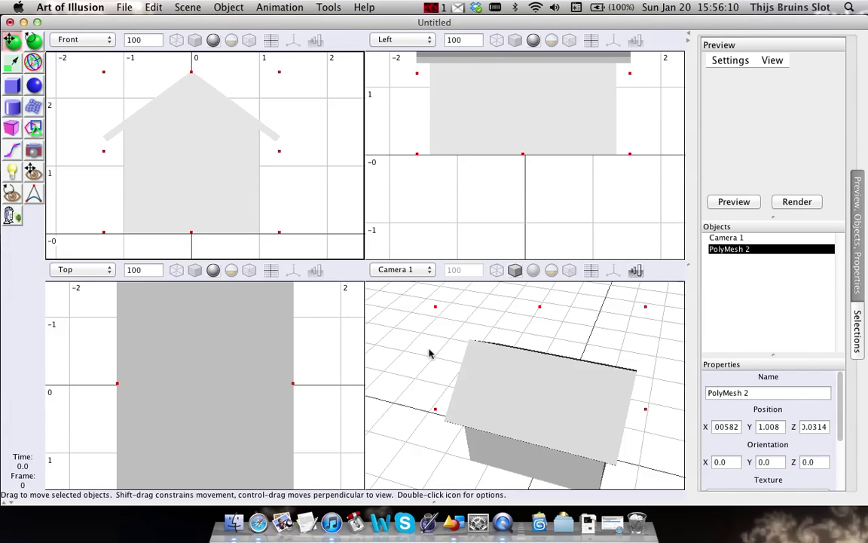
pyautogui.moveTo(600, 447); pyautogui.dragTo(579, 425, button='middle')
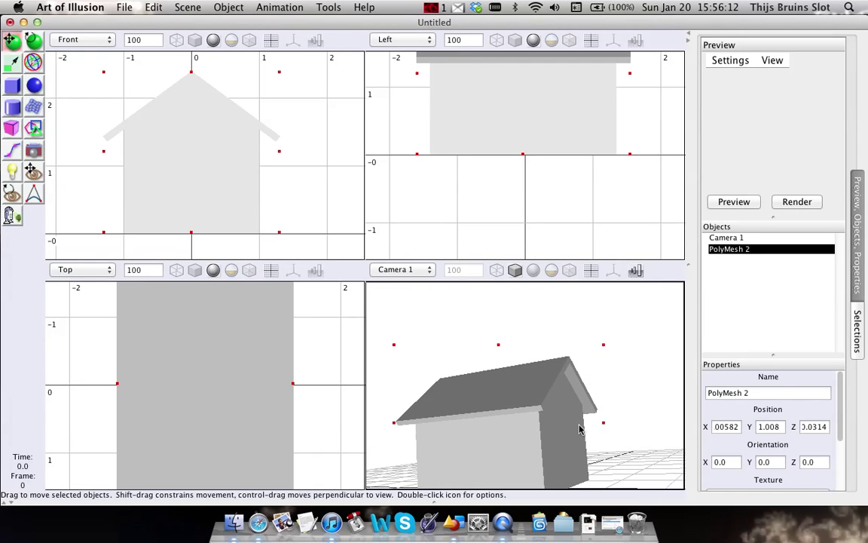
pyautogui.moveTo(579, 429); pyautogui.dragTo(587, 457, button='right')
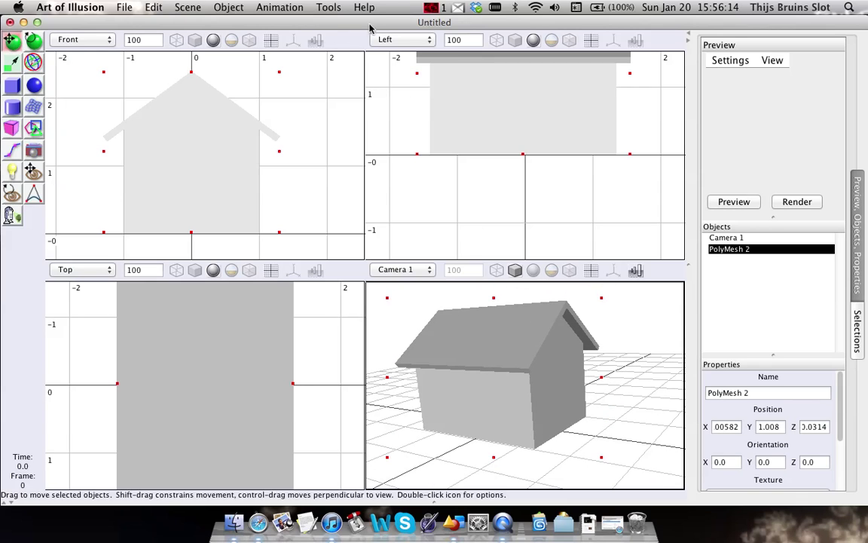
# Review the Maximum Levels of Undo setting in the application preferences and close them
pyautogui.click(147, 5)
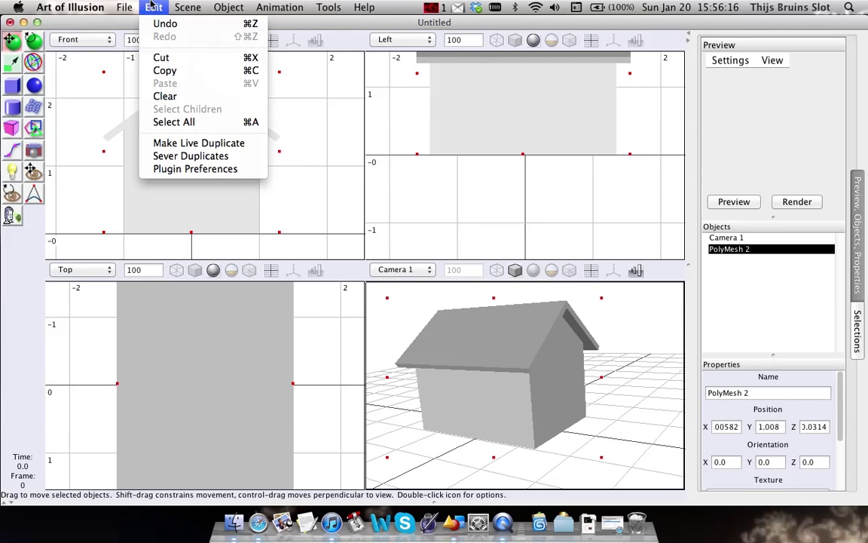
pyautogui.moveTo(214, 5)
pyautogui.click(250, 54)
pyautogui.press('super+comma')
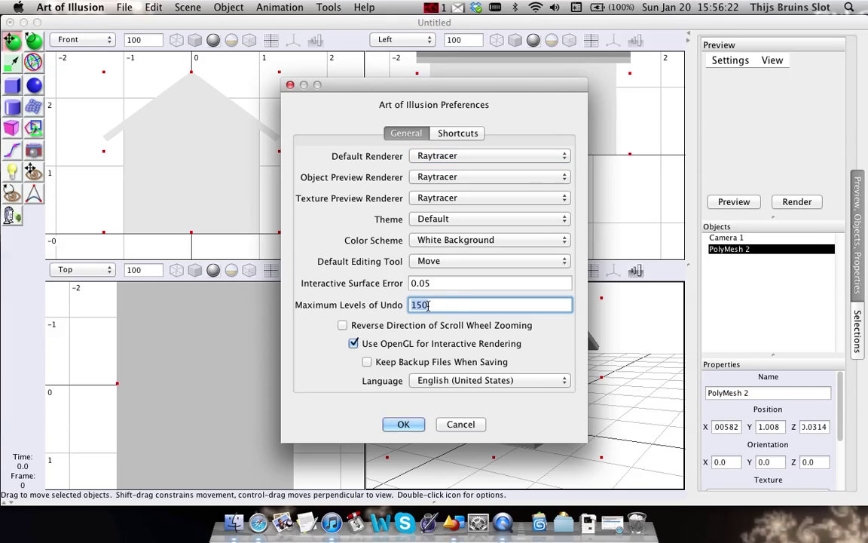
pyautogui.click(480, 307)
pyautogui.click(415, 427)
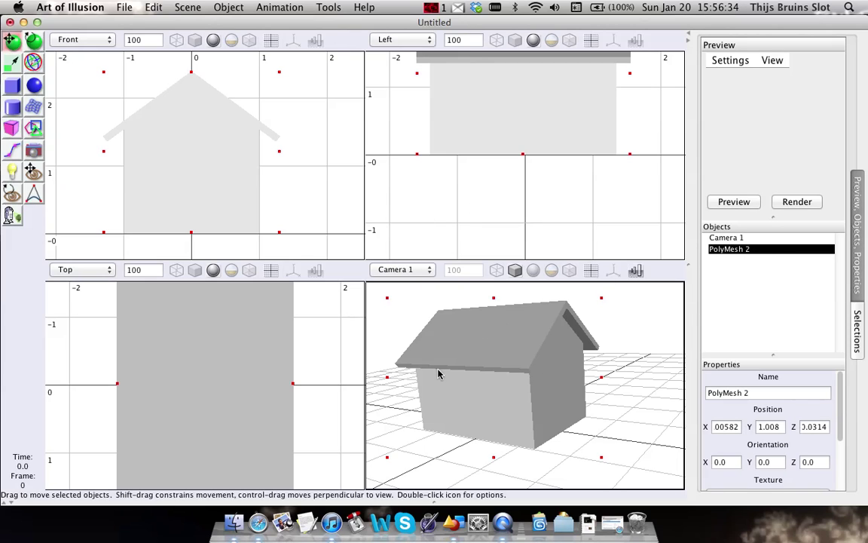
# Reopen PolyMesh 2 for editing and orient the view toward the front gable wall, seen slightly from below
pyautogui.doubleClick(781, 258)
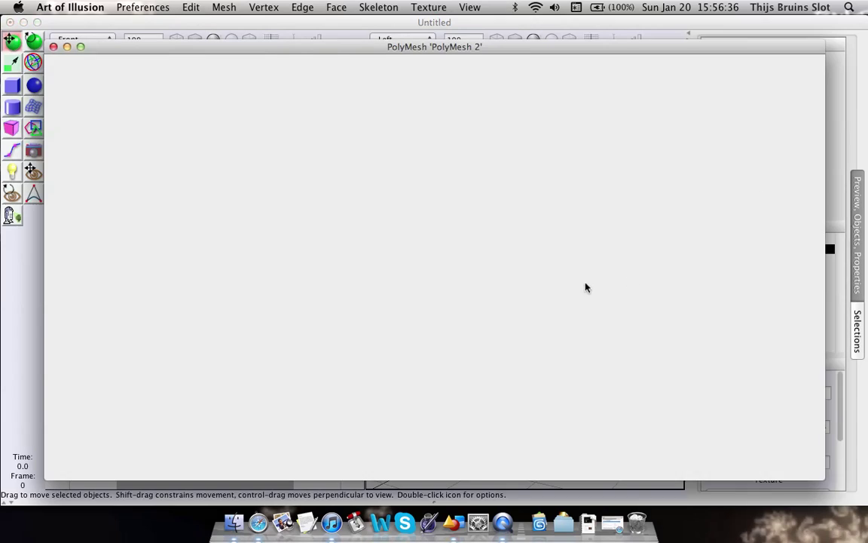
pyautogui.scroll(-3, 459, 281)
pyautogui.moveTo(459, 280); pyautogui.dragTo(535, 258, button='right')
pyautogui.scroll(5, 454, 281)
pyautogui.moveTo(446, 288); pyautogui.dragTo(546, 317, button='right')
pyautogui.scroll(-2, 535, 314)
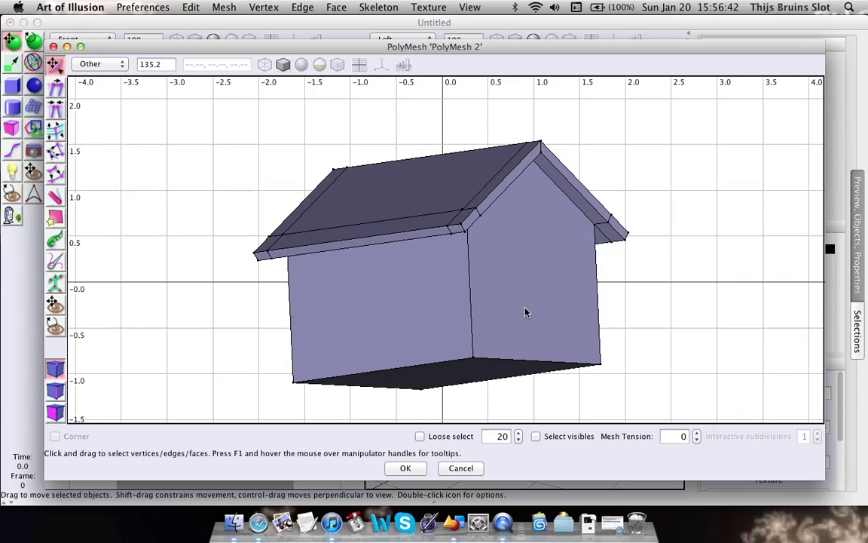
pyautogui.click(102, 64)
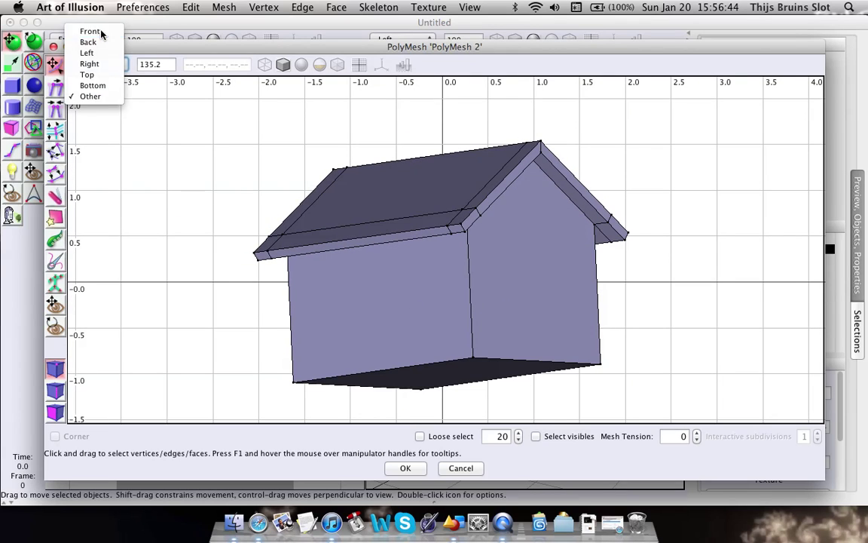
pyautogui.click(89, 30)
pyautogui.scroll(1, 431, 286)
pyautogui.moveTo(414, 293); pyautogui.dragTo(411, 274, button='right')
pyautogui.scroll(3, 407, 273)
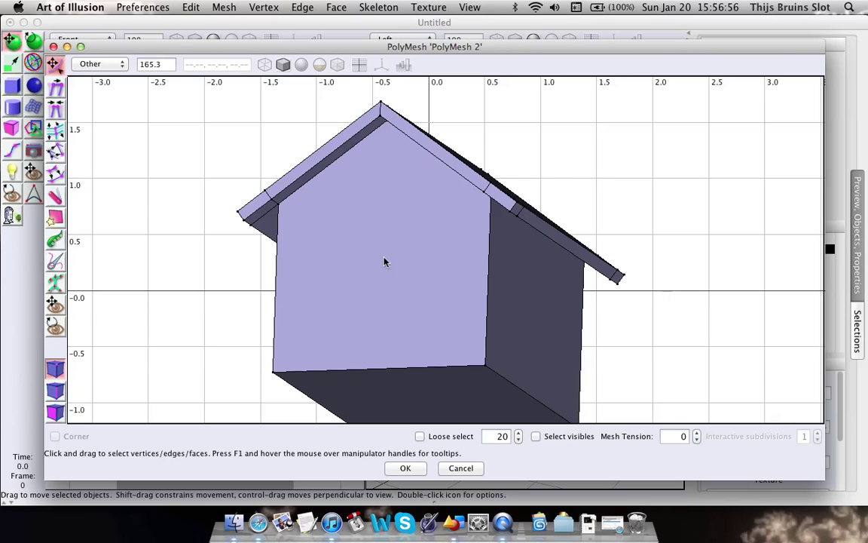
pyautogui.scroll(3, 377, 244)
pyautogui.scroll(-5, 382, 211)
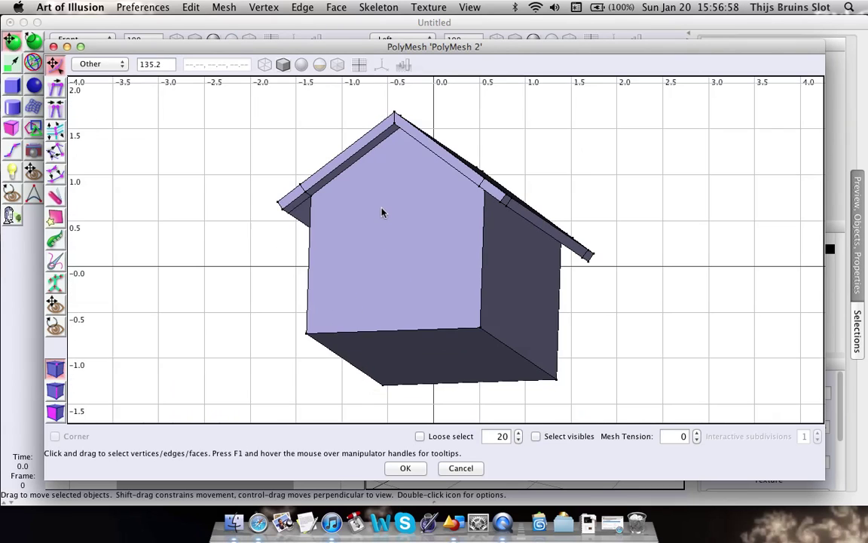
# Try to inset the whole front gable wall face with the extrude and bevel tool, shrinking it toward its centre
pyautogui.press('f')
pyautogui.click(374, 232)
pyautogui.moveTo(382, 232); pyautogui.dragTo(407, 263, button='middle')
pyautogui.scroll(2, 407, 263)
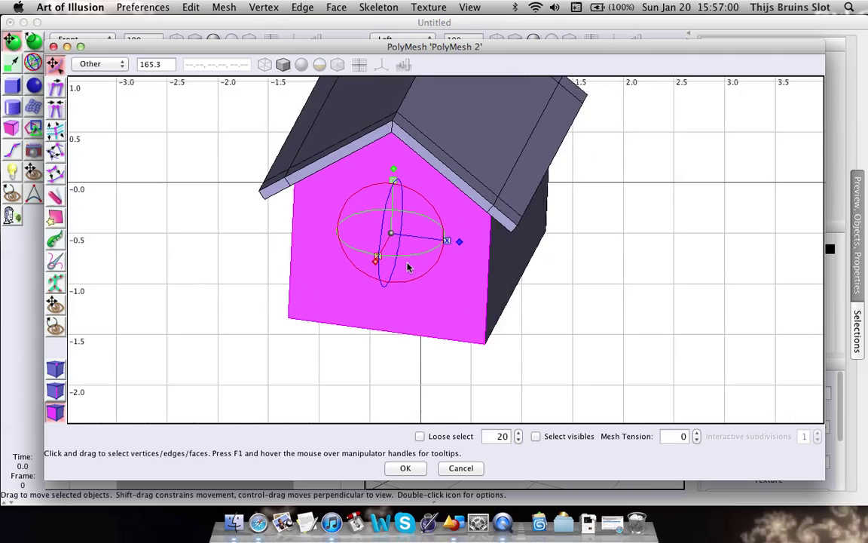
pyautogui.scroll(4, 407, 267)
pyautogui.press('e')
pyautogui.moveTo(466, 321); pyautogui.dragTo(437, 273, button='middle')
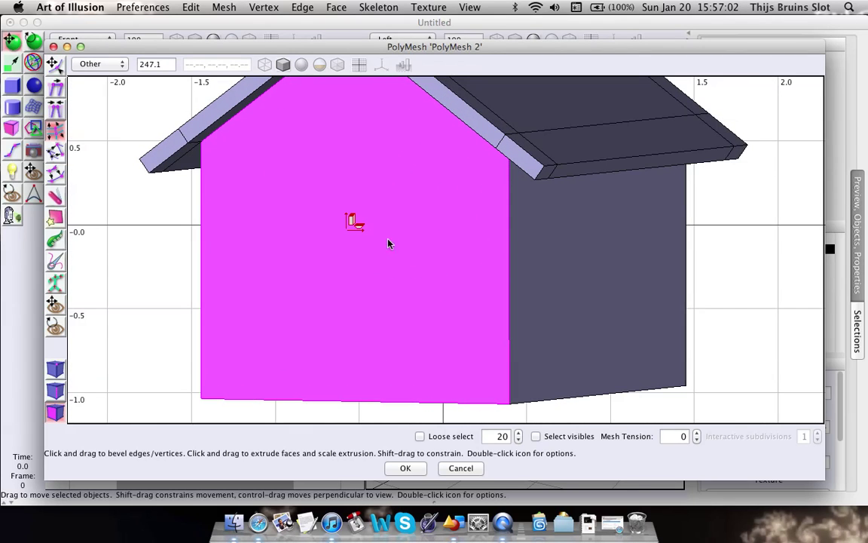
pyautogui.moveTo(437, 288); pyautogui.dragTo(402, 208, button='right')
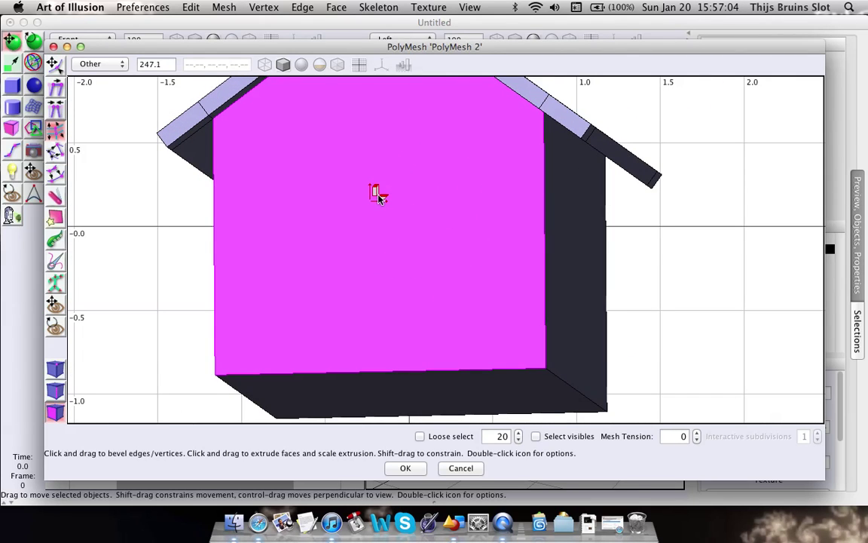
pyautogui.moveTo(379, 198); pyautogui.dragTo(482, 208)
# Examine the inset pentagonal face on the front gable wall and undo the inset
pyautogui.moveTo(483, 208); pyautogui.dragTo(508, 255, button='middle')
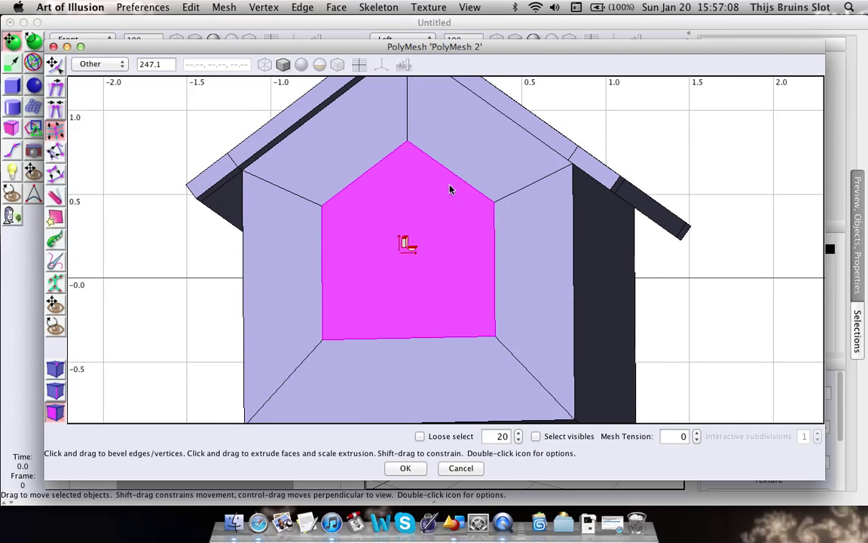
pyautogui.moveTo(516, 200)
pyautogui.mouseDown(button='right')
pyautogui.moveTo(517, 234)
pyautogui.moveTo(528, 211)
pyautogui.mouseUp(button='right')
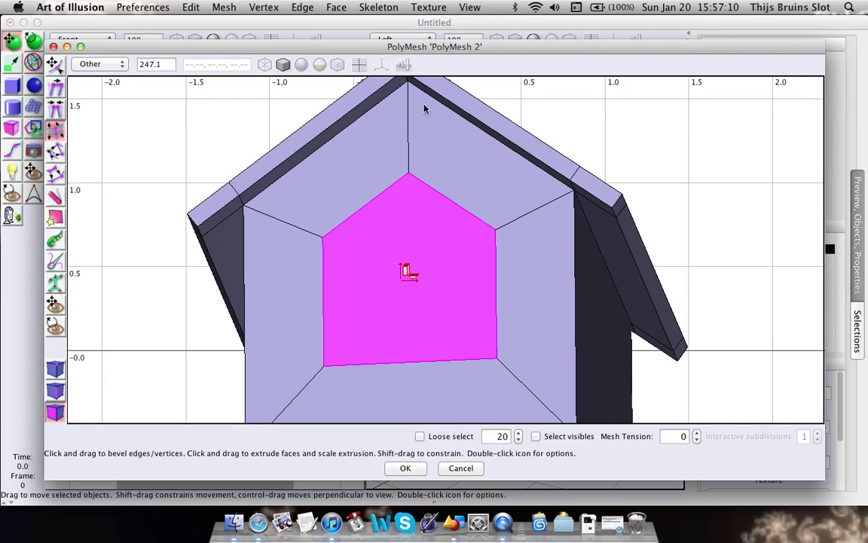
pyautogui.moveTo(303, 327); pyautogui.dragTo(303, 238, button='right')
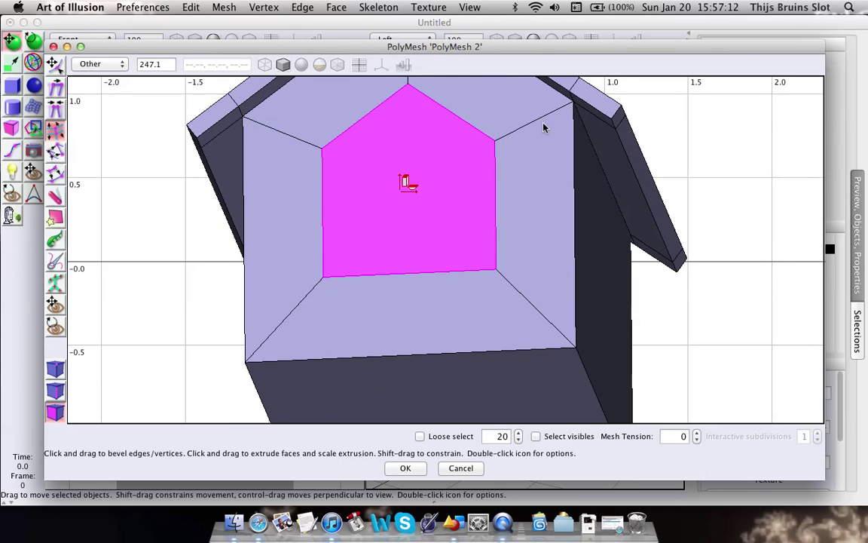
pyautogui.moveTo(538, 164); pyautogui.dragTo(567, 242, button='right')
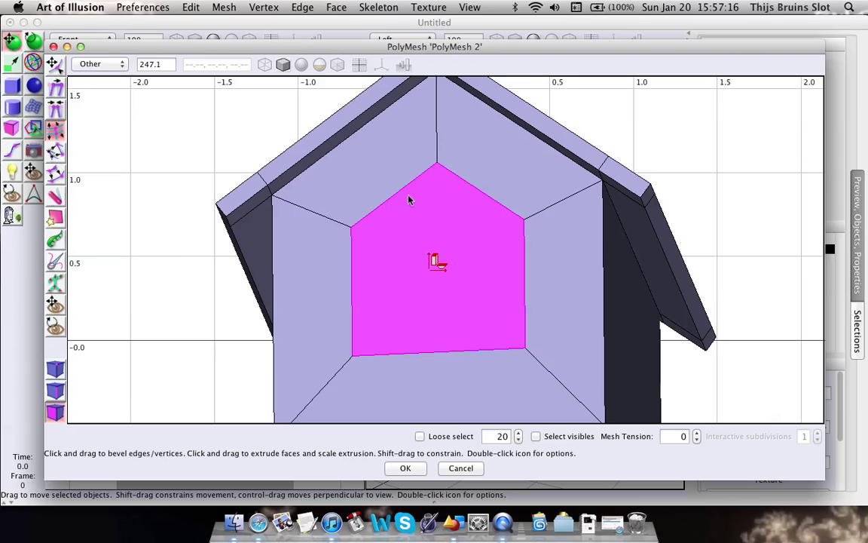
pyautogui.press('super+z')
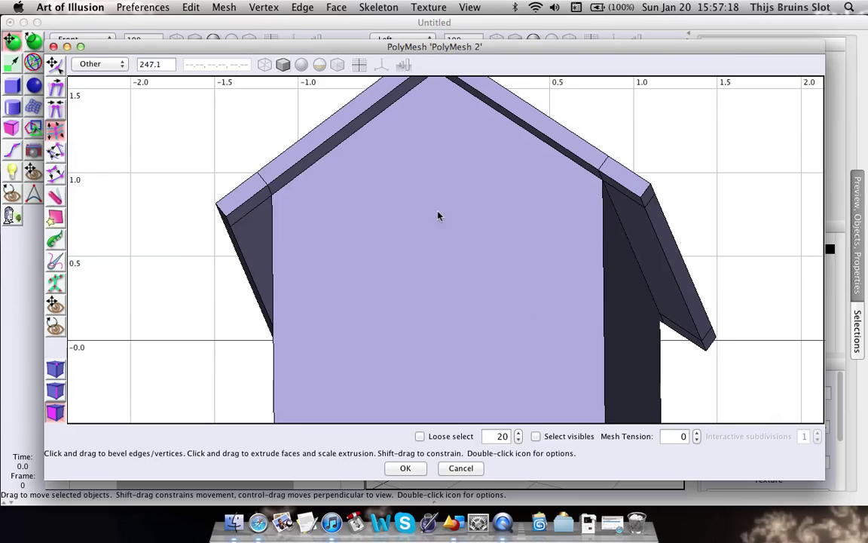
# Connect the two eave-level corner vertices of the front wall with an edge, separating the gable triangle from the rectangular wall below
pyautogui.press('v')
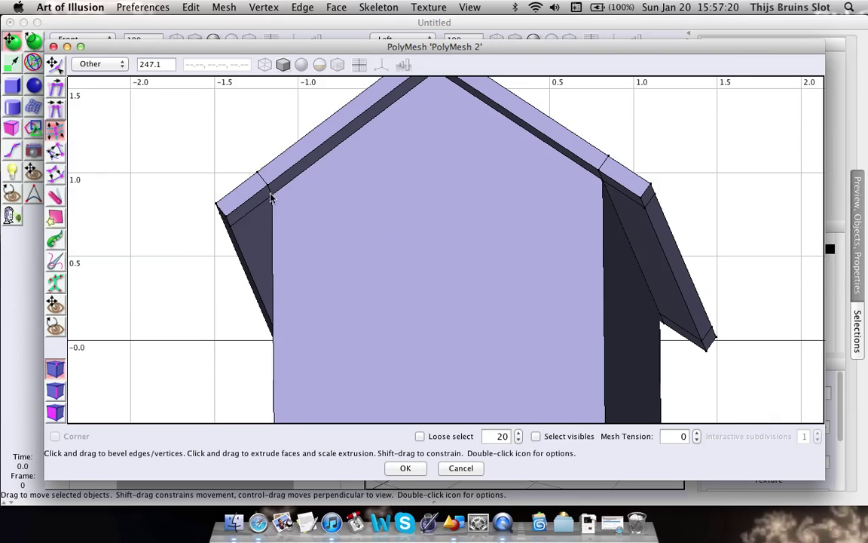
pyautogui.moveTo(395, 227); pyautogui.dragTo(369, 203, button='middle')
pyautogui.moveTo(456, 191); pyautogui.dragTo(348, 271, button='right')
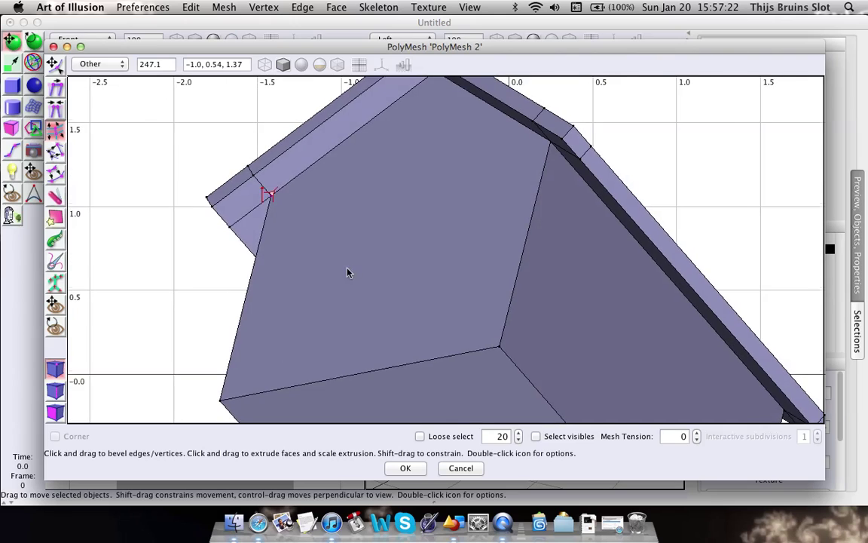
pyautogui.moveTo(349, 271); pyautogui.dragTo(401, 258, button='middle')
pyautogui.keyDown('shift'); pyautogui.click(483, 210); pyautogui.keyUp('shift')
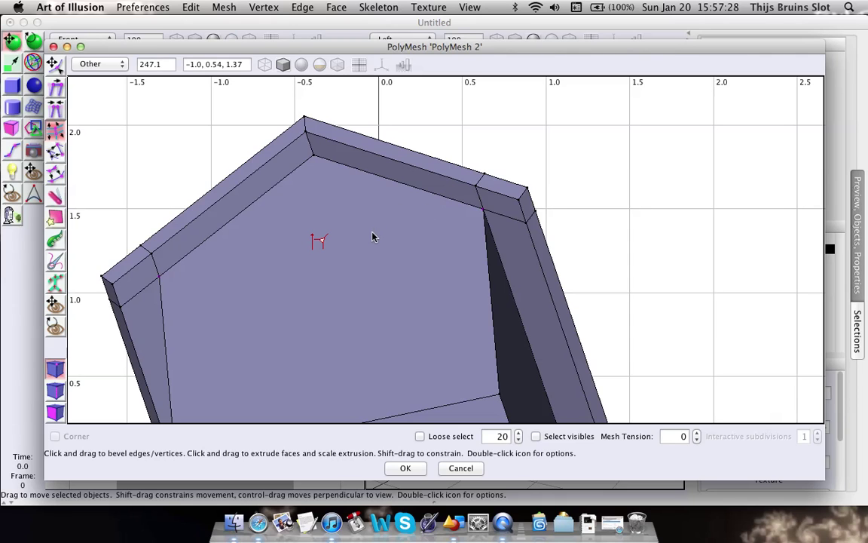
pyautogui.moveTo(374, 236); pyautogui.dragTo(446, 181, button='right')
pyautogui.scroll(-3, 446, 181)
# Select the rectangular front wall face below the new dividing edge and view it up close
pyautogui.click(191, 246)
pyautogui.click(321, 244)
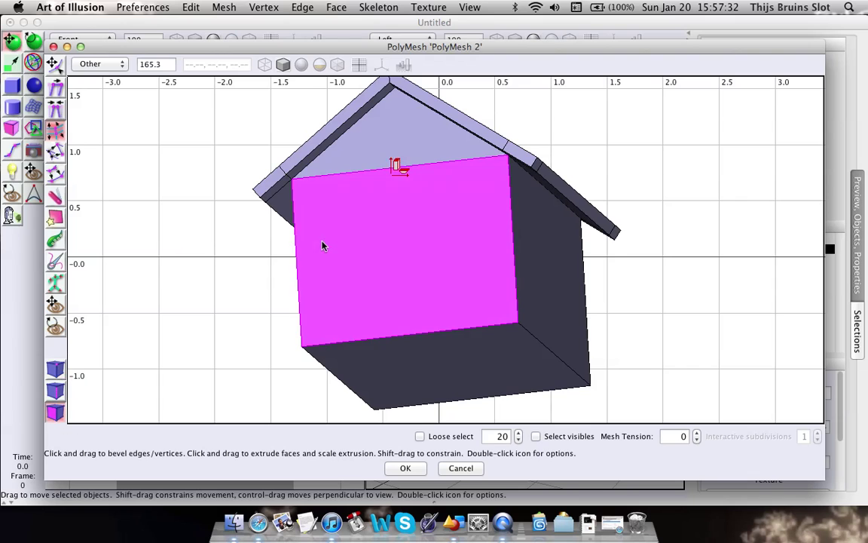
pyautogui.scroll(4, 323, 238)
pyautogui.moveTo(424, 229); pyautogui.dragTo(423, 244, button='middle')
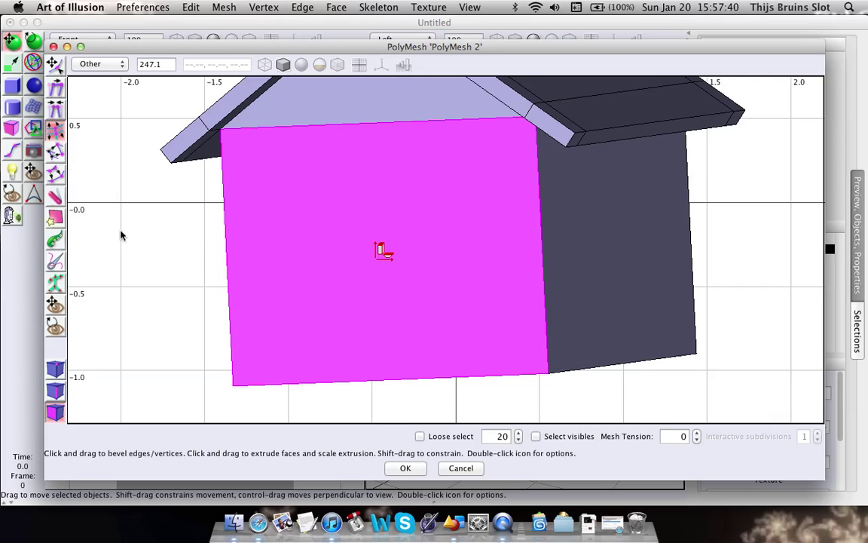
pyautogui.moveTo(154, 219); pyautogui.dragTo(171, 241, button='right')
pyautogui.scroll(-2, 169, 235)
pyautogui.moveTo(169, 235); pyautogui.dragTo(256, 227, button='middle')
pyautogui.moveTo(256, 228); pyautogui.dragTo(170, 250, button='right')
pyautogui.scroll(2, 170, 249)
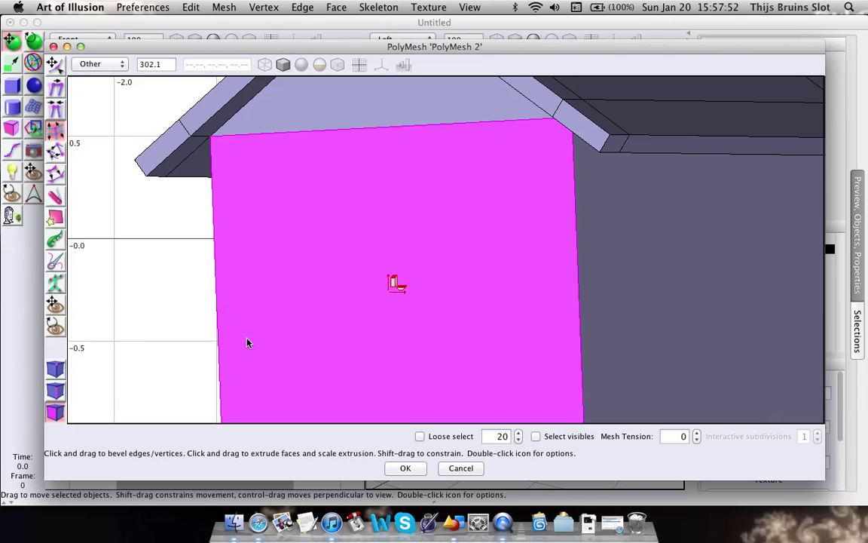
# Clear the selection after trying vertex and edge modes, reselect the rectangular front wall face and activate the manipulator for it
pyautogui.press('v')
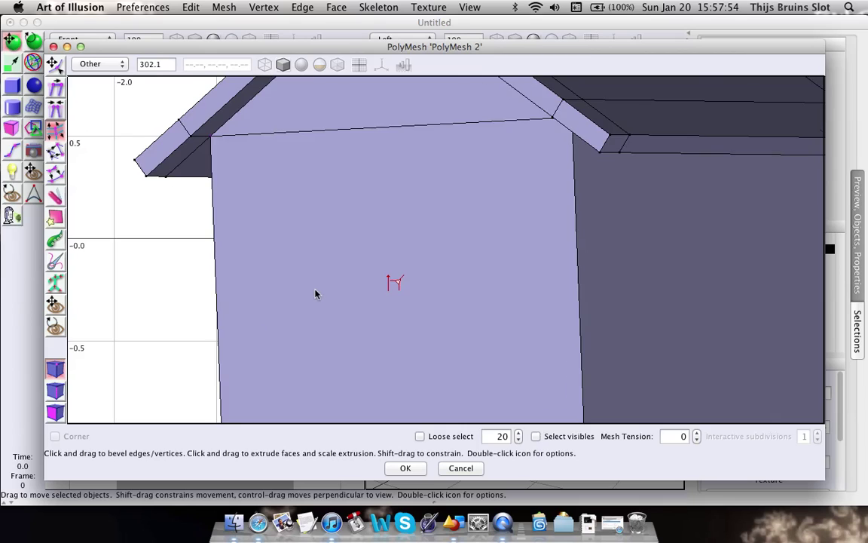
pyautogui.scroll(-2, 313, 291)
pyautogui.hotkey('ctrl', 'z')
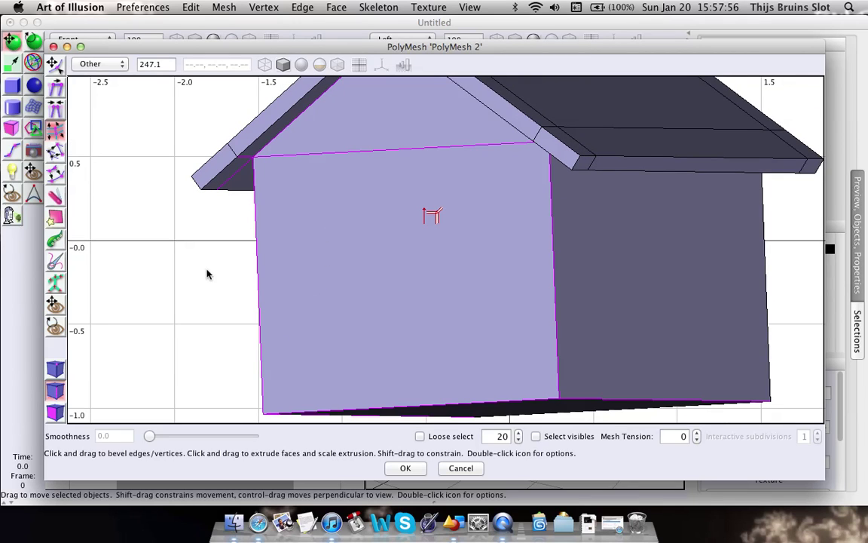
pyautogui.click(203, 308)
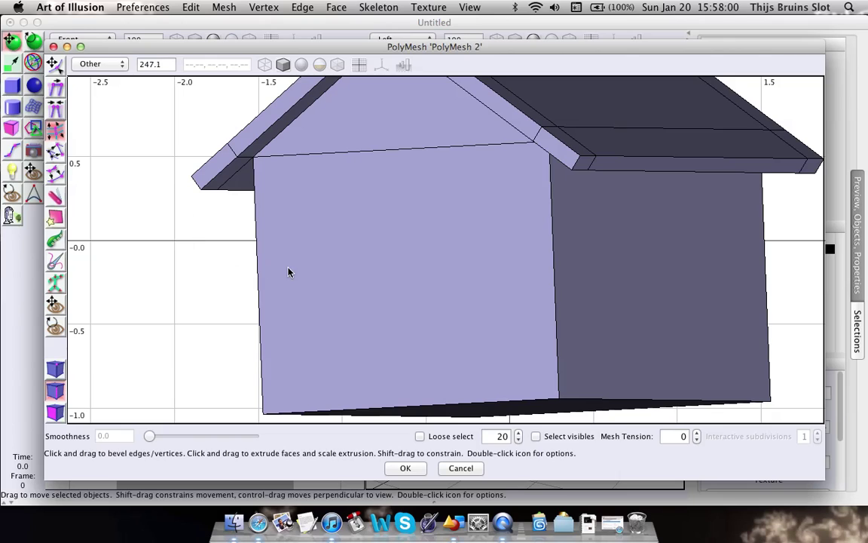
pyautogui.click(328, 271)
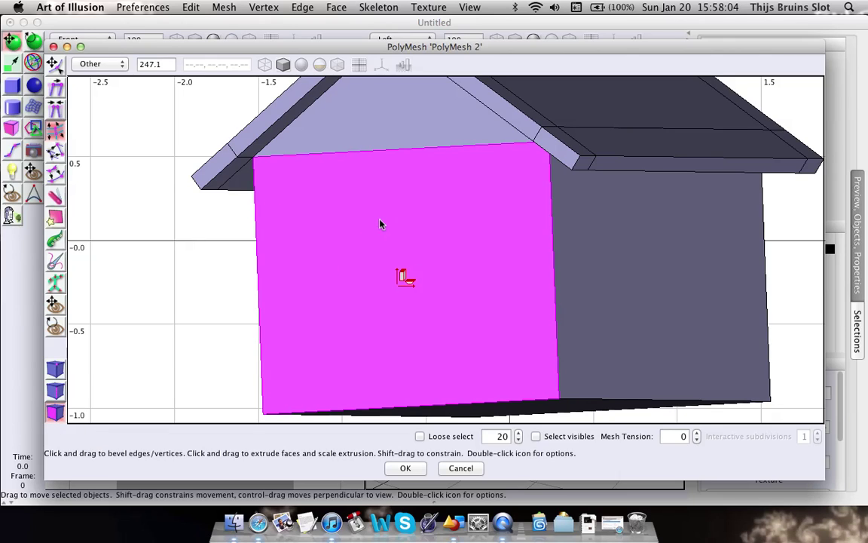
pyautogui.press('space')
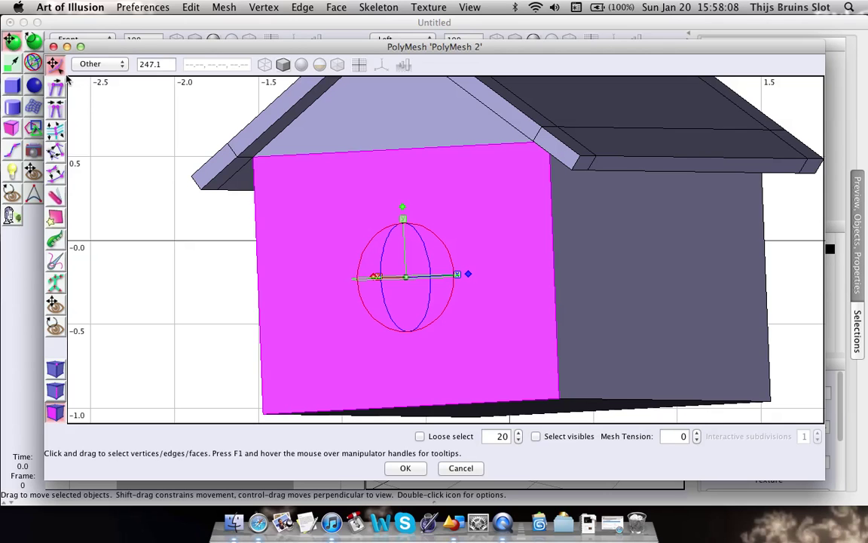
# Inset the rectangular front wall face with the bevel/extrude tool and activate the manipulator for the smaller inner face
pyautogui.moveTo(441, 276)
pyautogui.mouseDown(button='middle')
pyautogui.moveTo(456, 282)
pyautogui.moveTo(447, 268)
pyautogui.moveTo(483, 283)
pyautogui.moveTo(439, 279)
pyautogui.mouseUp(button='middle')
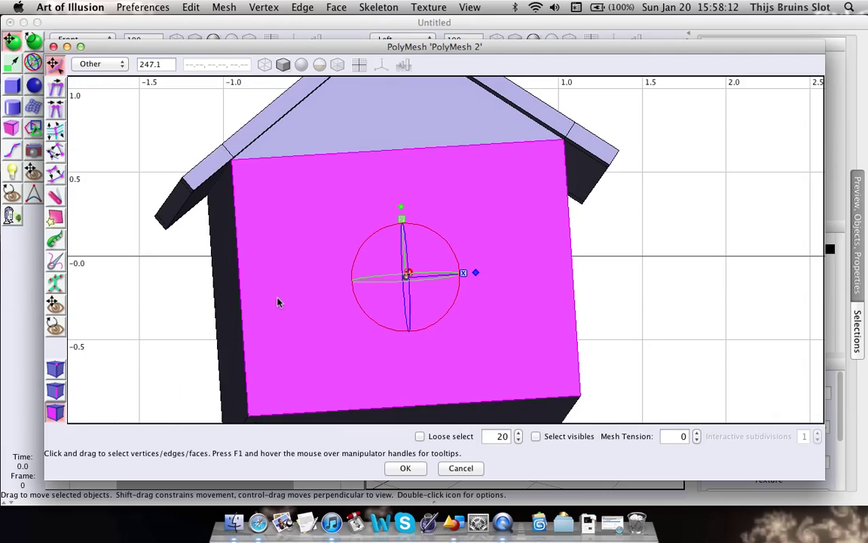
pyautogui.click(56, 130)
pyautogui.moveTo(432, 324); pyautogui.dragTo(405, 338, button='middle')
pyautogui.scroll(2, 438, 315)
pyautogui.scroll(-2, 437, 312)
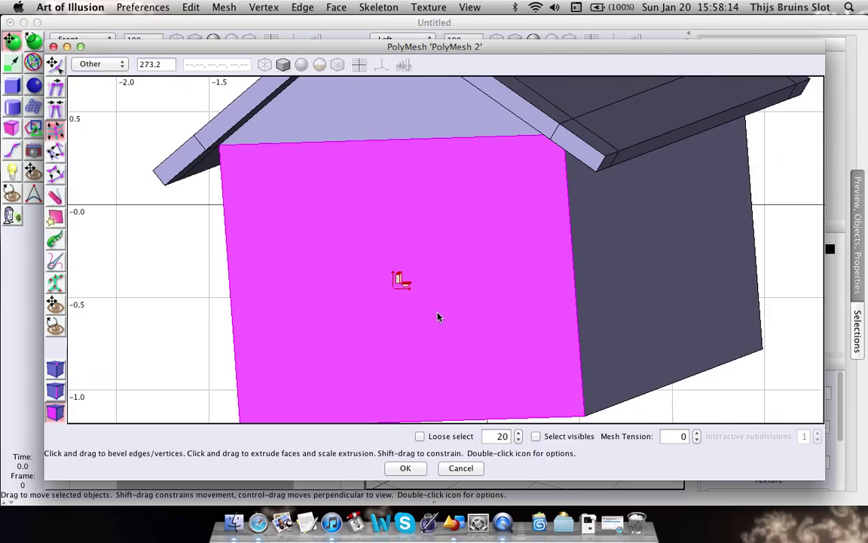
pyautogui.moveTo(438, 307); pyautogui.dragTo(502, 216, button='right')
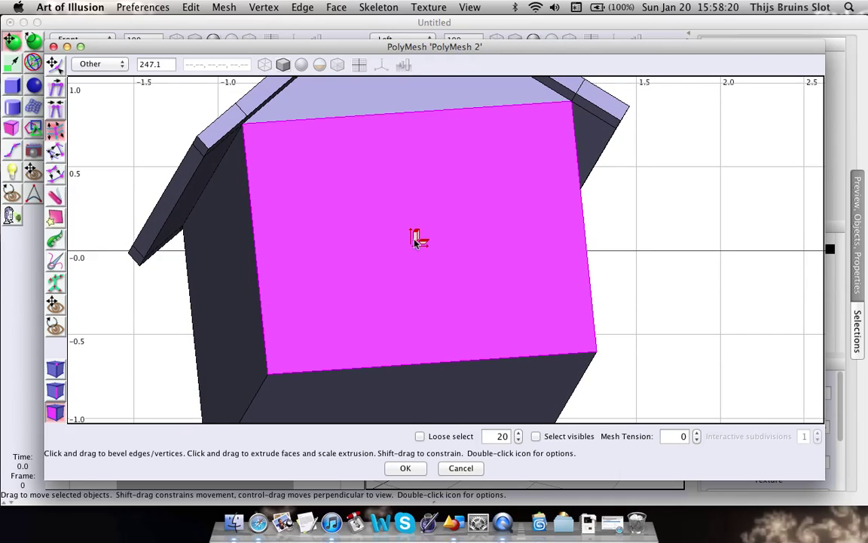
pyautogui.moveTo(415, 241); pyautogui.dragTo(519, 245)
pyautogui.moveTo(506, 234); pyautogui.dragTo(522, 256, button='middle')
pyautogui.moveTo(528, 196); pyautogui.dragTo(464, 220, button='right')
pyautogui.press('space')
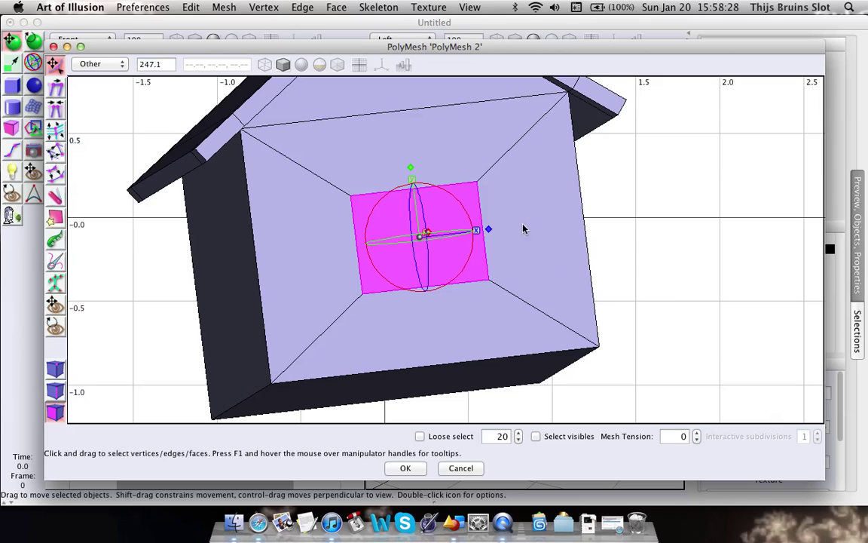
# Shift the inset face toward the right side of the front wall and make it narrower
pyautogui.scroll(3, 520, 234)
pyautogui.moveTo(469, 225); pyautogui.dragTo(523, 224)
pyautogui.moveTo(530, 226); pyautogui.dragTo(554, 245, button='middle')
pyautogui.moveTo(532, 217)
pyautogui.mouseDown()
pyautogui.moveTo(554, 204)
pyautogui.moveTo(542, 213)
pyautogui.mouseUp()
pyautogui.moveTo(483, 164)
pyautogui.mouseDown()
pyautogui.moveTo(485, 173)
pyautogui.moveTo(485, 164)
pyautogui.mouseUp()
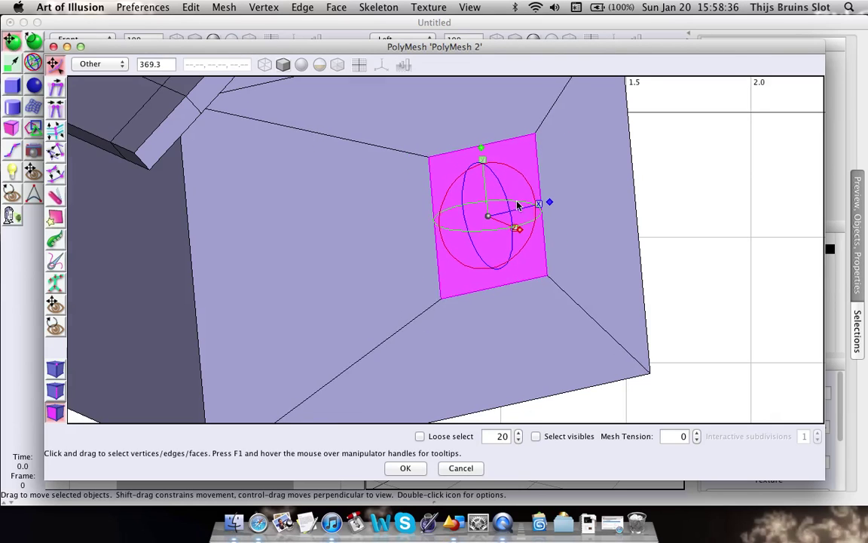
# Try moving the inset face perpendicular to the front wall, and undo the move
pyautogui.moveTo(519, 204); pyautogui.dragTo(539, 224, button='middle')
pyautogui.moveTo(529, 237); pyautogui.dragTo(587, 272)
pyautogui.moveTo(588, 272); pyautogui.dragTo(471, 238, button='middle')
pyautogui.press('super+z')
# Shape the inset face into a small, roughly square window area nearer the right side of the front wall
pyautogui.moveTo(593, 173)
pyautogui.mouseDown(button='right')
pyautogui.moveTo(590, 155)
pyautogui.moveTo(666, 200)
pyautogui.moveTo(590, 180)
pyautogui.mouseUp(button='right')
pyautogui.moveTo(591, 181)
pyautogui.mouseDown()
pyautogui.moveTo(591, 206)
pyautogui.moveTo(591, 188)
pyautogui.mouseUp()
pyautogui.moveTo(650, 231); pyautogui.dragTo(676, 232)
pyautogui.moveTo(627, 306); pyautogui.dragTo(588, 241, button='right')
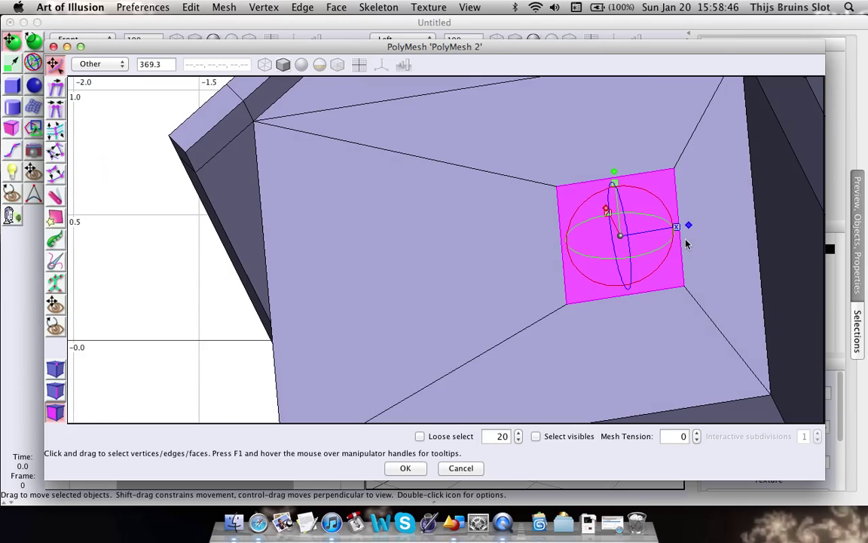
pyautogui.moveTo(689, 226); pyautogui.dragTo(685, 230)
pyautogui.moveTo(684, 230); pyautogui.dragTo(529, 356, button='right')
pyautogui.moveTo(617, 184); pyautogui.dragTo(616, 196)
# Examine the window-sized inset face and the surrounding diagonal edges on the front wall from several angles
pyautogui.scroll(-3, 565, 332)
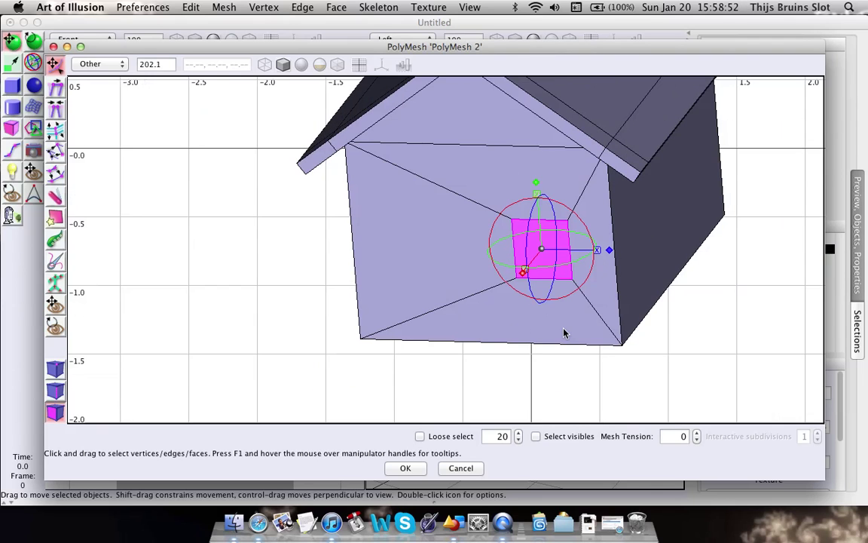
pyautogui.scroll(2, 564, 333)
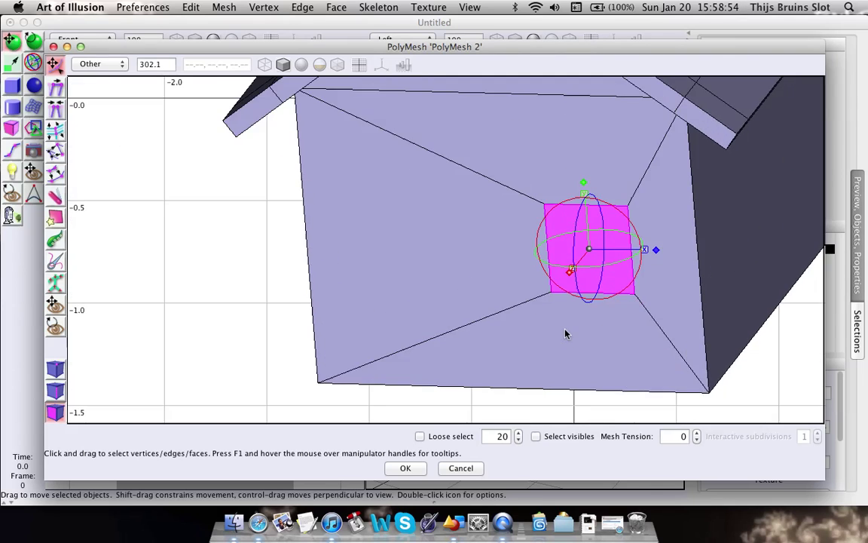
pyautogui.moveTo(626, 339); pyautogui.dragTo(480, 310, button='middle')
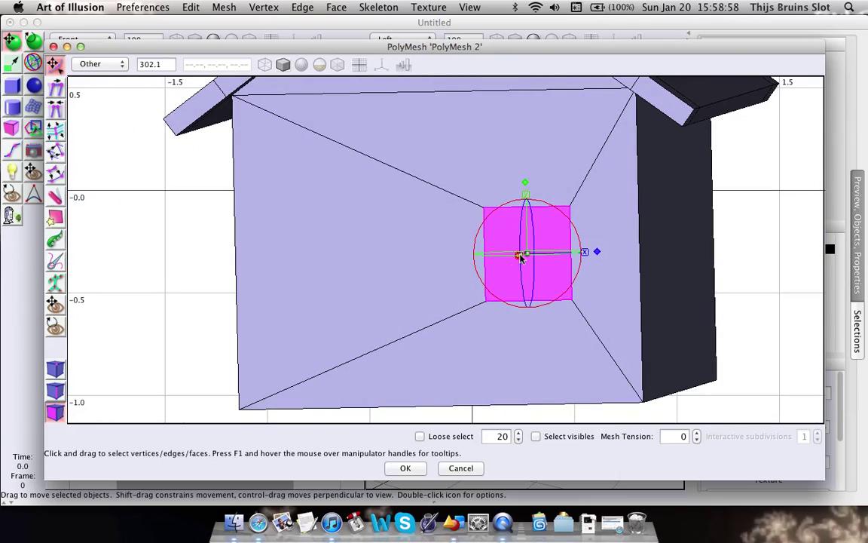
pyautogui.moveTo(554, 243); pyautogui.dragTo(563, 218, button='right')
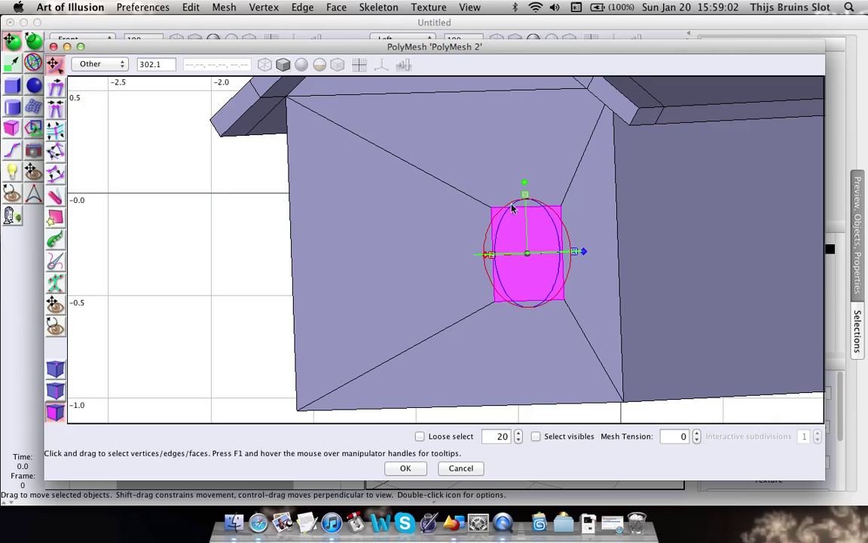
pyautogui.moveTo(511, 209); pyautogui.dragTo(452, 212, button='right')
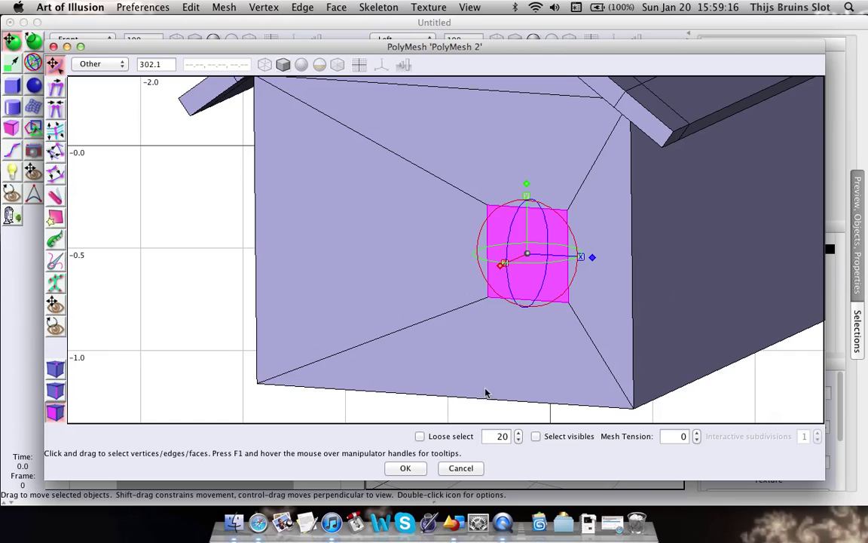
pyautogui.moveTo(528, 375)
pyautogui.mouseDown(button='middle')
pyautogui.moveTo(510, 333)
pyautogui.moveTo(523, 295)
pyautogui.moveTo(522, 363)
pyautogui.mouseUp(button='middle')
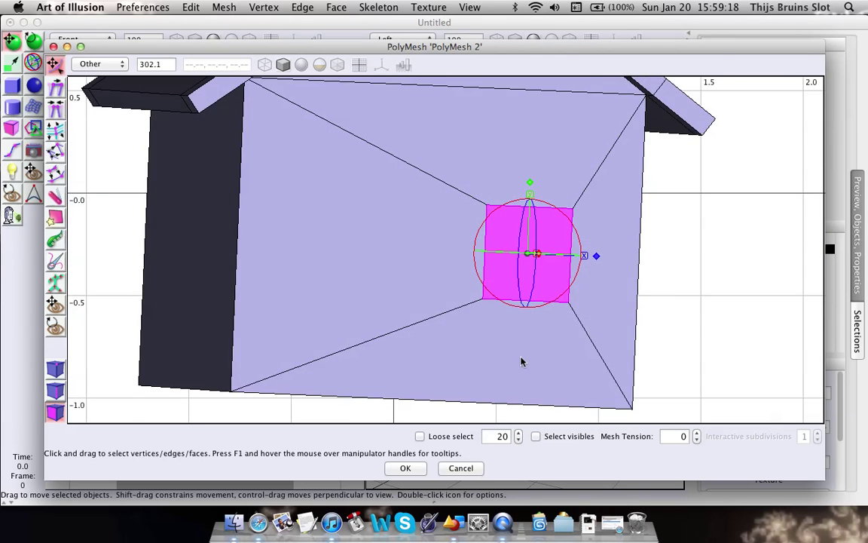
pyautogui.moveTo(493, 348); pyautogui.dragTo(453, 314, button='right')
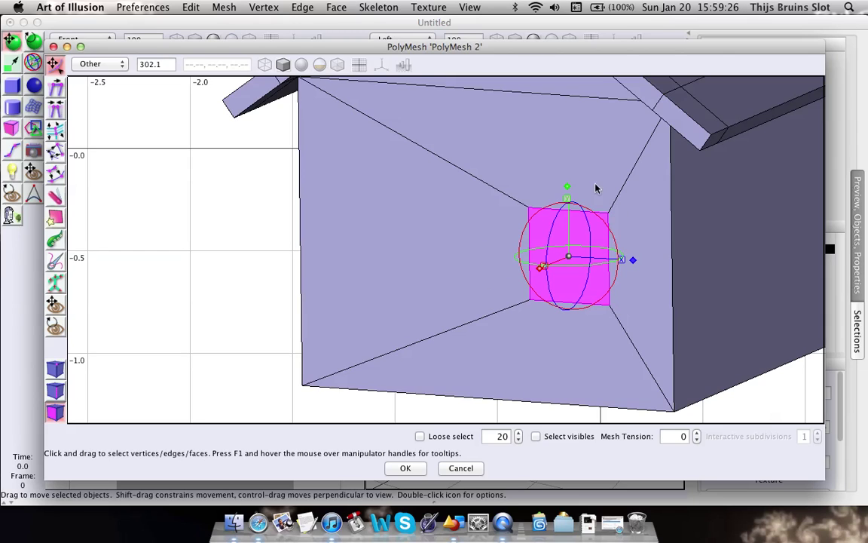
# Undo the window face adjustments and the inset, back to the plain rectangular front wall face
pyautogui.press('super+z')
pyautogui.press('super+z')
pyautogui.press('super+z')
pyautogui.press('super+z')
pyautogui.press('super+z')
pyautogui.press('super+z')
pyautogui.press('super+z')
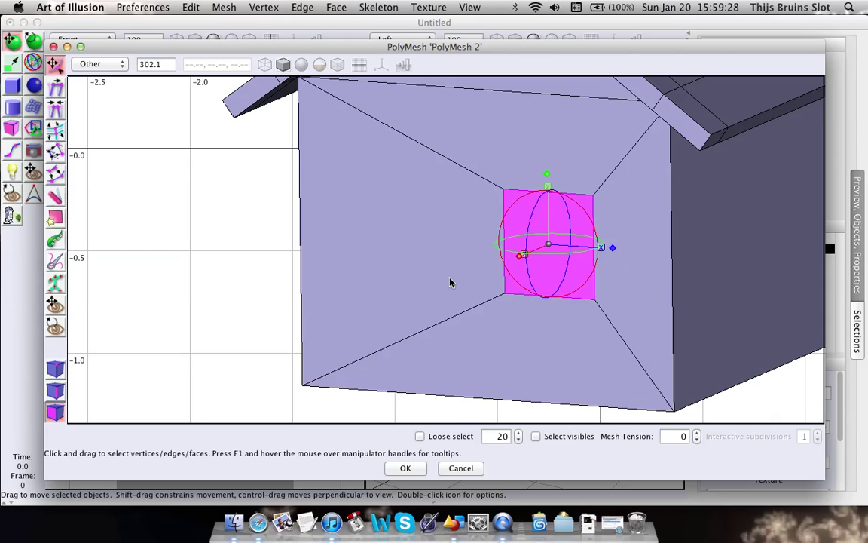
pyautogui.press('super+z')
pyautogui.press('super+z')
# Select the top and bottom edges of the rectangular front wall and divide each into 2
pyautogui.moveTo(450, 282); pyautogui.dragTo(470, 238, button='middle')
pyautogui.scroll(-4, 470, 238)
pyautogui.press('e')
pyautogui.moveTo(484, 160); pyautogui.dragTo(473, 216, button='right')
pyautogui.moveTo(472, 215); pyautogui.dragTo(550, 309, button='middle')
pyautogui.moveTo(550, 309); pyautogui.dragTo(538, 243, button='right')
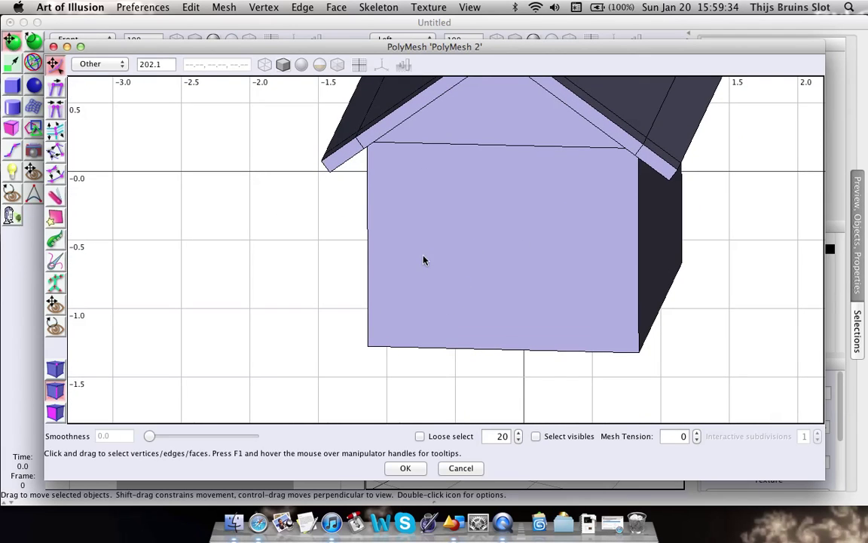
pyautogui.click(512, 145)
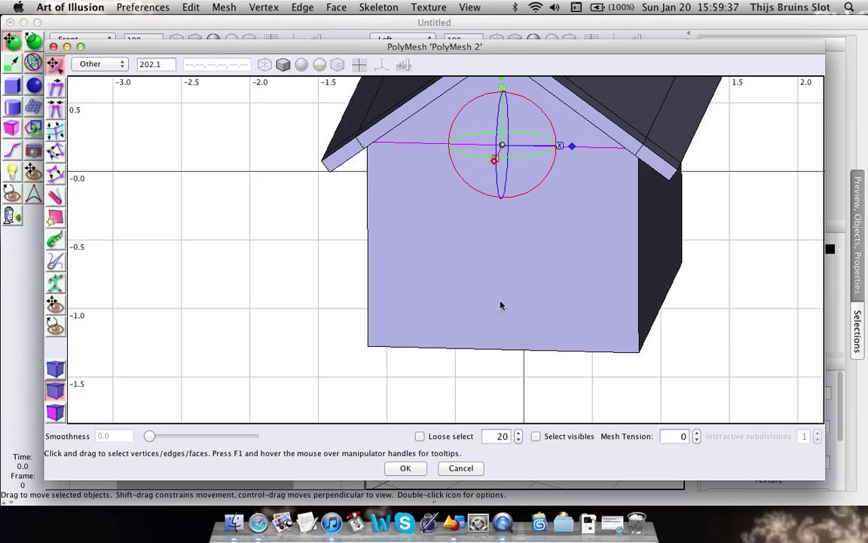
pyautogui.keyDown('shift'); pyautogui.click(503, 350); pyautogui.keyUp('shift')
pyautogui.moveTo(479, 341); pyautogui.dragTo(462, 354, button='middle')
pyautogui.rightClick(462, 353)
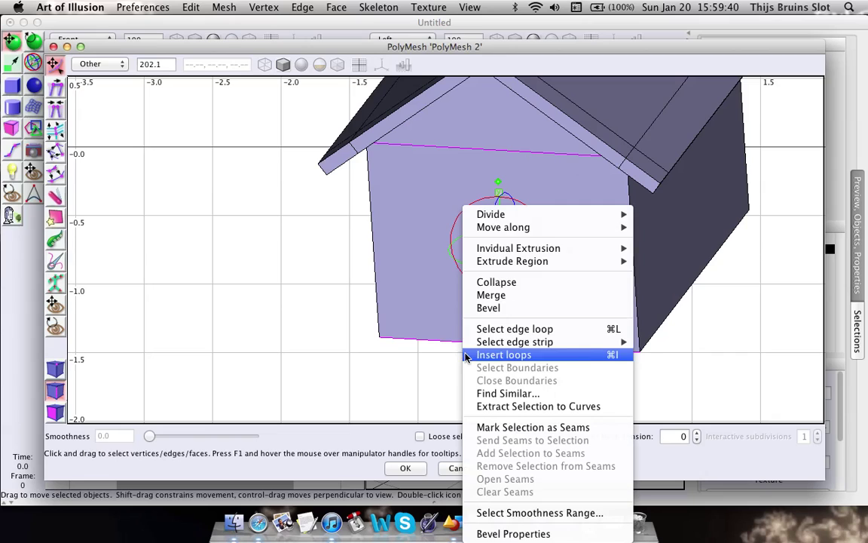
pyautogui.moveTo(490, 214)
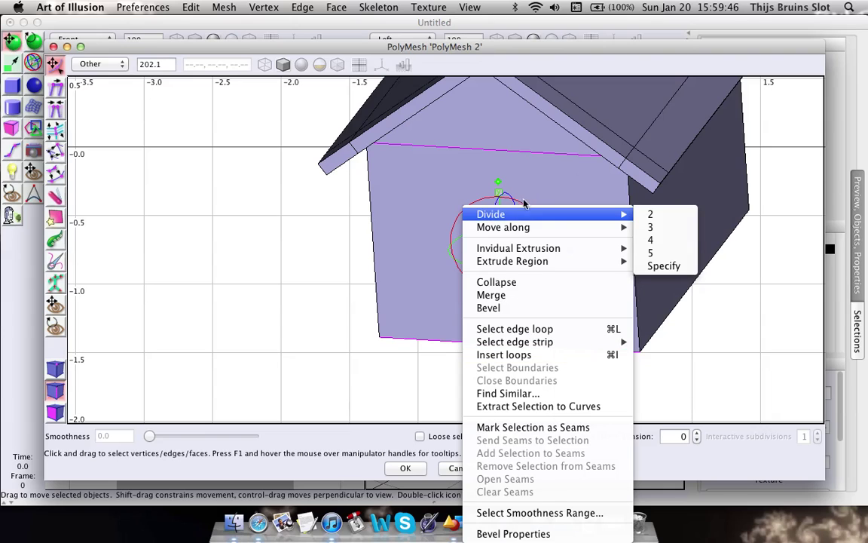
pyautogui.click(651, 218)
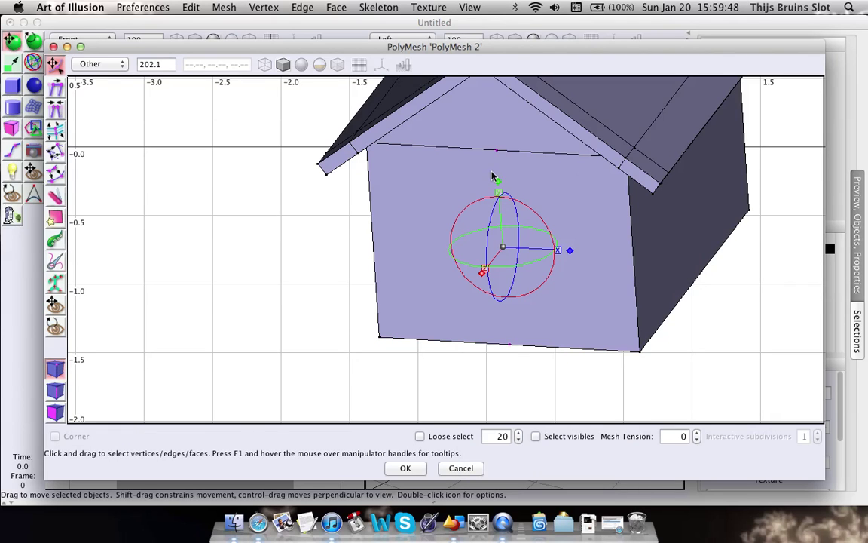
# Connect the two edge midpoints with a vertical edge that splits the front wall into two halves
pyautogui.moveTo(524, 190); pyautogui.dragTo(516, 155, button='middle')
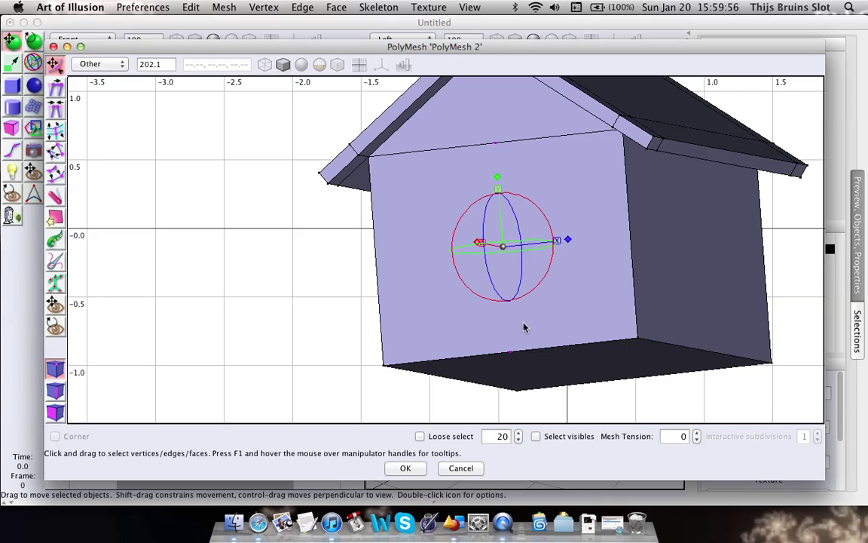
pyautogui.press('c')
pyautogui.moveTo(551, 256); pyautogui.dragTo(602, 246, button='right')
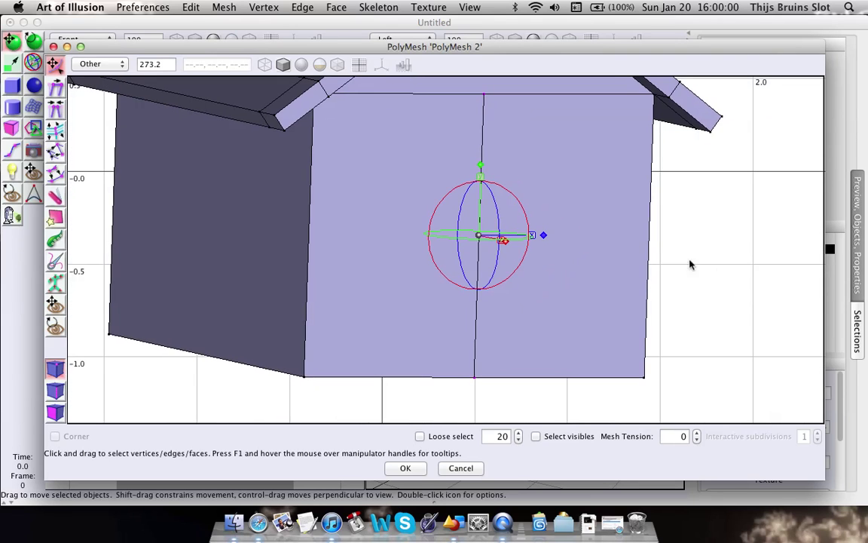
# Select the right half of the front wall and inset it to form a smaller window face
pyautogui.click(741, 266)
pyautogui.press('f')
pyautogui.click(590, 237)
pyautogui.moveTo(625, 241); pyautogui.dragTo(588, 242, button='middle')
pyautogui.press('b')
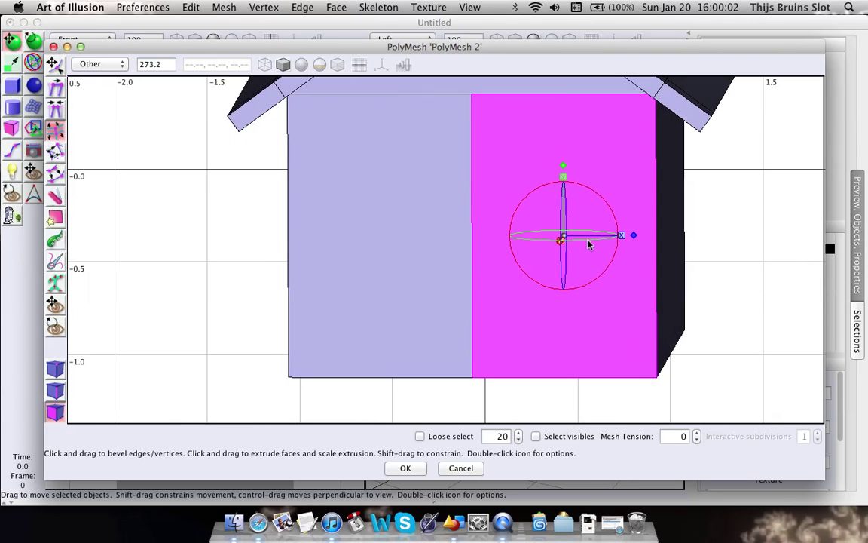
pyautogui.moveTo(560, 234); pyautogui.dragTo(667, 248)
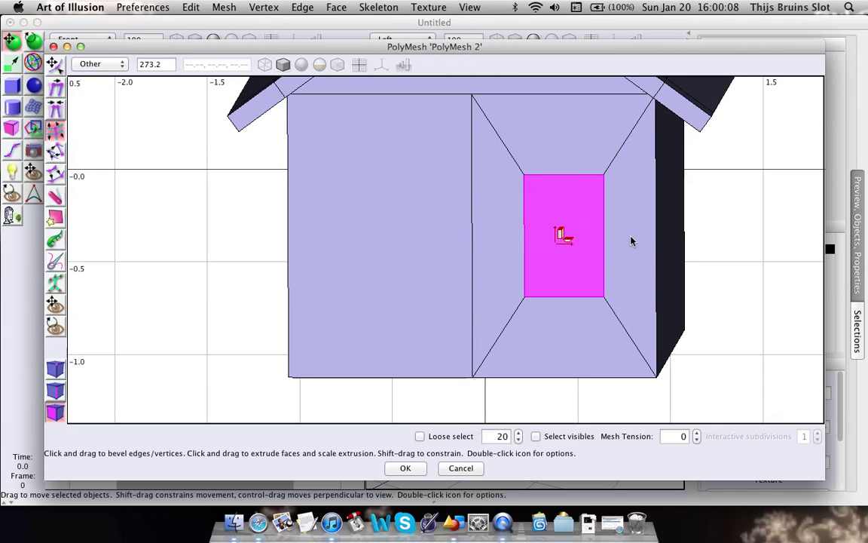
# Reduce the window face's height to make it nearly square and move it up by about 0.08
pyautogui.press('space')
pyautogui.moveTo(631, 239); pyautogui.dragTo(623, 236)
pyautogui.moveTo(573, 177)
pyautogui.mouseDown(button='middle')
pyautogui.moveTo(590, 148)
pyautogui.moveTo(567, 183)
pyautogui.mouseUp(button='middle')
pyautogui.moveTo(566, 179); pyautogui.dragTo(567, 164)
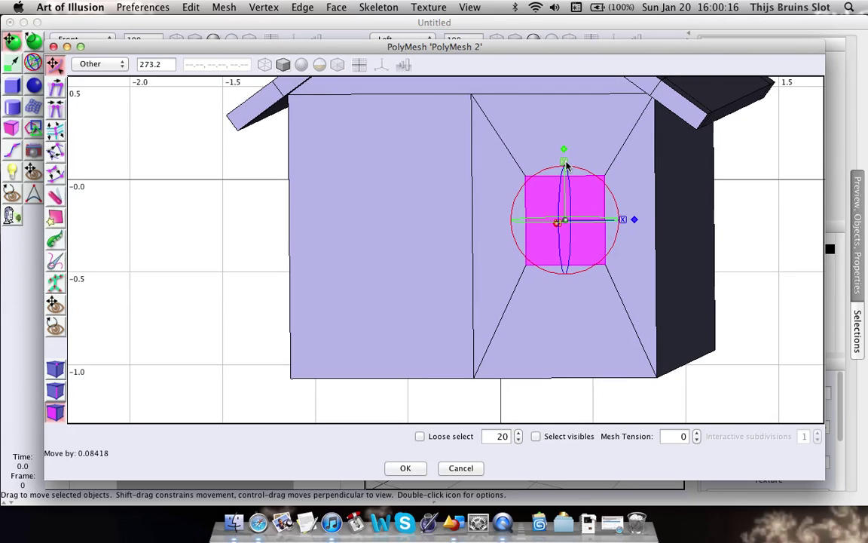
# Inset the window face again to leave a narrow frame, and push the inner face back into the wall
pyautogui.scroll(6, 621, 243)
pyautogui.moveTo(751, 245); pyautogui.dragTo(615, 281, button='right')
pyautogui.scroll(3, 614, 280)
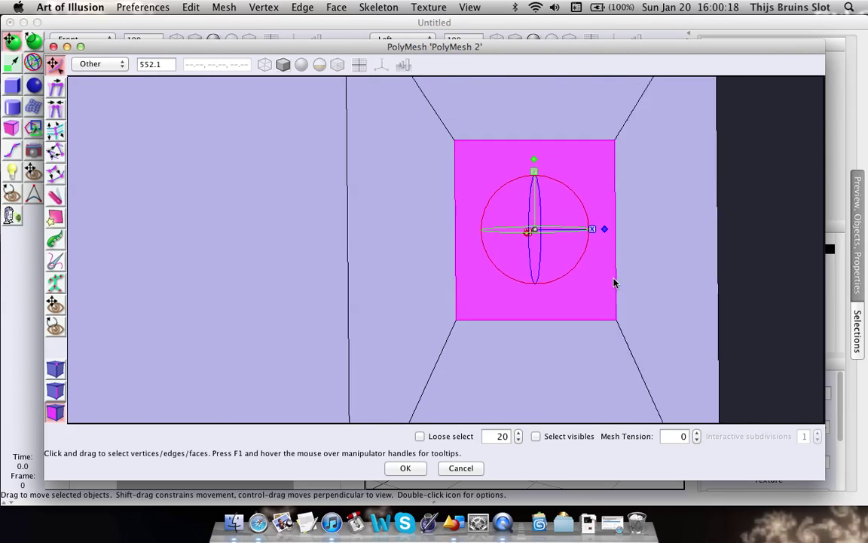
pyautogui.moveTo(614, 280); pyautogui.dragTo(663, 297, button='middle')
pyautogui.scroll(-1, 625, 274)
pyautogui.moveTo(626, 273)
pyautogui.mouseDown(button='right')
pyautogui.moveTo(639, 259)
pyautogui.moveTo(625, 257)
pyautogui.mouseUp(button='right')
pyautogui.press('b')
pyautogui.moveTo(488, 215); pyautogui.dragTo(560, 228)
pyautogui.moveTo(592, 231); pyautogui.dragTo(505, 233, button='middle')
pyautogui.moveTo(488, 213); pyautogui.dragTo(490, 231)
# Select the four frame faces around the window recess, extrude them outward from the wall and clear the selection
pyautogui.moveTo(489, 231); pyautogui.dragTo(465, 194, button='middle')
pyautogui.click(441, 188)
pyautogui.keyDown('shift'); pyautogui.click(464, 124); pyautogui.keyUp('shift')
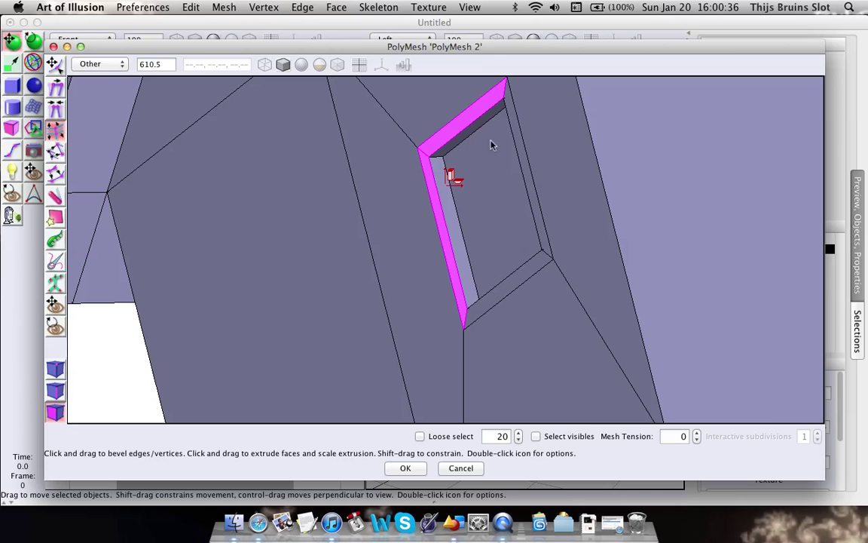
pyautogui.keyDown('shift'); pyautogui.click(523, 150); pyautogui.keyUp('shift')
pyautogui.keyDown('shift'); pyautogui.click(541, 262); pyautogui.keyUp('shift')
pyautogui.moveTo(601, 196); pyautogui.dragTo(481, 200, button='middle')
pyautogui.moveTo(483, 202); pyautogui.dragTo(485, 194)
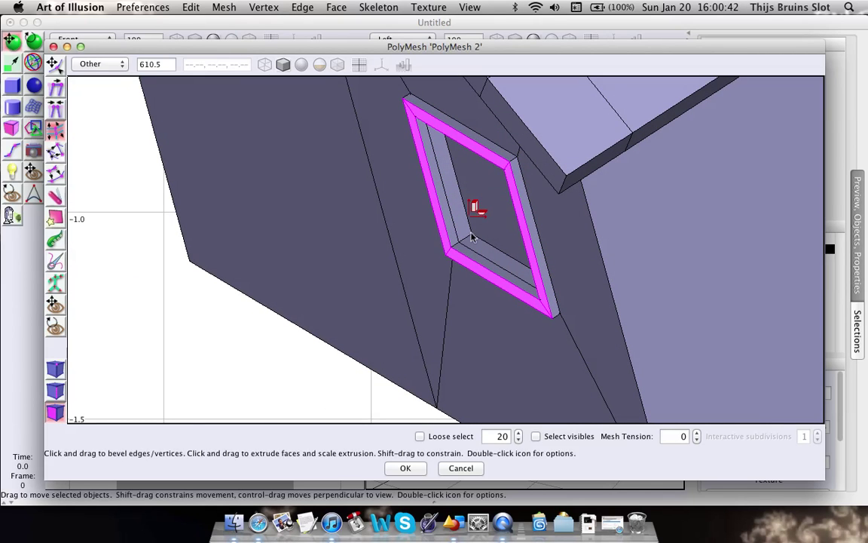
pyautogui.moveTo(469, 236); pyautogui.dragTo(512, 299, button='middle')
pyautogui.press('space')
pyautogui.click(605, 275)
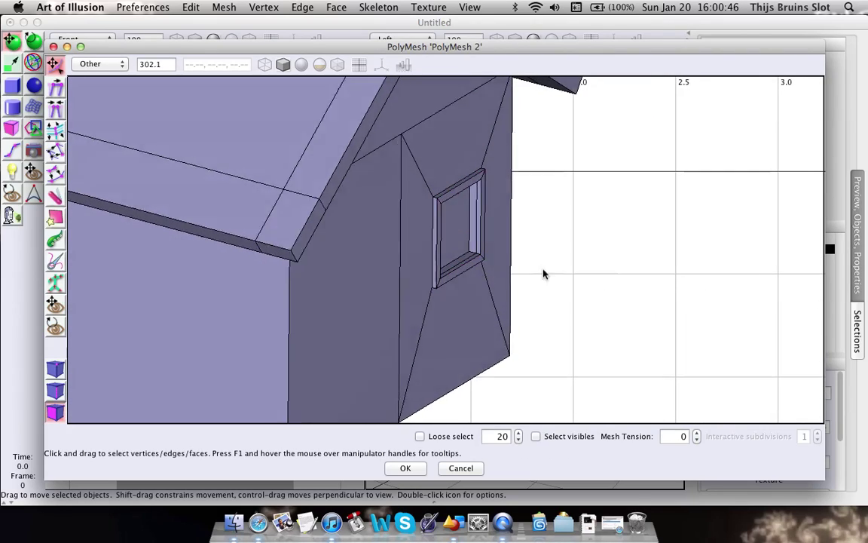
# Select the left half of the front wall, inset it into a smaller door face and activate the manipulator
pyautogui.moveTo(544, 270); pyautogui.dragTo(475, 249, button='middle')
pyautogui.scroll(-4, 476, 253)
pyautogui.moveTo(401, 246); pyautogui.dragTo(542, 189, button='right')
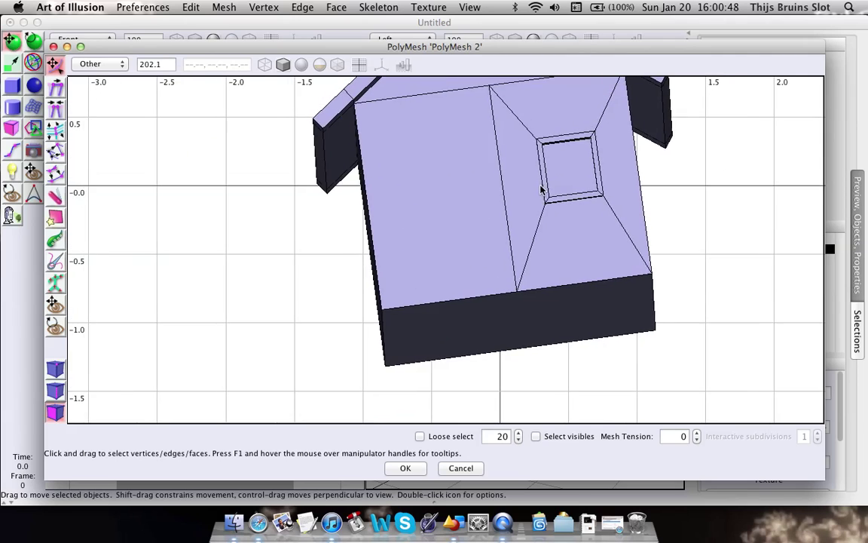
pyautogui.moveTo(542, 190); pyautogui.dragTo(513, 224, button='middle')
pyautogui.click(413, 232)
pyautogui.moveTo(246, 242); pyautogui.dragTo(341, 194, button='middle')
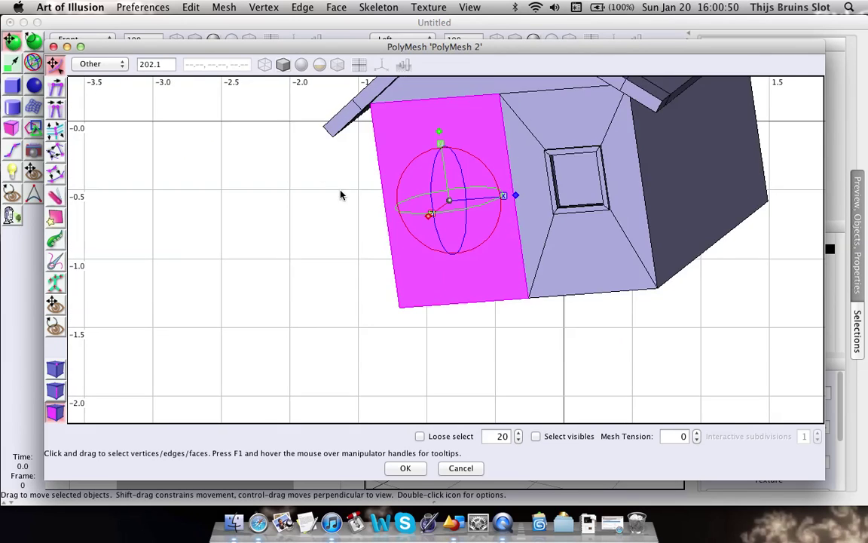
pyautogui.scroll(3, 548, 213)
pyautogui.moveTo(729, 239); pyautogui.dragTo(726, 277, button='right')
pyautogui.press('space')
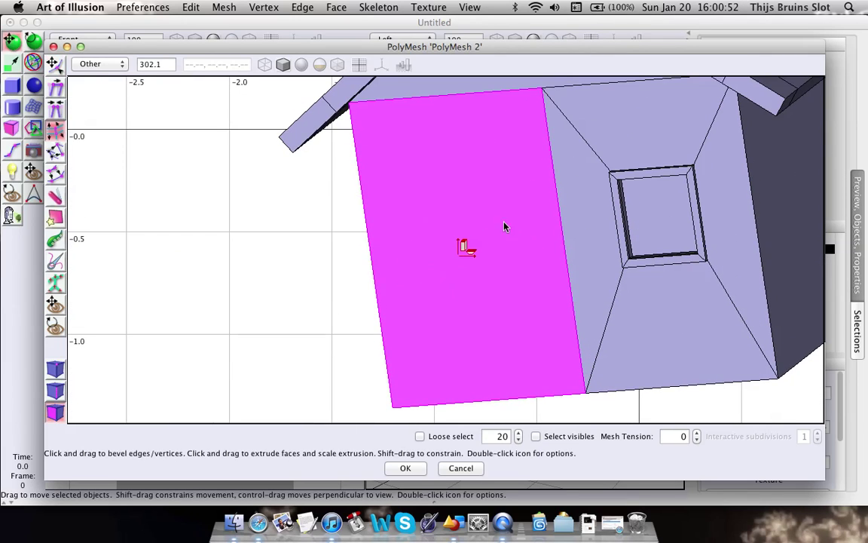
pyautogui.moveTo(462, 254); pyautogui.dragTo(586, 261)
pyautogui.press('space')
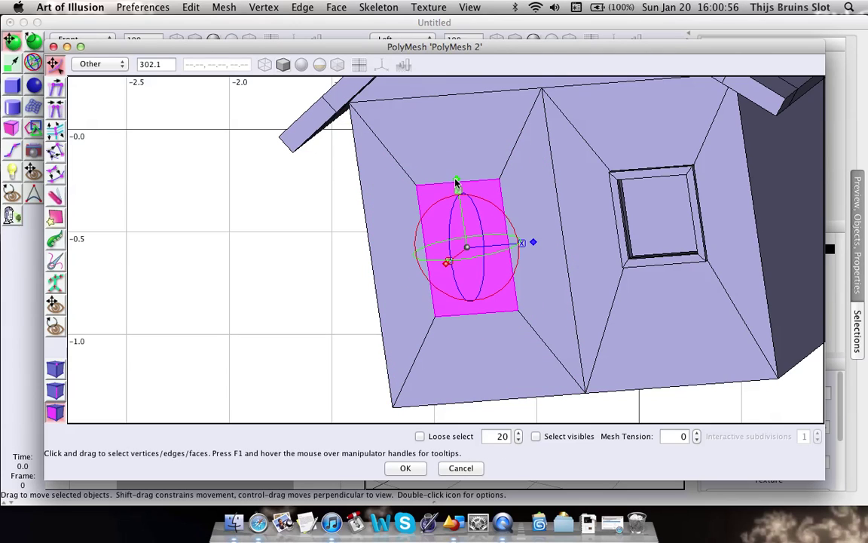
# Reshape the left inset face into a taller, wider door panel ending just above the wall's bottom edge
pyautogui.moveTo(455, 179); pyautogui.dragTo(455, 147)
pyautogui.moveTo(457, 185); pyautogui.dragTo(480, 250)
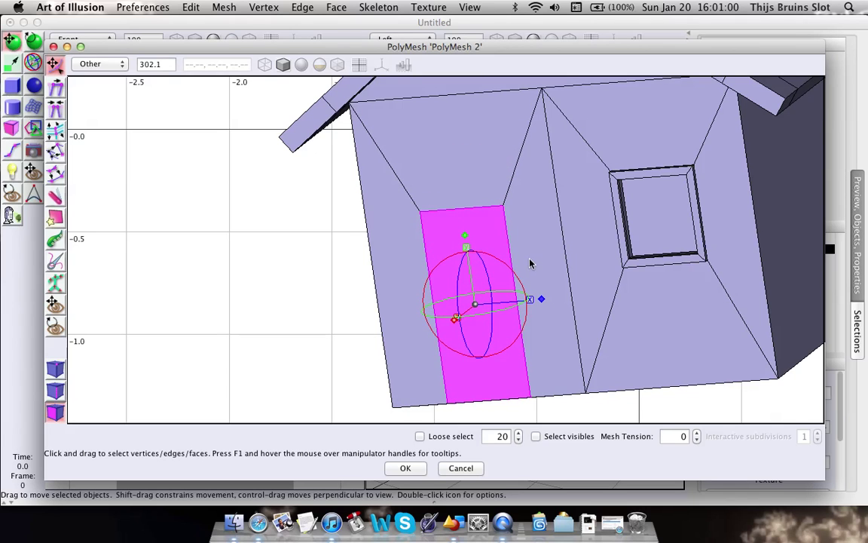
pyautogui.scroll(5, 530, 263)
pyautogui.moveTo(566, 344); pyautogui.dragTo(577, 345)
pyautogui.moveTo(591, 284); pyautogui.dragTo(542, 139, button='right')
pyautogui.moveTo(559, 242); pyautogui.dragTo(590, 211, button='middle')
pyautogui.moveTo(492, 284); pyautogui.dragTo(615, 250, button='right')
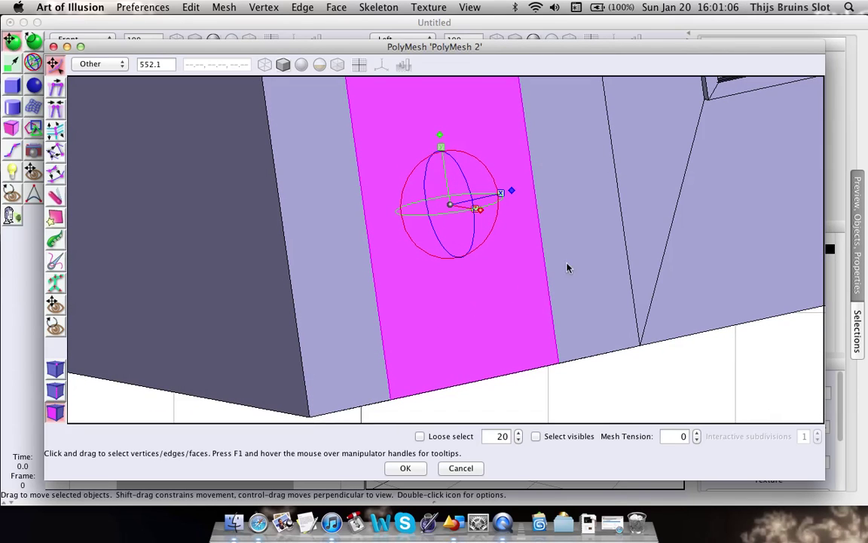
pyautogui.moveTo(441, 149); pyautogui.dragTo(435, 102)
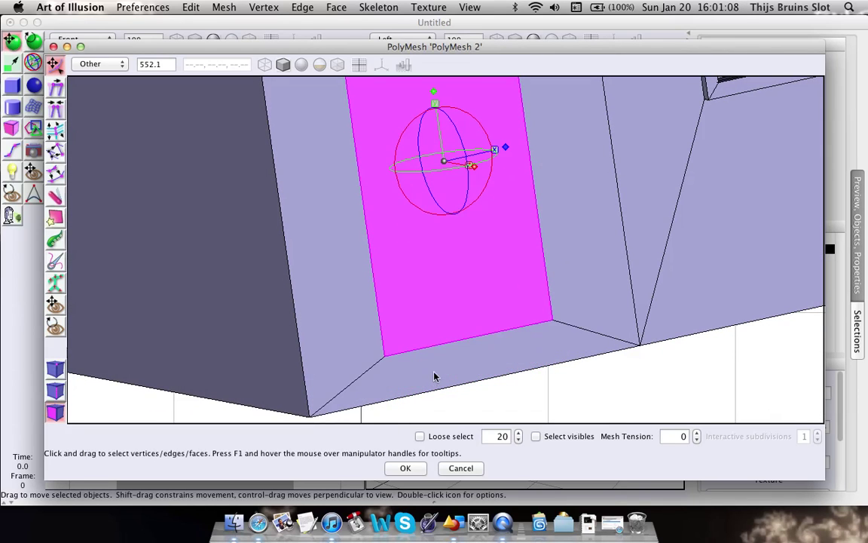
# Move the door panel down until its lower edge lies on the front wall's bottom edge
pyautogui.scroll(-3, 533, 336)
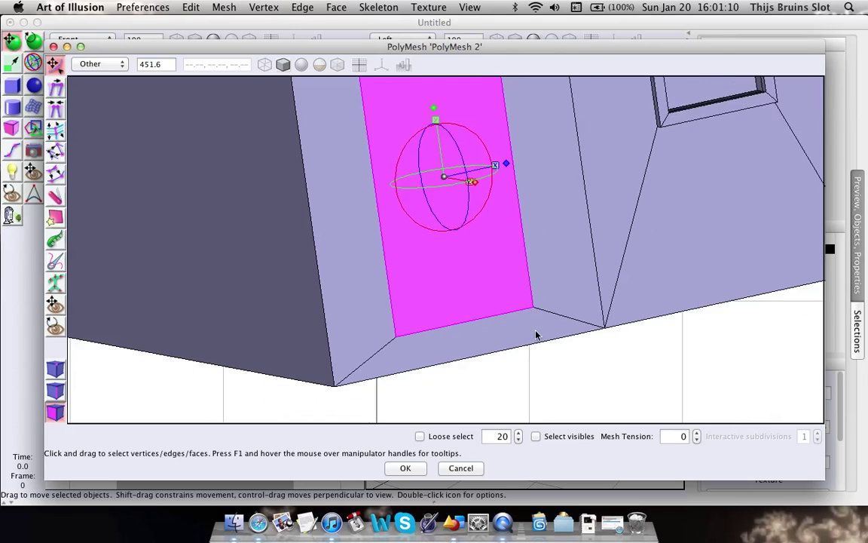
pyautogui.moveTo(434, 129); pyautogui.dragTo(446, 162)
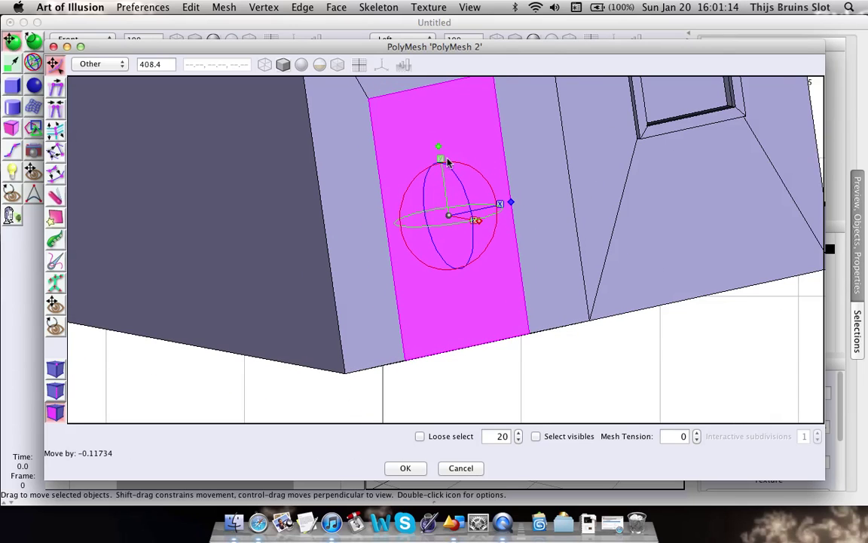
pyautogui.scroll(7, 579, 317)
pyautogui.moveTo(575, 377); pyautogui.dragTo(578, 259, button='right')
pyautogui.moveTo(578, 259)
pyautogui.mouseDown(button='middle')
pyautogui.moveTo(567, 235)
pyautogui.moveTo(579, 266)
pyautogui.moveTo(594, 263)
pyautogui.mouseUp(button='middle')
pyautogui.scroll(1, 567, 234)
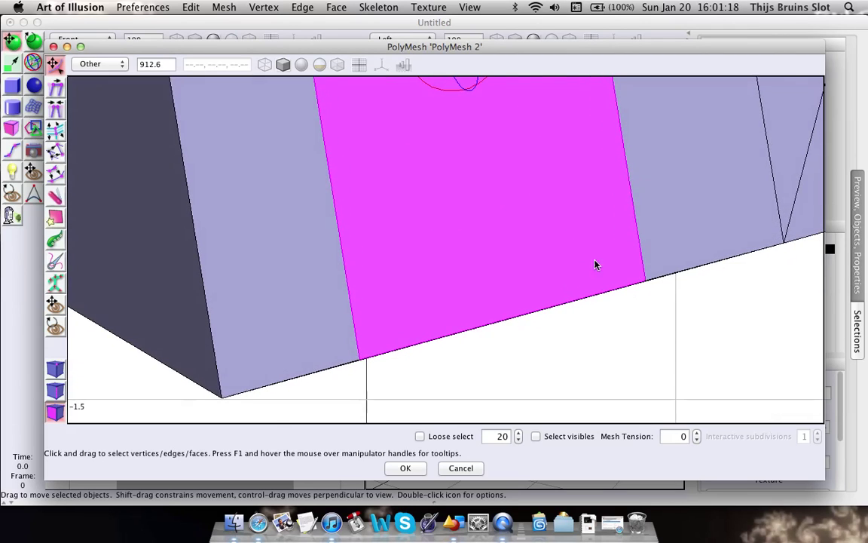
pyautogui.scroll(-8, 628, 208)
pyautogui.moveTo(540, 181); pyautogui.dragTo(562, 275, button='middle')
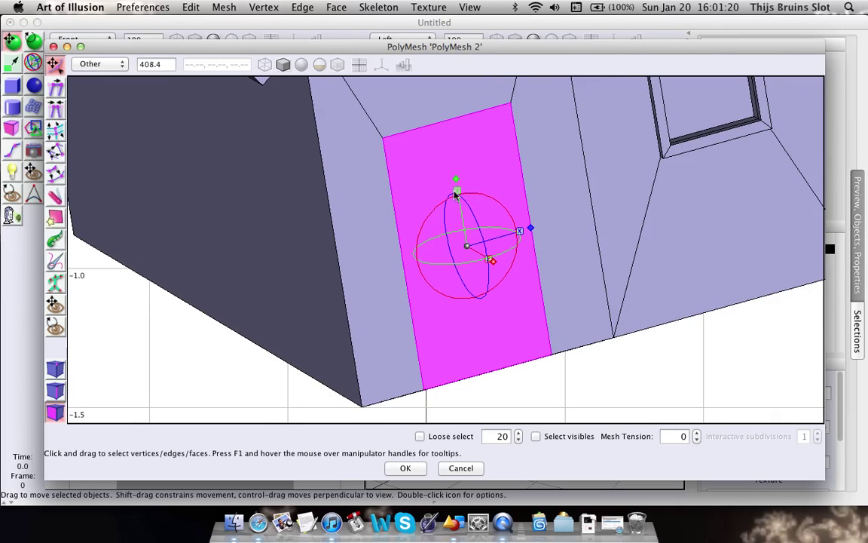
# Raise the door panel slightly so a narrow strip of wall is left beneath it
pyautogui.moveTo(459, 192); pyautogui.dragTo(455, 176)
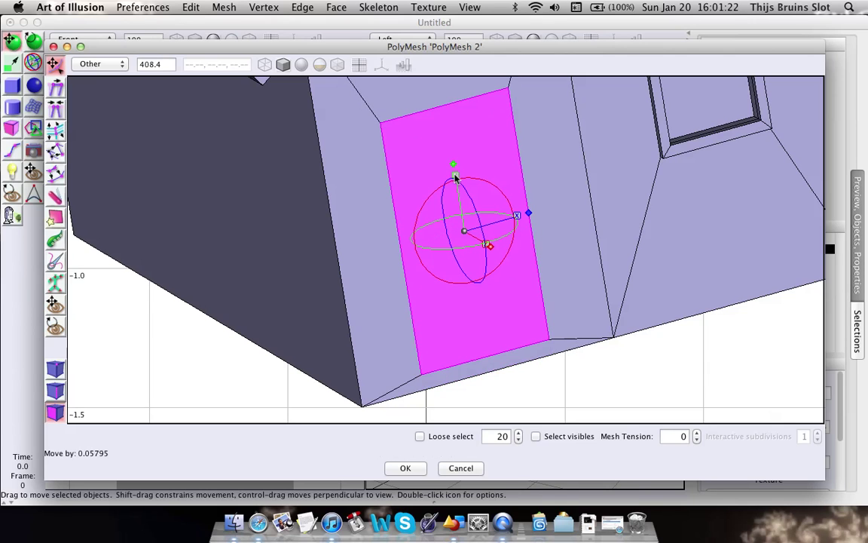
pyautogui.moveTo(574, 311); pyautogui.dragTo(488, 309, button='middle')
pyautogui.scroll(5, 488, 309)
pyautogui.moveTo(613, 334); pyautogui.dragTo(620, 212, button='right')
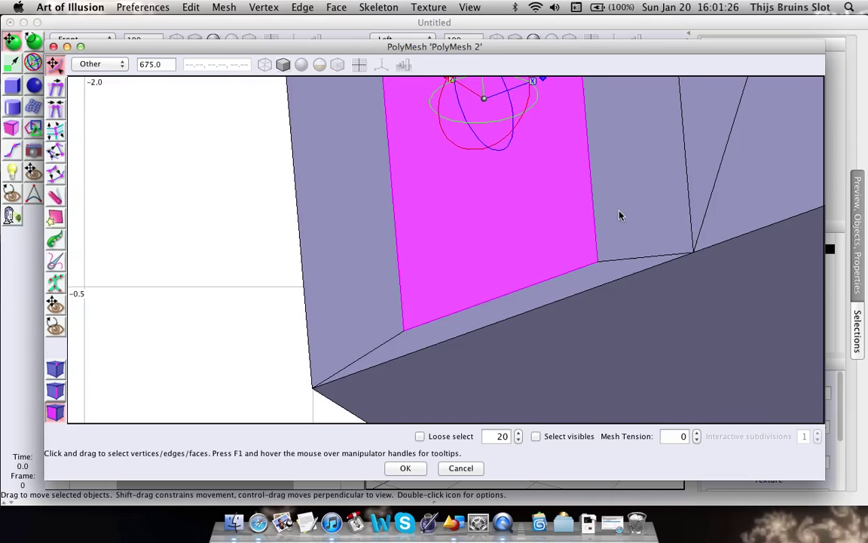
pyautogui.moveTo(620, 212); pyautogui.dragTo(611, 246, button='middle')
pyautogui.scroll(-4, 610, 246)
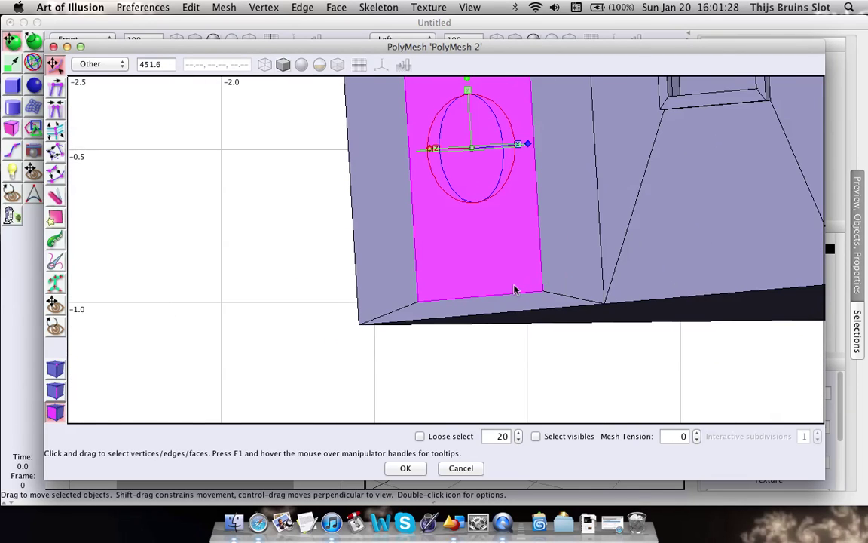
pyautogui.moveTo(570, 154); pyautogui.dragTo(573, 224, button='middle')
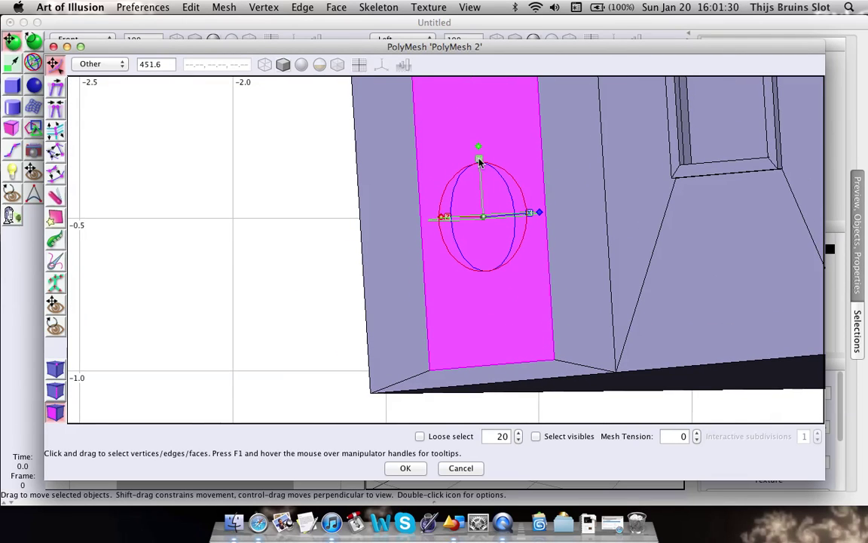
pyautogui.moveTo(479, 160)
pyautogui.mouseDown()
pyautogui.moveTo(487, 178)
pyautogui.moveTo(493, 158)
pyautogui.mouseUp()
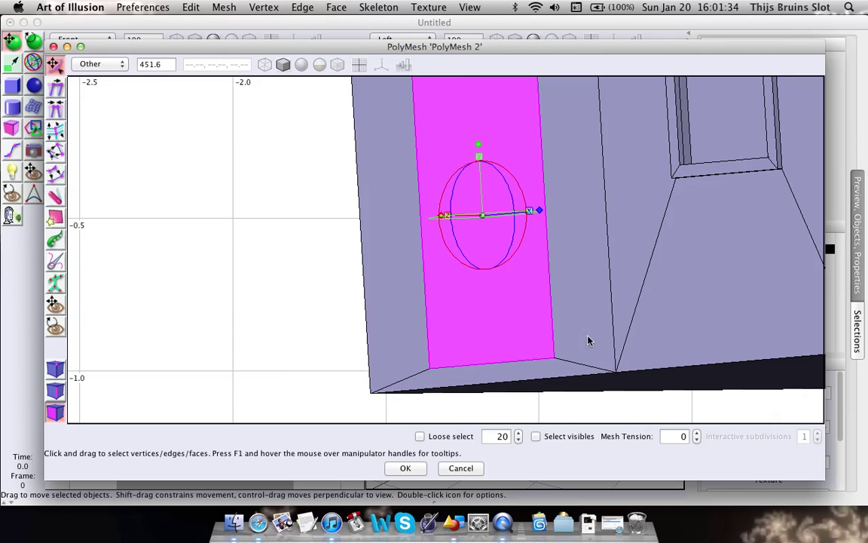
# Examine the strip between the door panel and the wall's bottom edge from several angles
pyautogui.moveTo(588, 336); pyautogui.dragTo(616, 322, button='middle')
pyautogui.scroll(5, 628, 269)
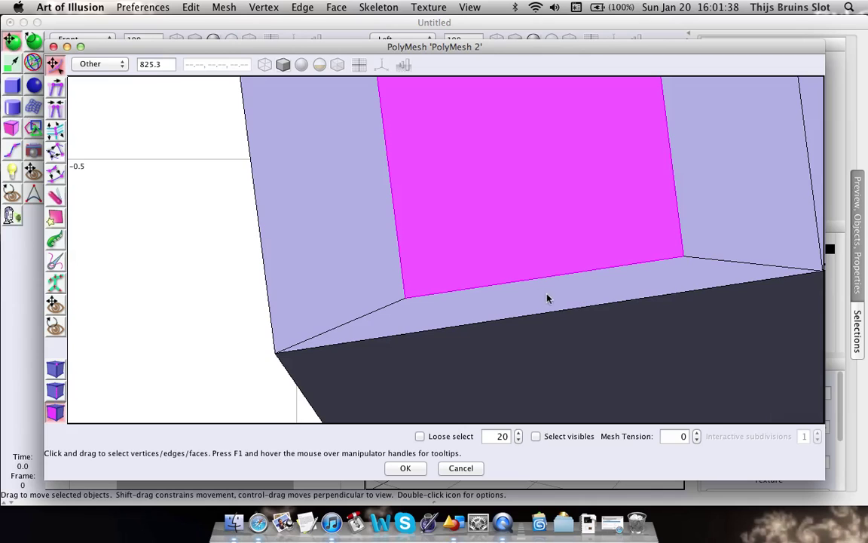
pyautogui.moveTo(548, 299); pyautogui.dragTo(629, 282, button='right')
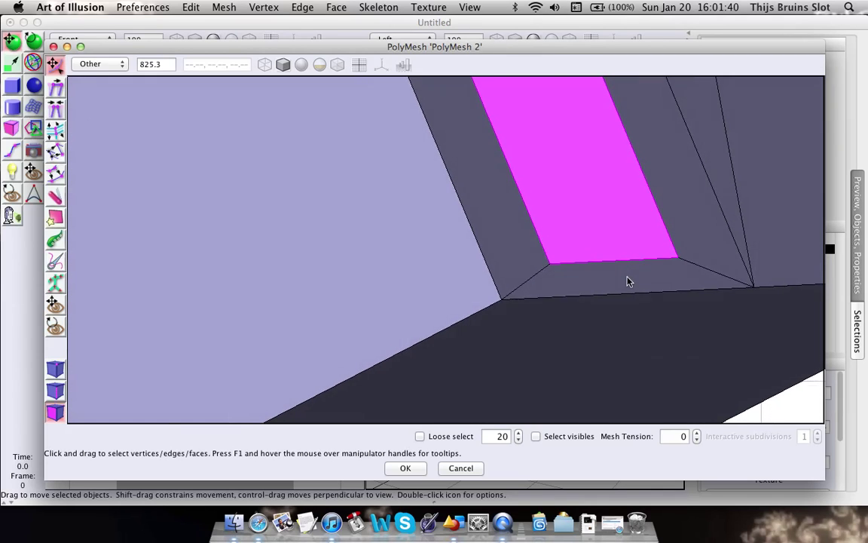
pyautogui.moveTo(630, 281)
pyautogui.mouseDown(button='middle')
pyautogui.moveTo(619, 297)
pyautogui.moveTo(621, 289)
pyautogui.mouseUp(button='middle')
pyautogui.scroll(-3, 668, 247)
pyautogui.moveTo(657, 242); pyautogui.dragTo(531, 231, button='right')
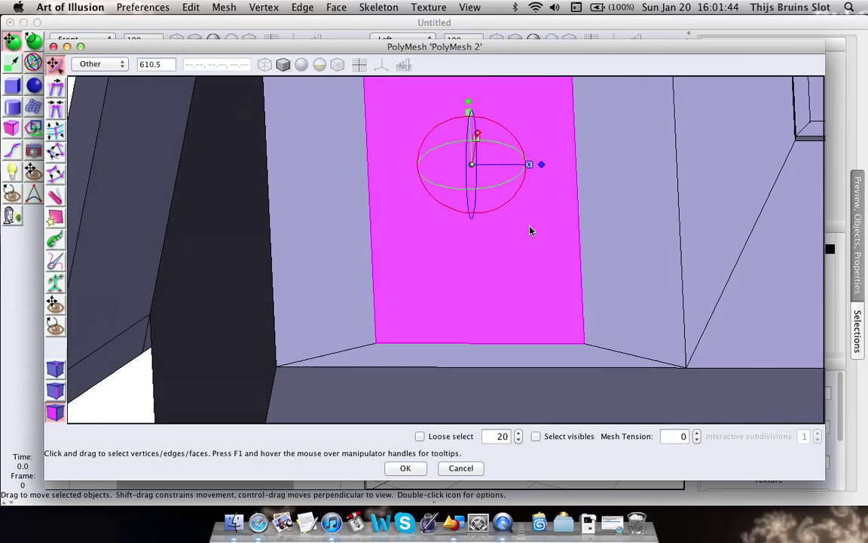
pyautogui.scroll(-3, 530, 231)
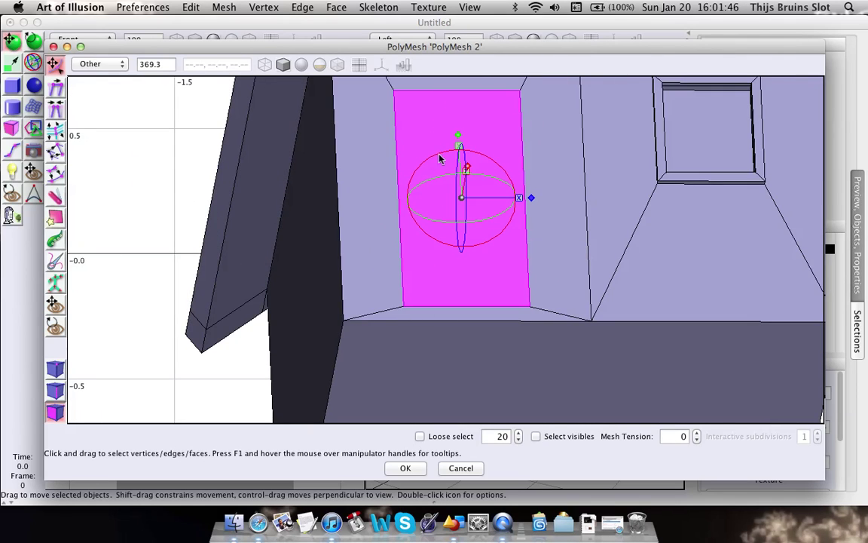
pyautogui.moveTo(441, 158); pyautogui.dragTo(435, 137, button='right')
pyautogui.moveTo(451, 145); pyautogui.dragTo(458, 148)
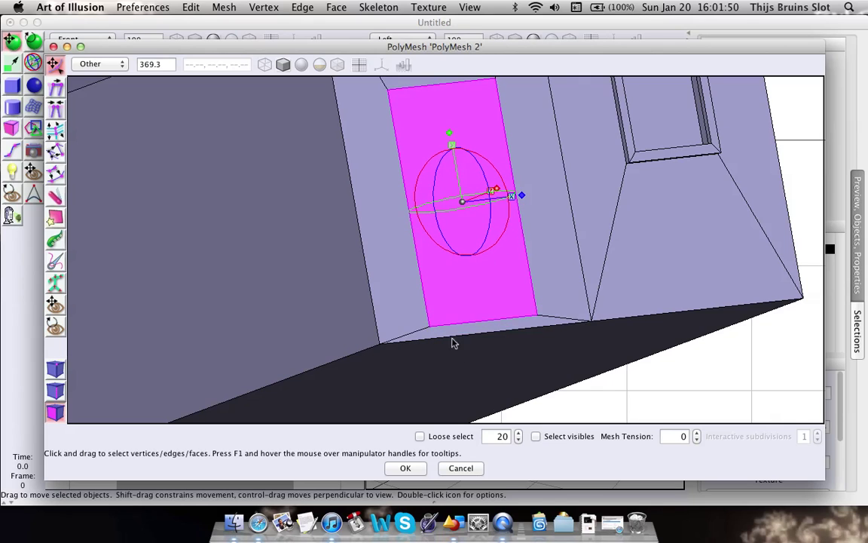
# Undo the door panel moves, its reshaping and its inset, back to the plain left half of the front wall
pyautogui.moveTo(534, 242); pyautogui.dragTo(510, 251, button='middle')
pyautogui.press('super+z')
pyautogui.press('super+z')
pyautogui.press('super+z')
pyautogui.press('super+z')
pyautogui.press('super+z')
pyautogui.press('super+z')
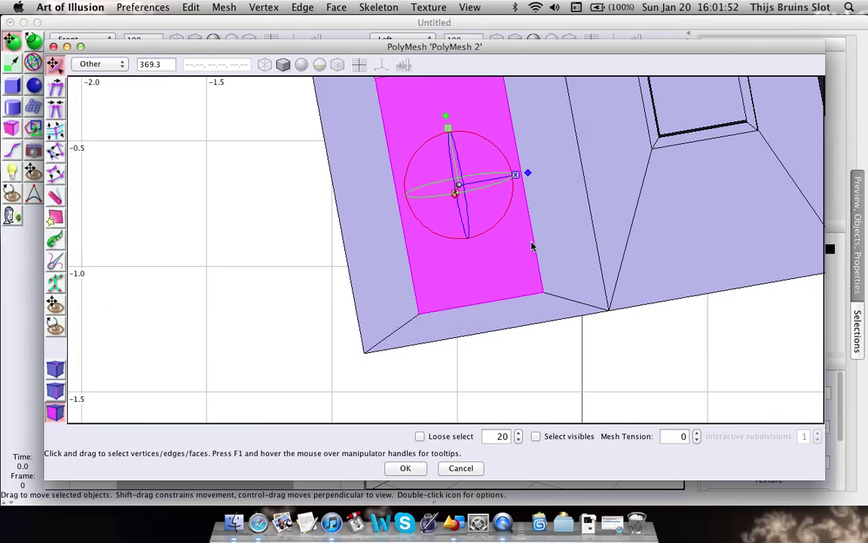
pyautogui.press('super+z')
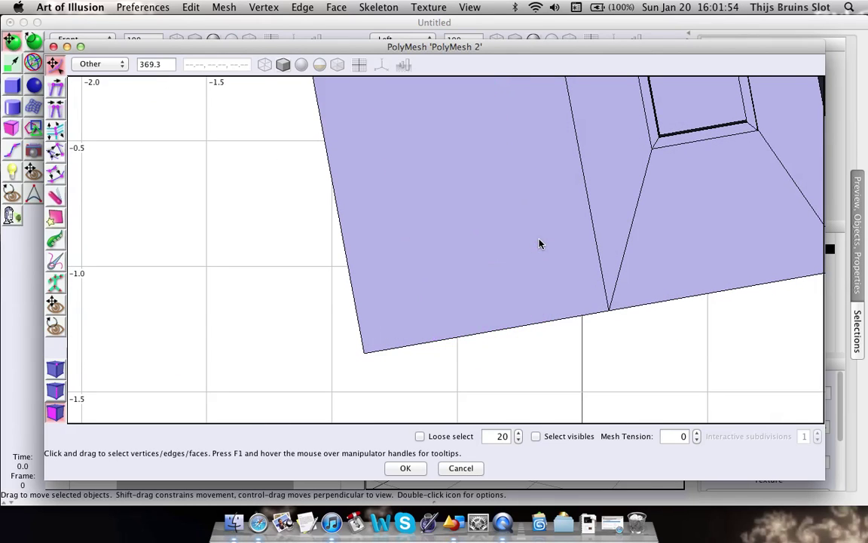
# Select the upper and lower edges of the front wall's left half and divide each into 3 segments
pyautogui.moveTo(544, 230); pyautogui.dragTo(539, 306, button='right')
pyautogui.scroll(-7, 540, 272)
pyautogui.moveTo(524, 264); pyautogui.dragTo(556, 230, button='right')
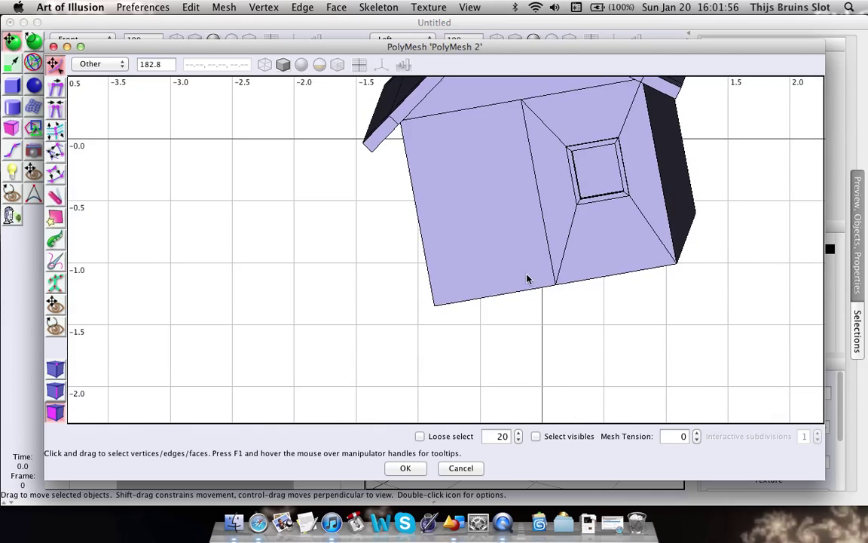
pyautogui.scroll(7, 518, 287)
pyautogui.press('e')
pyautogui.scroll(-5, 518, 287)
pyautogui.moveTo(520, 313); pyautogui.dragTo(556, 333, button='right')
pyautogui.click(554, 332)
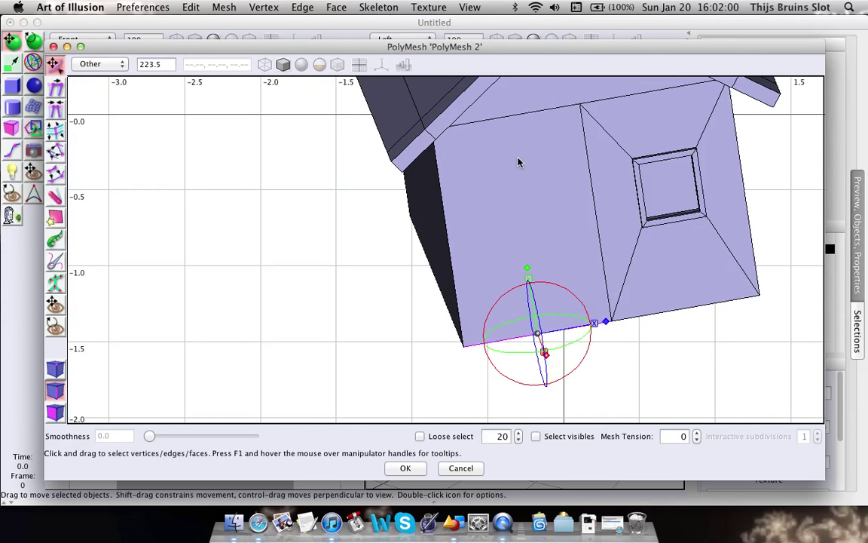
pyautogui.keyDown('shift'); pyautogui.click(530, 113); pyautogui.keyUp('shift')
pyautogui.rightClick(255, 205)
pyautogui.moveTo(306, 228)
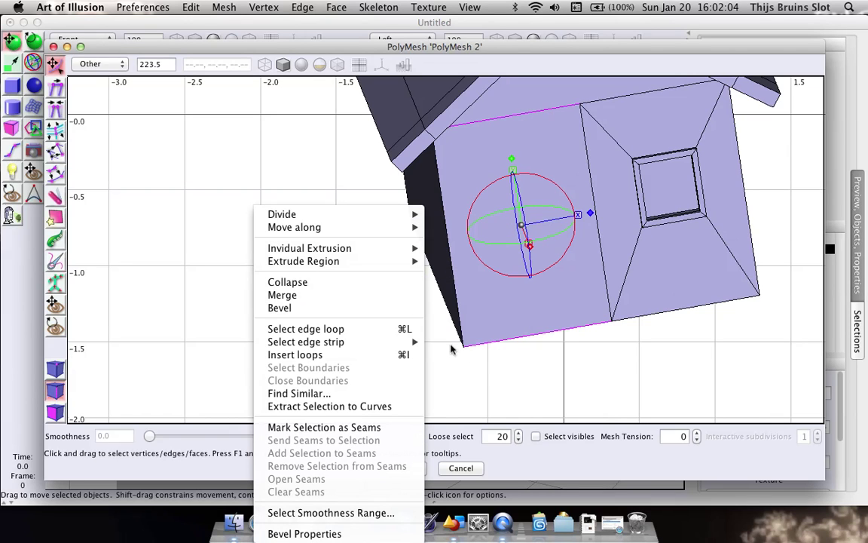
pyautogui.click(507, 361)
pyautogui.moveTo(517, 369)
pyautogui.mouseDown(button='right')
pyautogui.moveTo(531, 343)
pyautogui.moveTo(518, 362)
pyautogui.mouseUp(button='right')
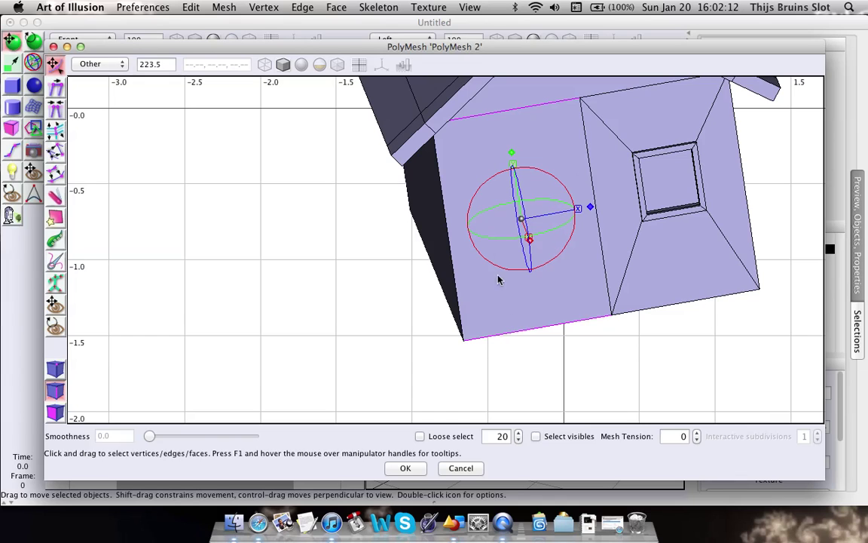
pyautogui.rightClick(316, 248)
pyautogui.moveTo(463, 214)
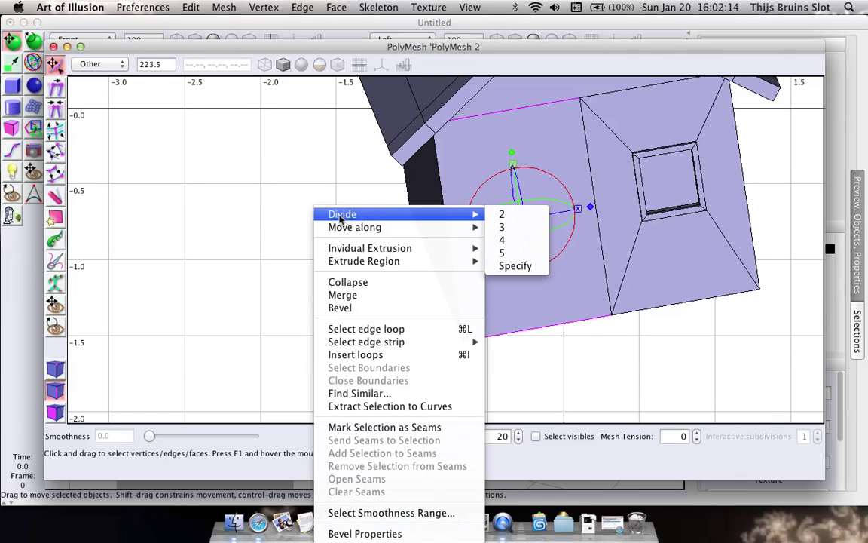
pyautogui.click(512, 233)
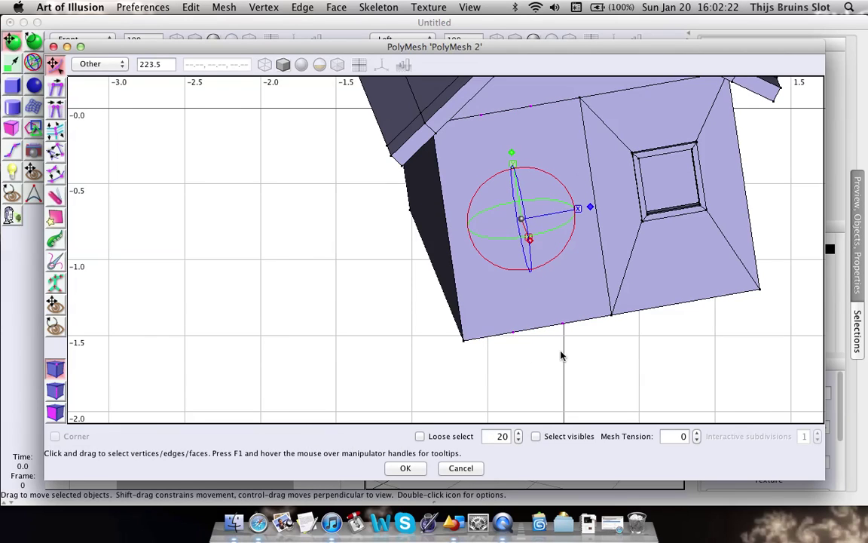
# Connect the division points with two vertical edges, spread these edges farther apart and clear the selection
pyautogui.moveTo(563, 354); pyautogui.dragTo(511, 372, button='middle')
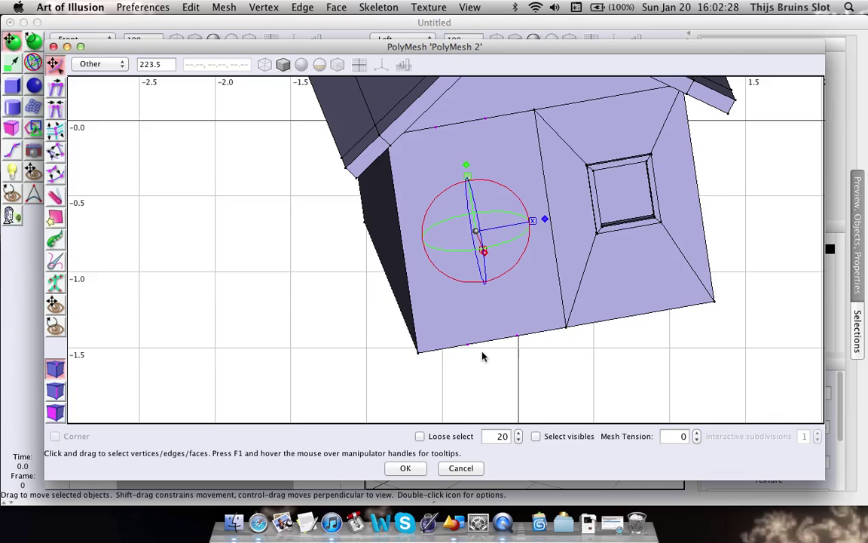
pyautogui.press('super+j')
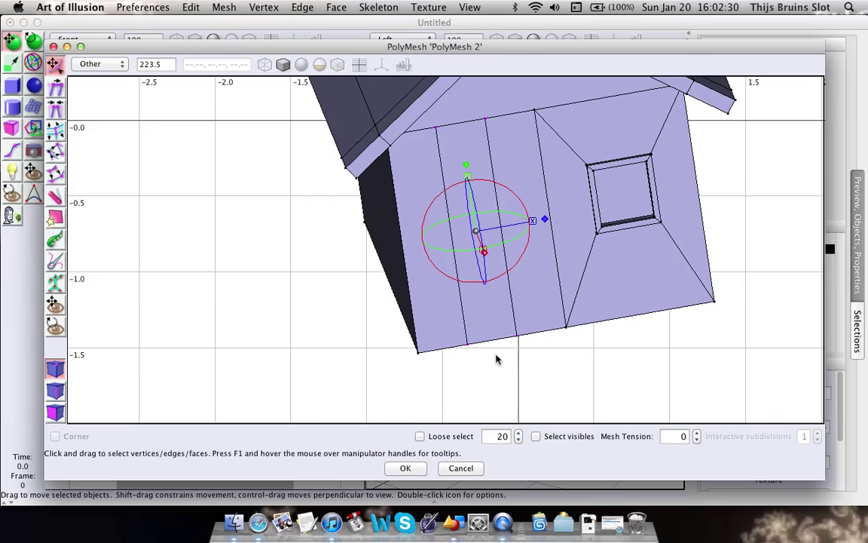
pyautogui.moveTo(546, 219); pyautogui.dragTo(578, 218)
pyautogui.scroll(2, 537, 291)
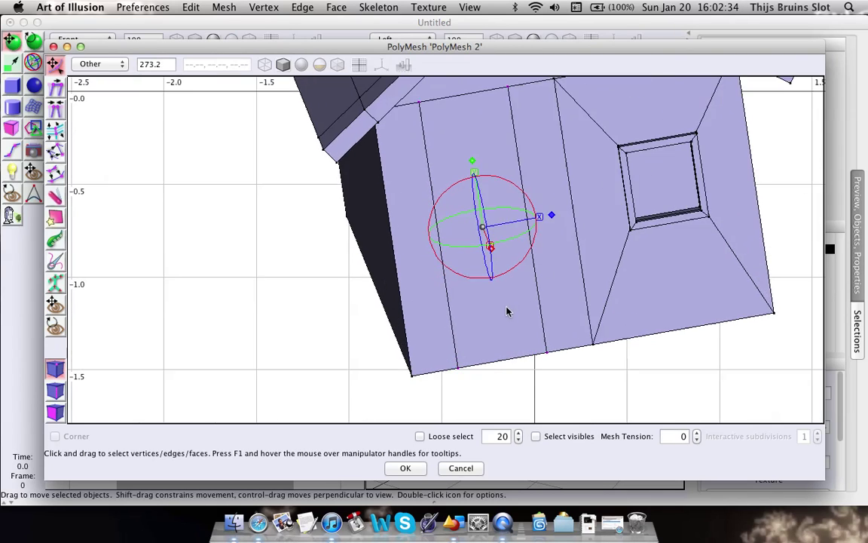
pyautogui.moveTo(508, 307); pyautogui.dragTo(511, 254, button='middle')
pyautogui.moveTo(551, 221); pyautogui.dragTo(551, 219)
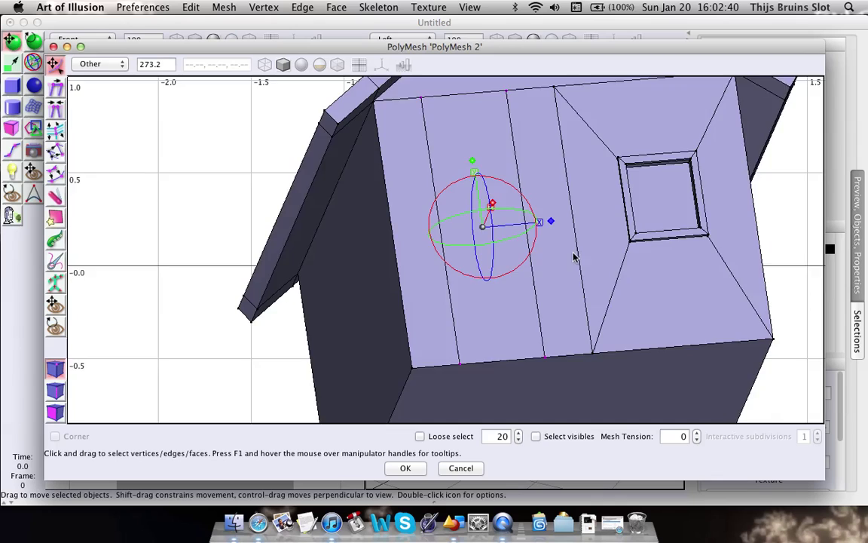
pyautogui.moveTo(573, 253); pyautogui.dragTo(499, 298, button='middle')
pyautogui.click(334, 303)
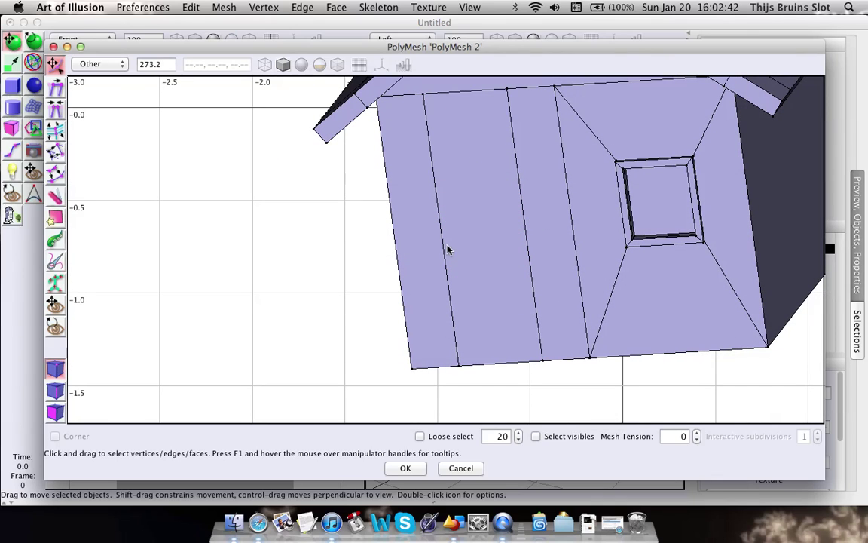
# Select the two new vertical edges in the wall's left half and divide each into 2 segments
pyautogui.press('e')
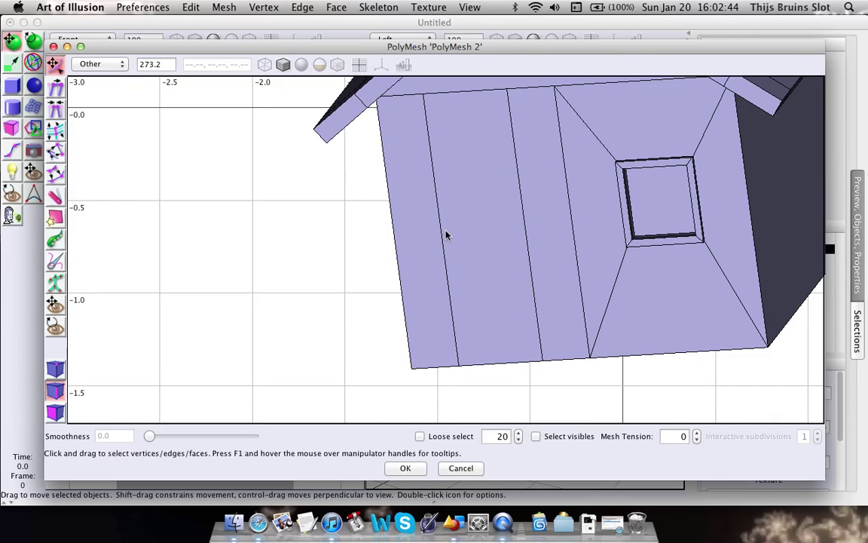
pyautogui.click(442, 234)
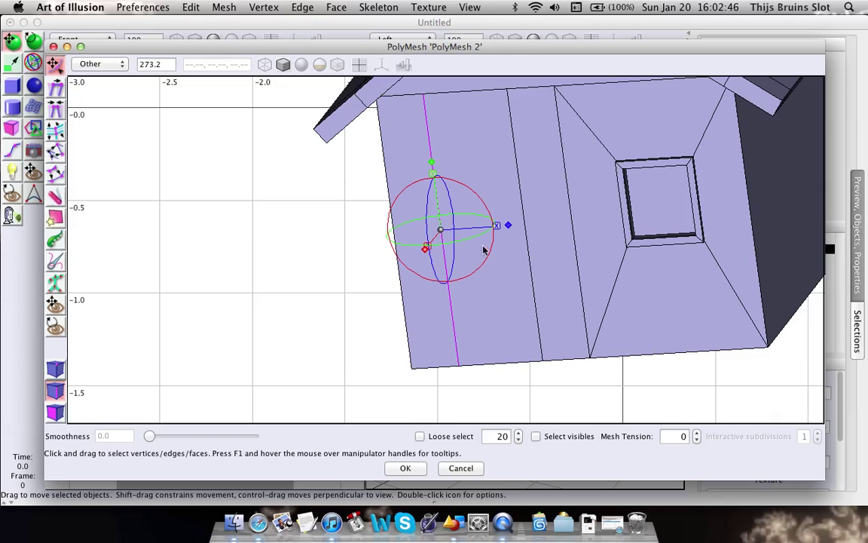
pyautogui.keyDown('shift'); pyautogui.click(529, 263); pyautogui.keyUp('shift')
pyautogui.rightClick(518, 207)
pyautogui.moveTo(617, 214)
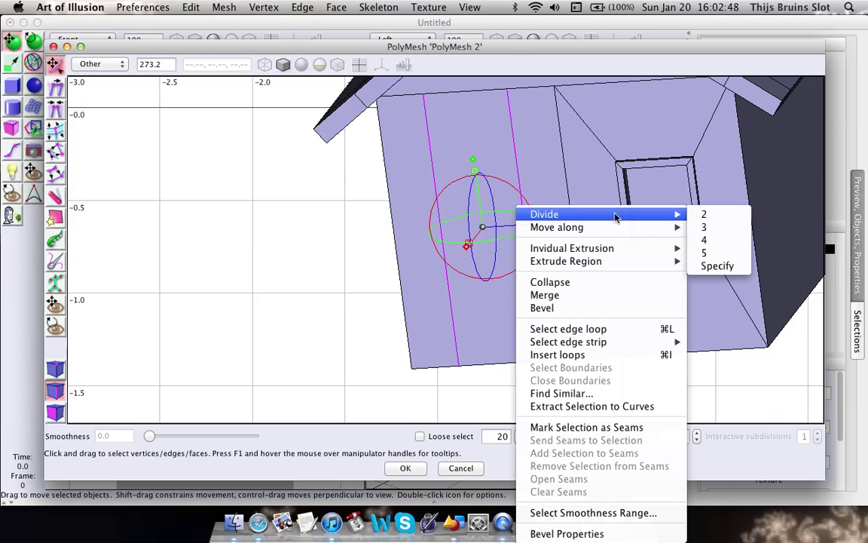
pyautogui.click(709, 216)
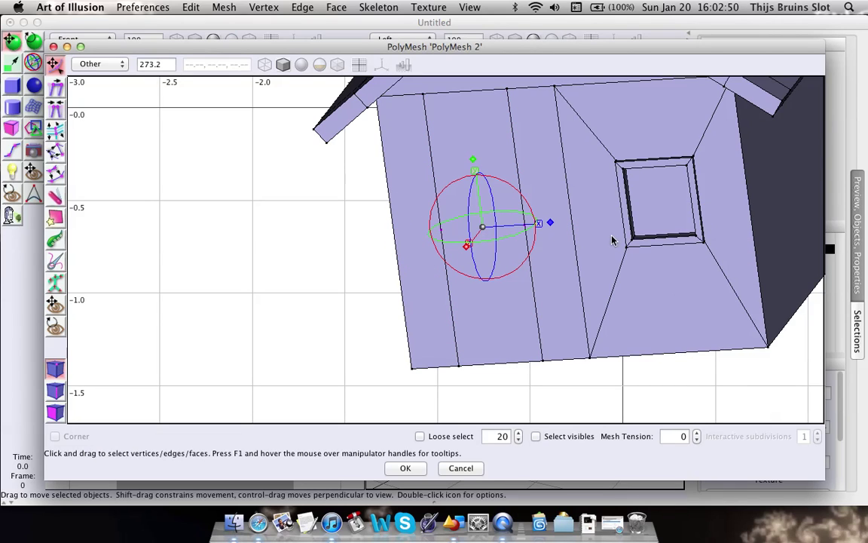
# Connect the two midpoints with a horizontal edge, raise it to door height and clear the selection in face mode
pyautogui.moveTo(524, 214); pyautogui.dragTo(545, 190, button='middle')
pyautogui.moveTo(476, 172); pyautogui.dragTo(479, 106)
pyautogui.moveTo(573, 249); pyautogui.dragTo(576, 273, button='middle')
pyautogui.press('f')
pyautogui.click(279, 279)
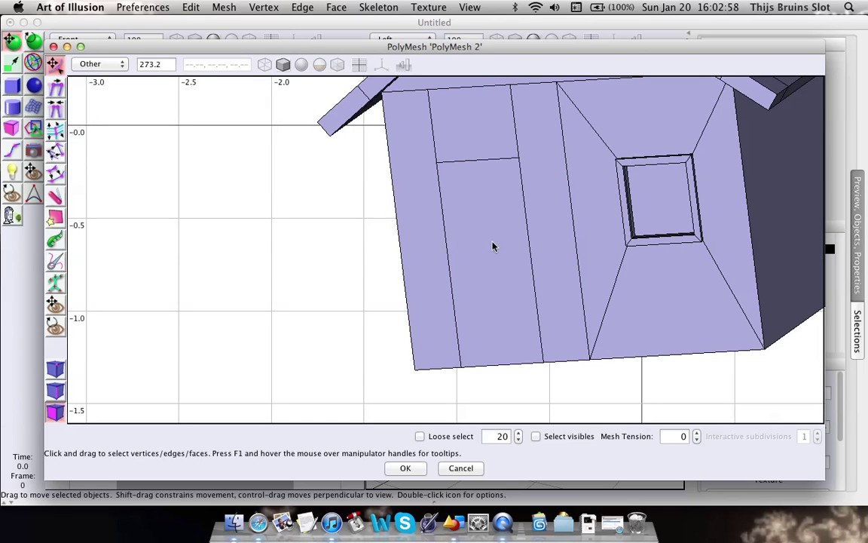
# Select the door face and the face above it, and widen both horizontally
pyautogui.click(498, 245)
pyautogui.keyDown('shift'); pyautogui.click(487, 149); pyautogui.keyUp('shift')
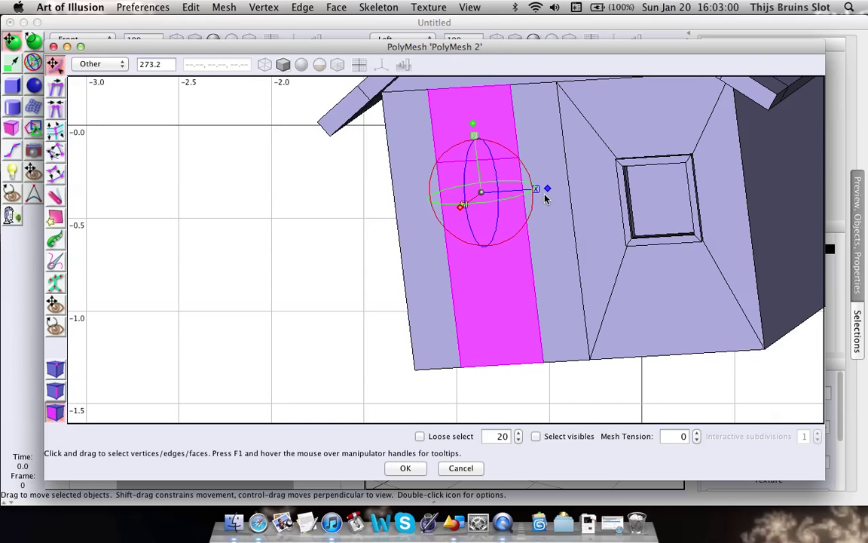
pyautogui.moveTo(550, 188); pyautogui.dragTo(592, 192)
pyautogui.moveTo(598, 278); pyautogui.dragTo(621, 266, button='middle')
pyautogui.scroll(2, 523, 273)
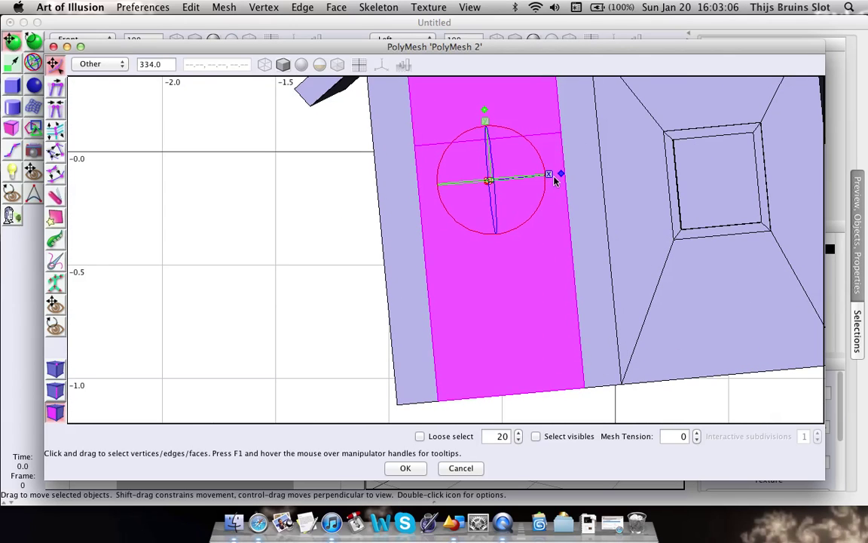
pyautogui.scroll(-5, 590, 215)
pyautogui.scroll(5, 590, 214)
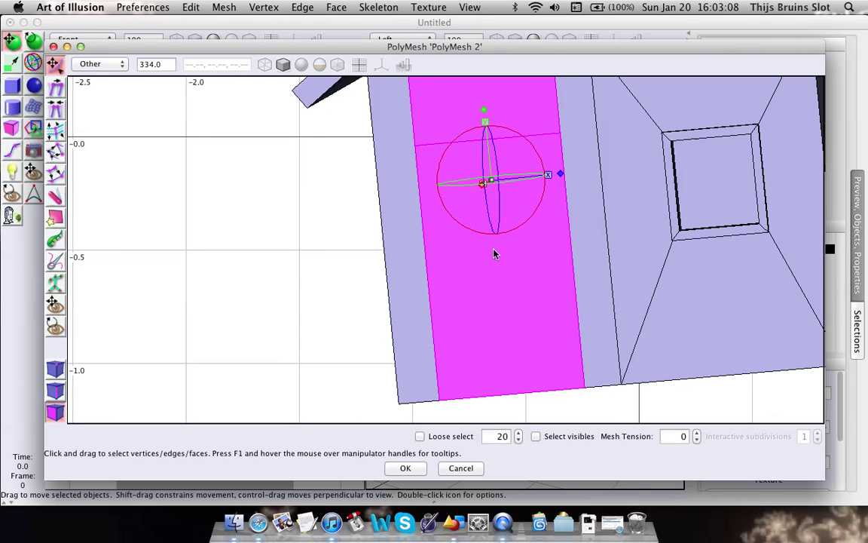
# Select only the door face below the horizontal edge and extrude it inward to recess it into the wall
pyautogui.click(373, 260)
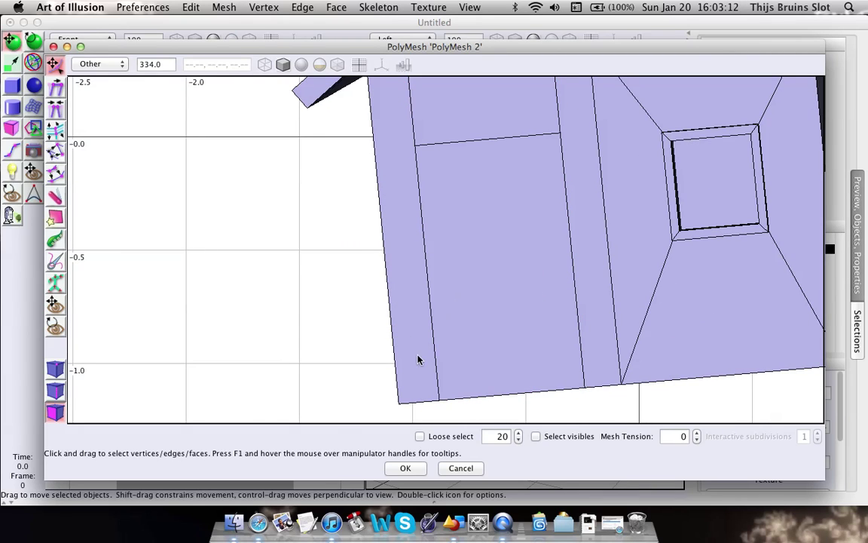
pyautogui.click(476, 202)
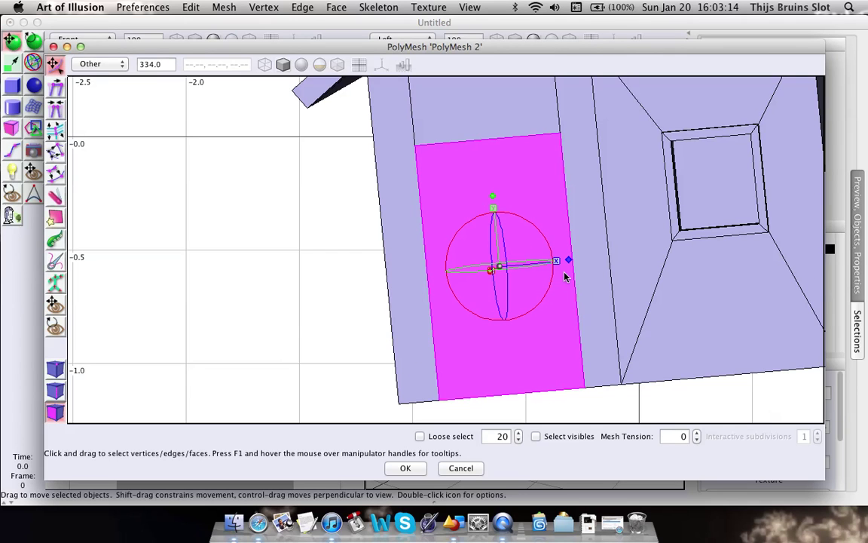
pyautogui.moveTo(593, 204); pyautogui.dragTo(599, 233, button='middle')
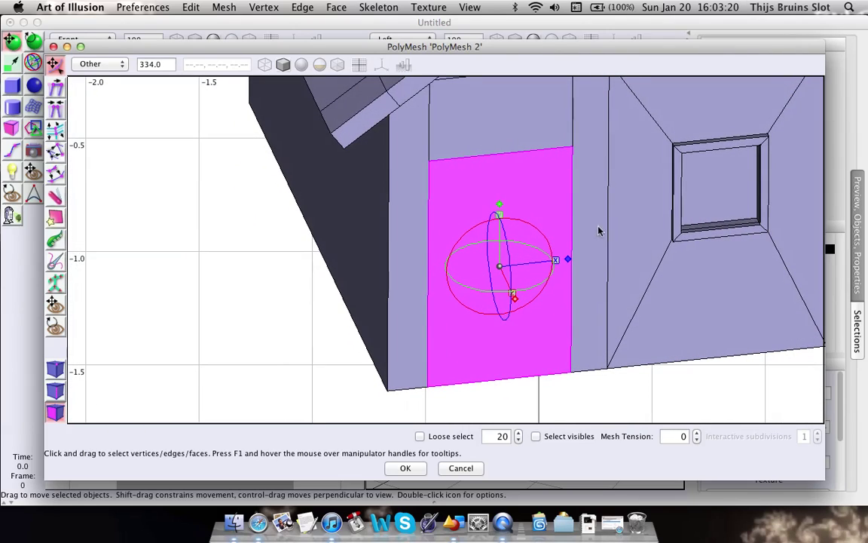
pyautogui.press('b')
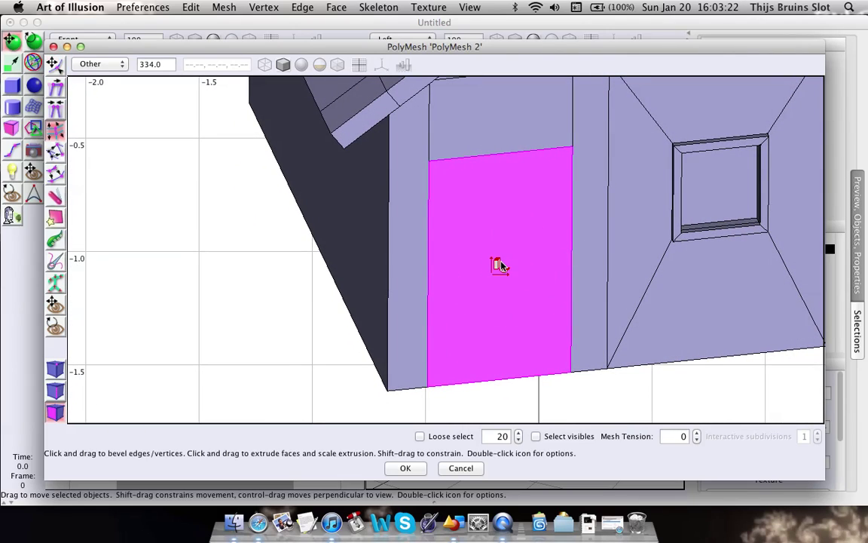
pyautogui.moveTo(502, 266); pyautogui.dragTo(499, 284)
pyautogui.moveTo(566, 269); pyautogui.dragTo(601, 168, button='middle')
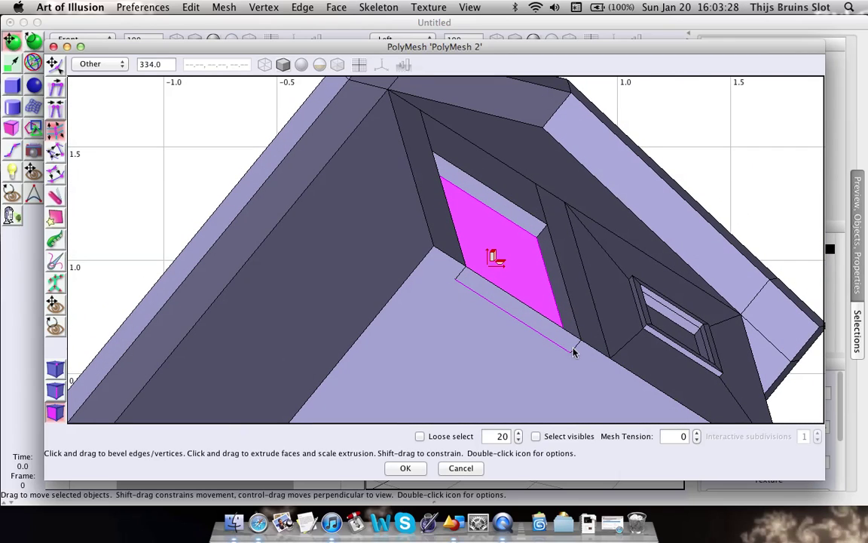
pyautogui.moveTo(519, 260); pyautogui.dragTo(539, 350, button='middle')
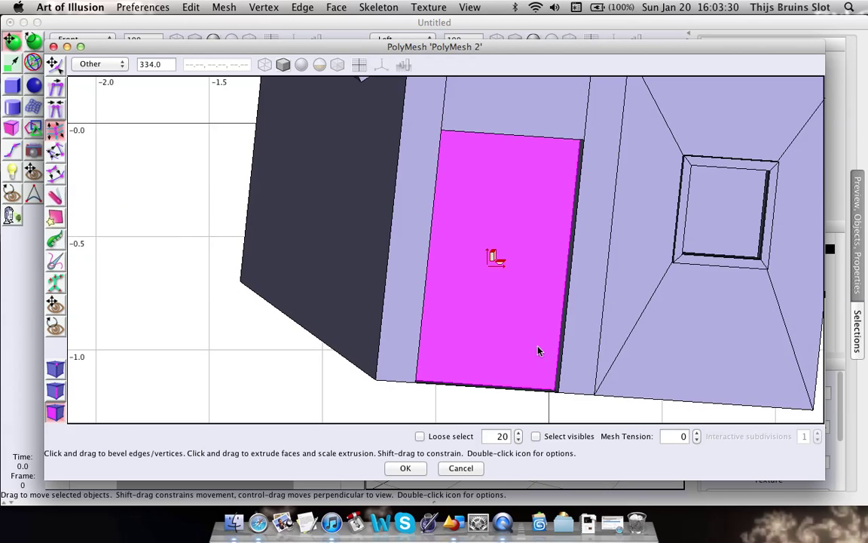
# In edge mode, raise the inner bottom edge of the door recess by about 0.05 and clear the selection
pyautogui.moveTo(498, 371); pyautogui.dragTo(539, 247, button='right')
pyautogui.scroll(11, 539, 246)
pyautogui.moveTo(539, 247); pyautogui.dragTo(454, 217, button='middle')
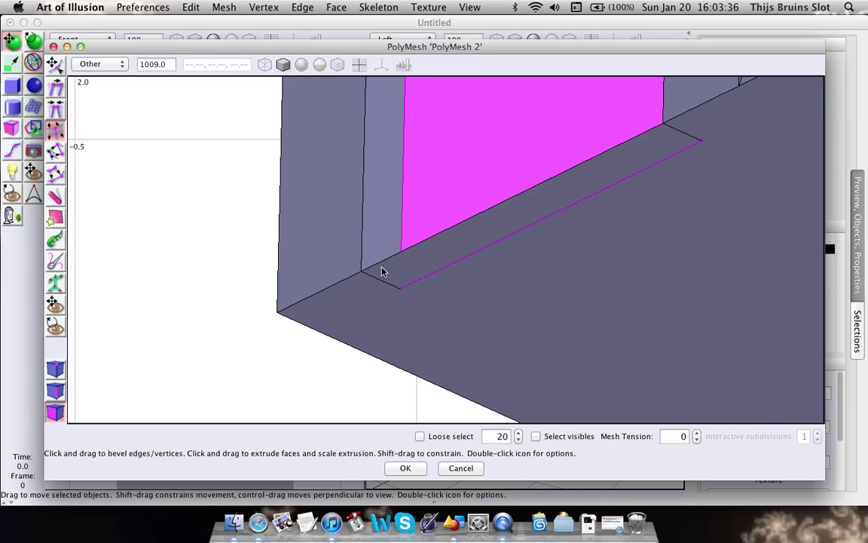
pyautogui.moveTo(572, 187); pyautogui.dragTo(586, 215, button='middle')
pyautogui.press('e')
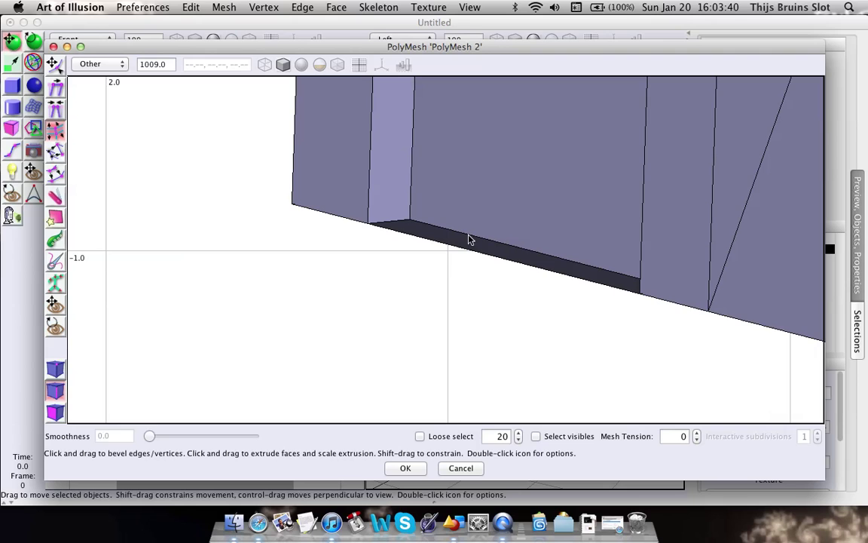
pyautogui.click(468, 235)
pyautogui.press('space')
pyautogui.moveTo(503, 219)
pyautogui.mouseDown(button='middle')
pyautogui.moveTo(508, 195)
pyautogui.moveTo(504, 212)
pyautogui.mouseUp(button='middle')
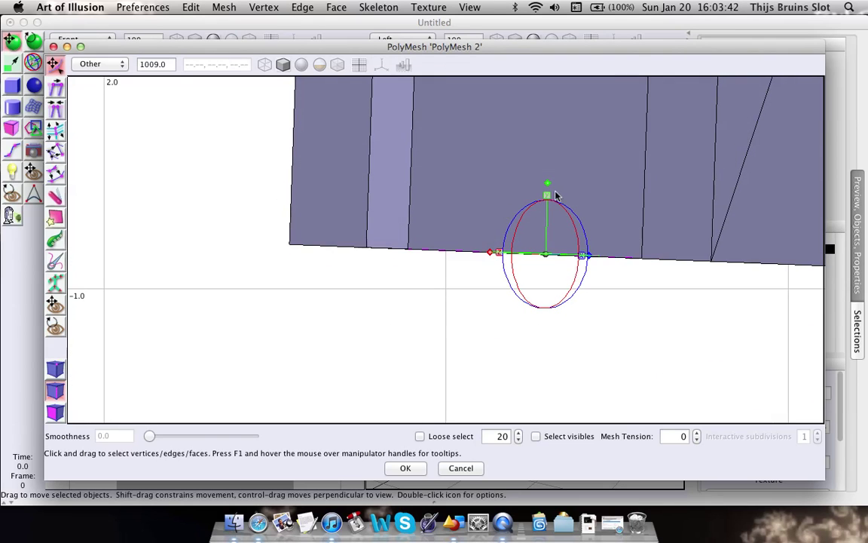
pyautogui.moveTo(555, 195); pyautogui.dragTo(564, 170, button='middle')
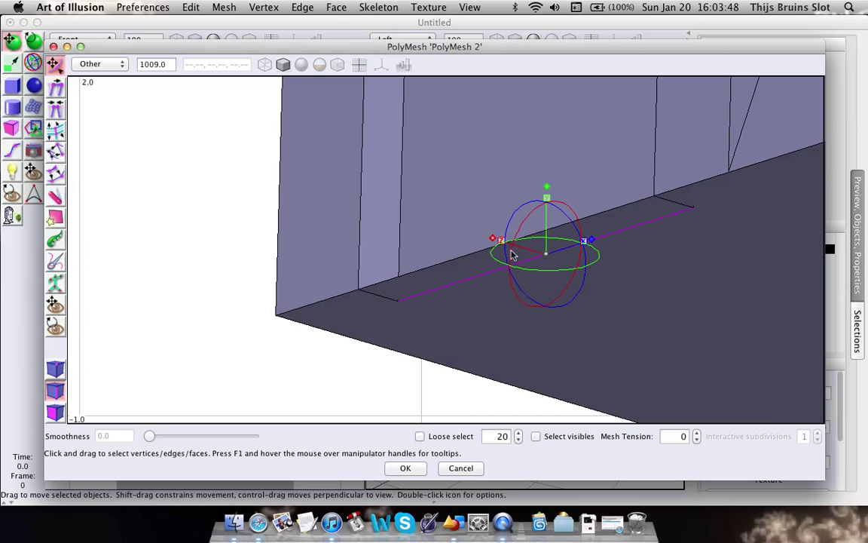
pyautogui.moveTo(419, 274); pyautogui.dragTo(504, 198, button='middle')
pyautogui.moveTo(546, 195); pyautogui.dragTo(541, 161)
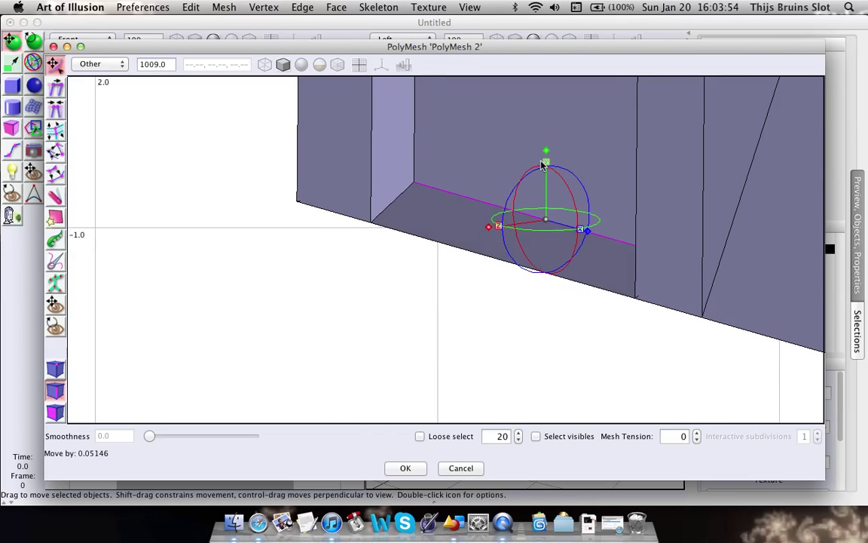
pyautogui.moveTo(494, 220); pyautogui.dragTo(526, 241, button='middle')
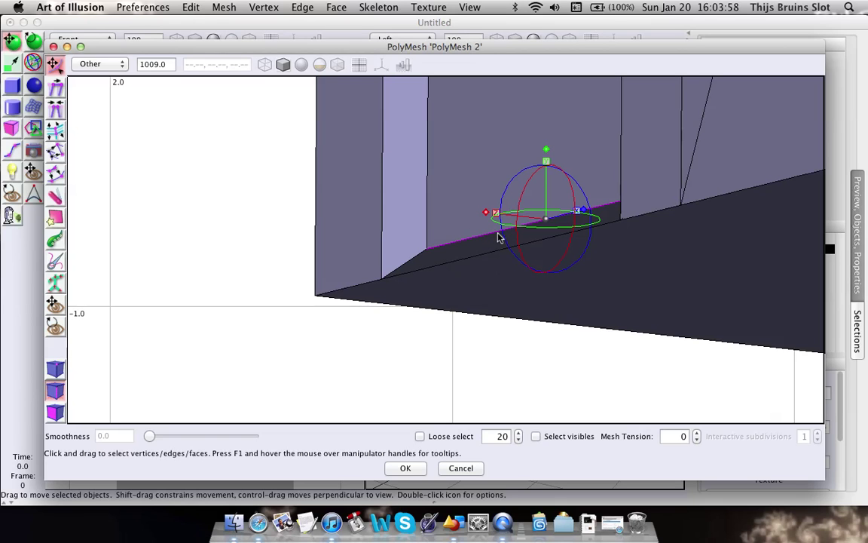
pyautogui.moveTo(465, 265); pyautogui.dragTo(505, 261, button='middle')
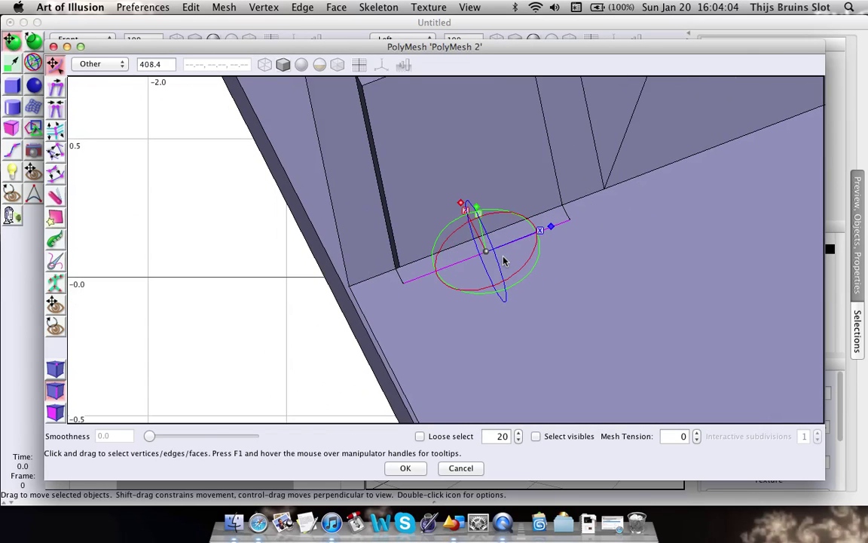
pyautogui.scroll(-5, 506, 271)
pyautogui.click(205, 304)
# In face mode, select the large floor face on the underside of the house and delete it
pyautogui.moveTo(541, 311); pyautogui.dragTo(393, 277, button='right')
pyautogui.scroll(-2, 393, 278)
pyautogui.moveTo(243, 273); pyautogui.dragTo(275, 254, button='right')
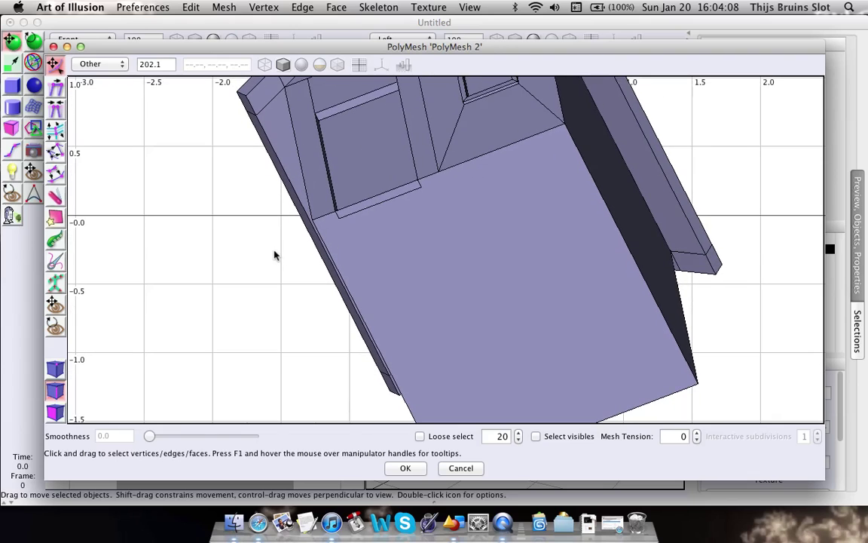
pyautogui.click(436, 276)
pyautogui.moveTo(572, 269); pyautogui.dragTo(499, 218, button='middle')
pyautogui.moveTo(188, 183); pyautogui.dragTo(210, 272, button='right')
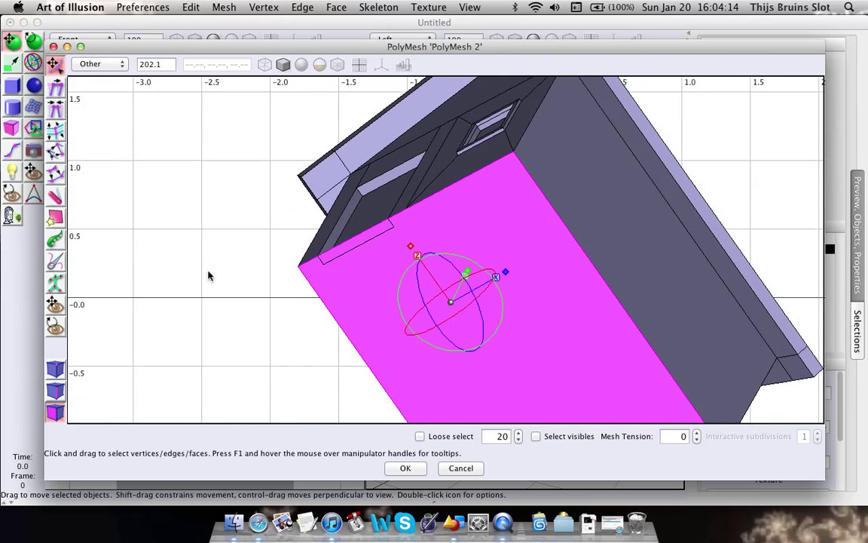
pyautogui.scroll(4, 374, 238)
pyautogui.moveTo(393, 231); pyautogui.dragTo(466, 256, button='right')
pyautogui.scroll(5, 467, 261)
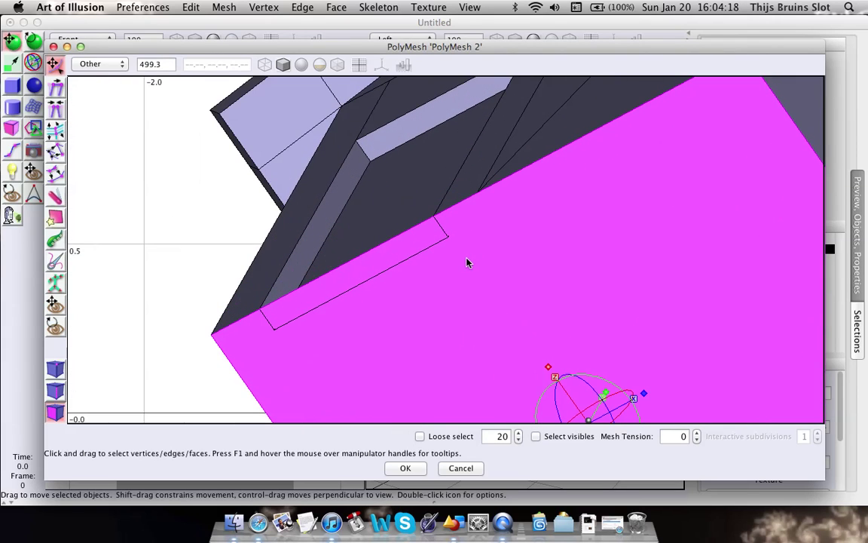
pyautogui.press('Delete')
# Delete the narrow sill face along the bottom of the door recess
pyautogui.scroll(-12, 472, 264)
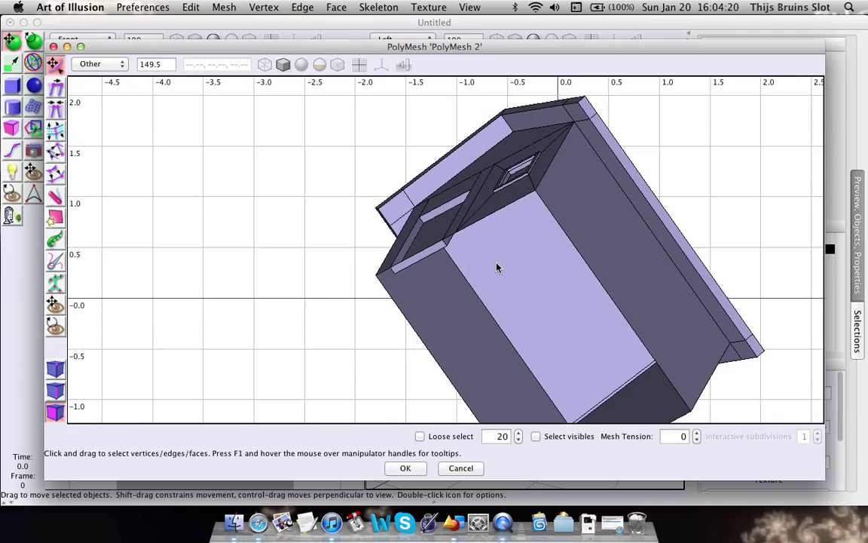
pyautogui.moveTo(497, 267); pyautogui.dragTo(610, 139, button='middle')
pyautogui.scroll(3, 459, 205)
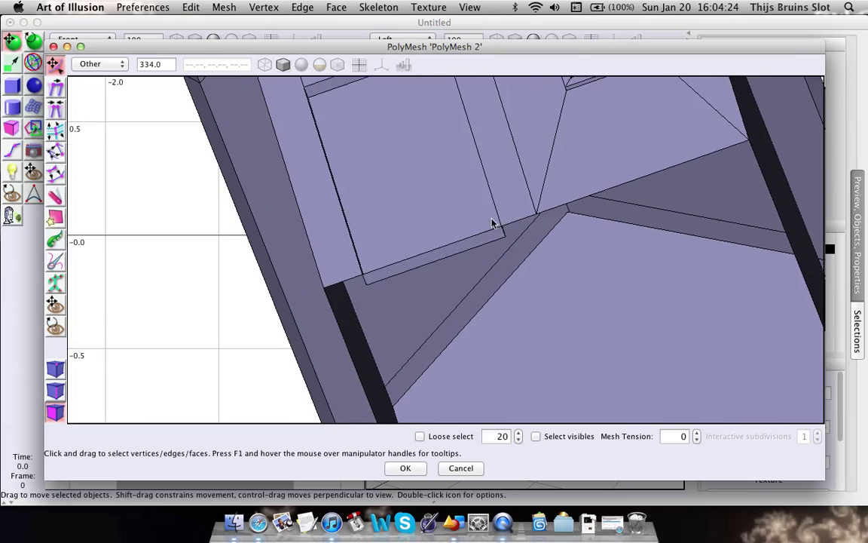
pyautogui.moveTo(495, 223); pyautogui.dragTo(477, 283, button='middle')
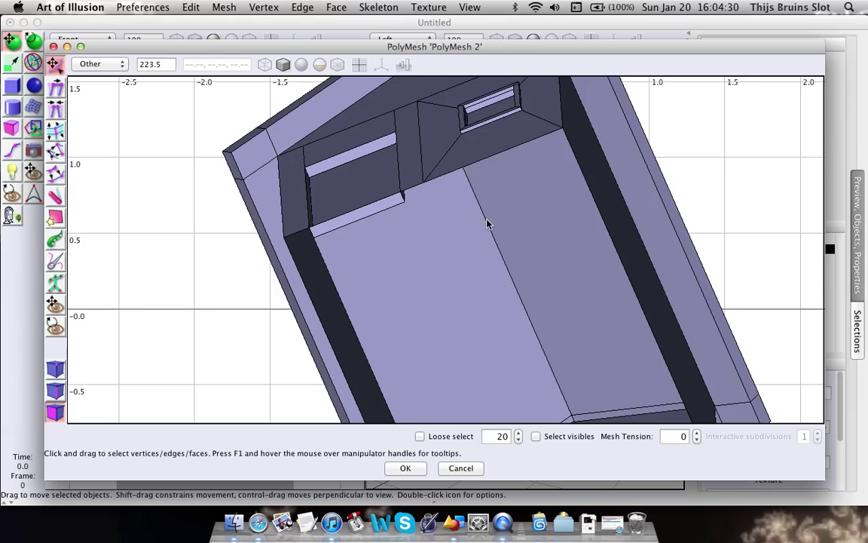
pyautogui.moveTo(570, 195); pyautogui.dragTo(431, 260, button='middle')
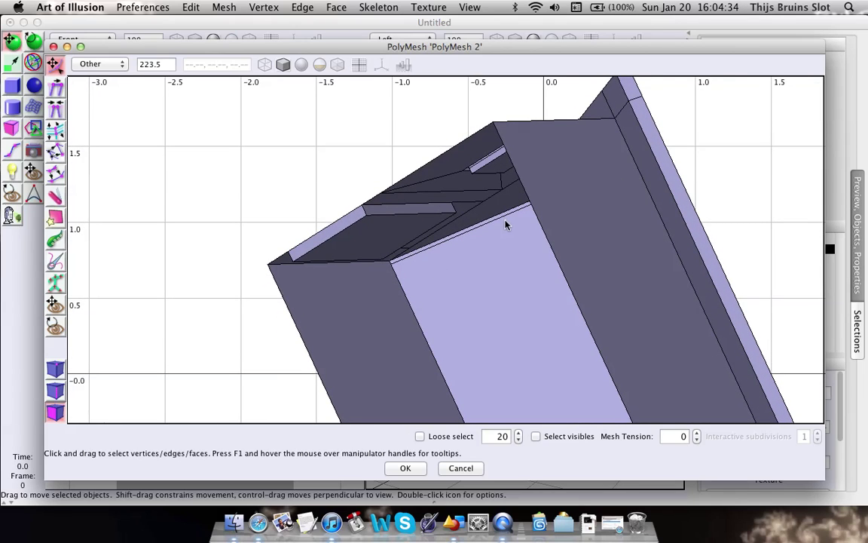
pyautogui.moveTo(505, 224); pyautogui.dragTo(446, 270, button='middle')
pyautogui.scroll(5, 433, 254)
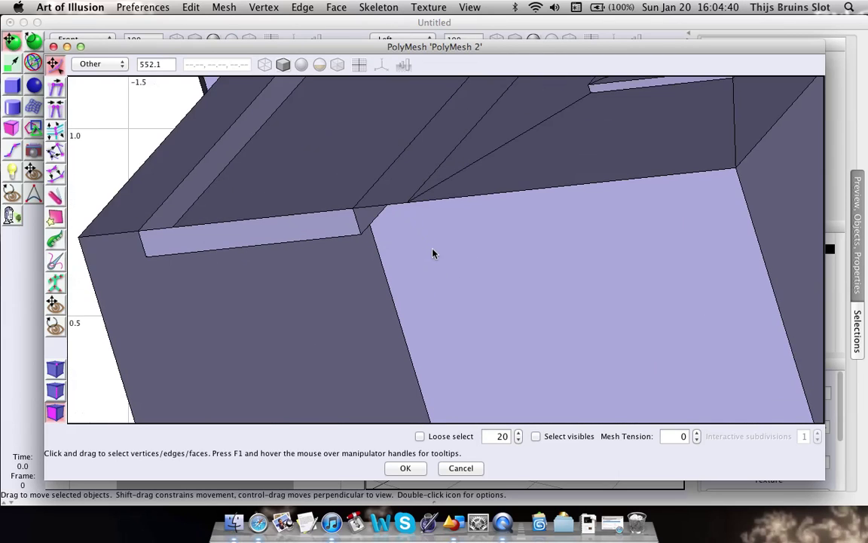
pyautogui.click(327, 230)
pyautogui.moveTo(327, 230); pyautogui.dragTo(421, 263, button='middle')
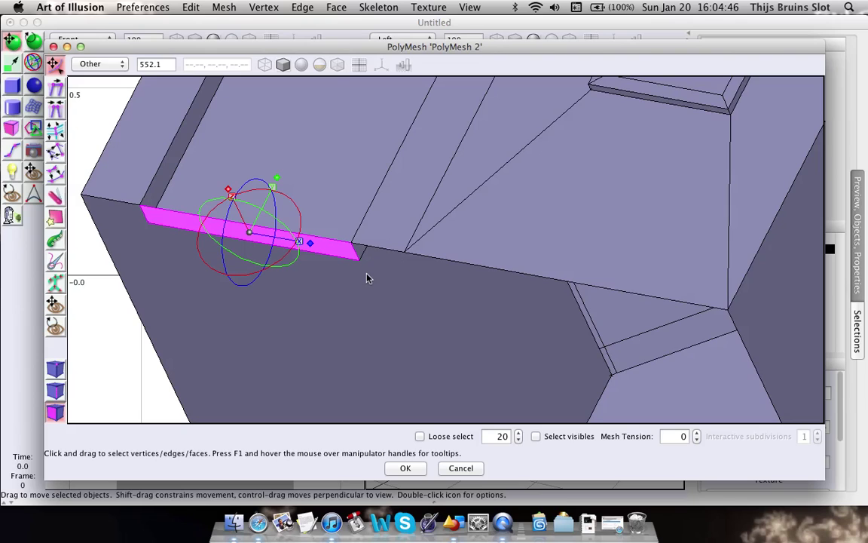
pyautogui.press('Delete')
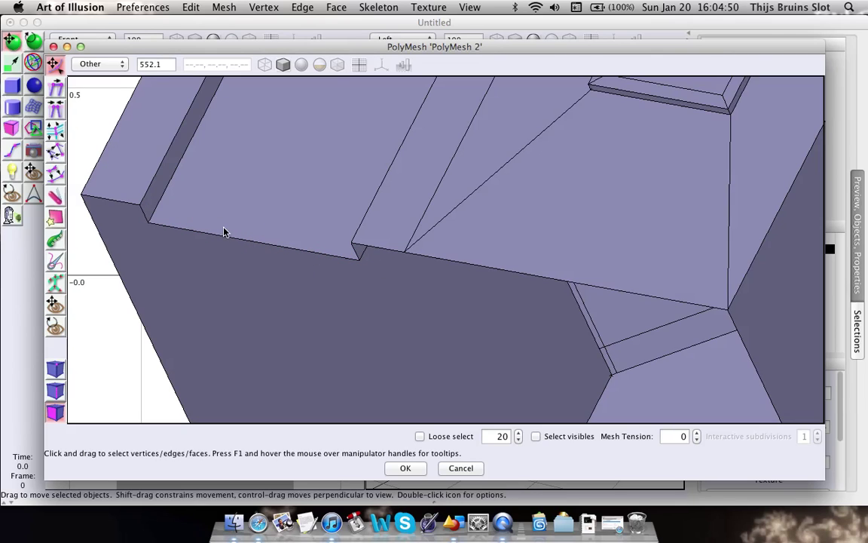
pyautogui.moveTo(225, 233); pyautogui.dragTo(279, 159, button='right')
pyautogui.click(280, 159)
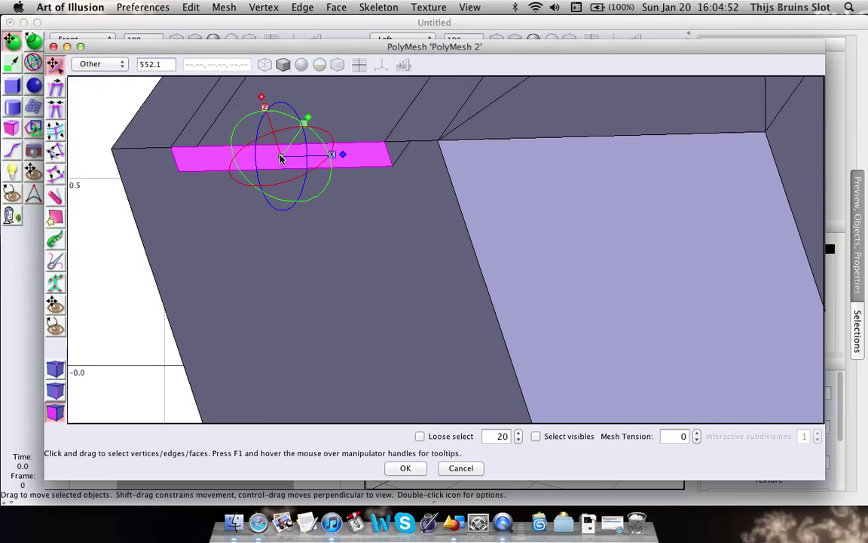
pyautogui.press('Delete')
pyautogui.scroll(-5, 362, 190)
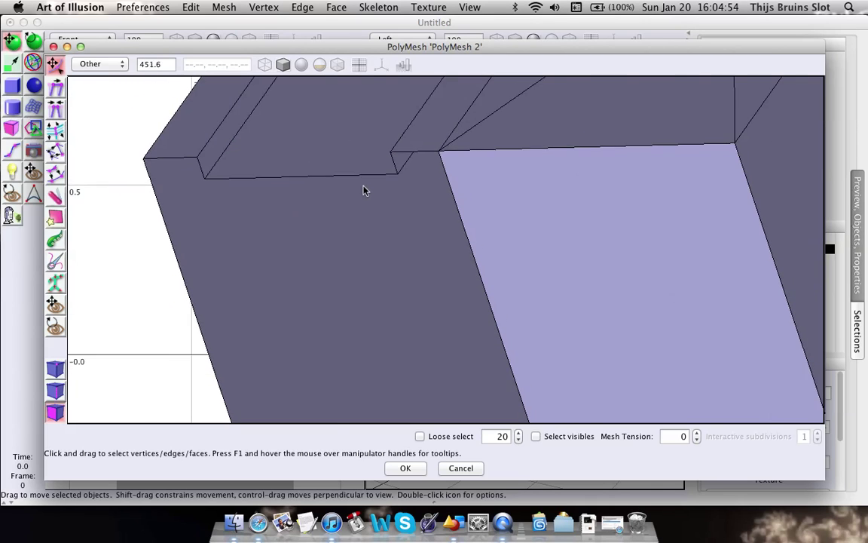
# In edge mode, select the boundary edges around the open underside of the house with Select Boundaries
pyautogui.moveTo(449, 260); pyautogui.dragTo(378, 228, button='right')
pyautogui.scroll(-5, 379, 232)
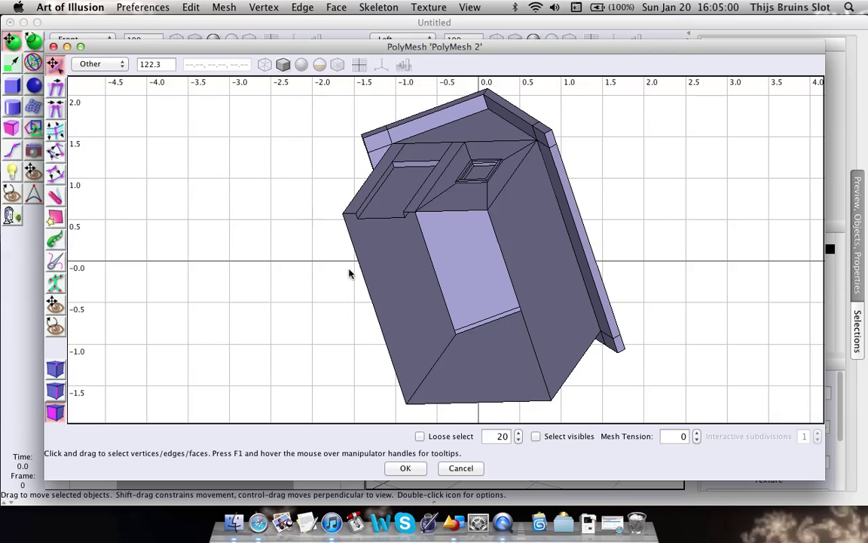
pyautogui.rightClick(261, 206)
pyautogui.click(220, 166)
pyautogui.moveTo(310, 200); pyautogui.dragTo(327, 223, button='right')
pyautogui.press('e')
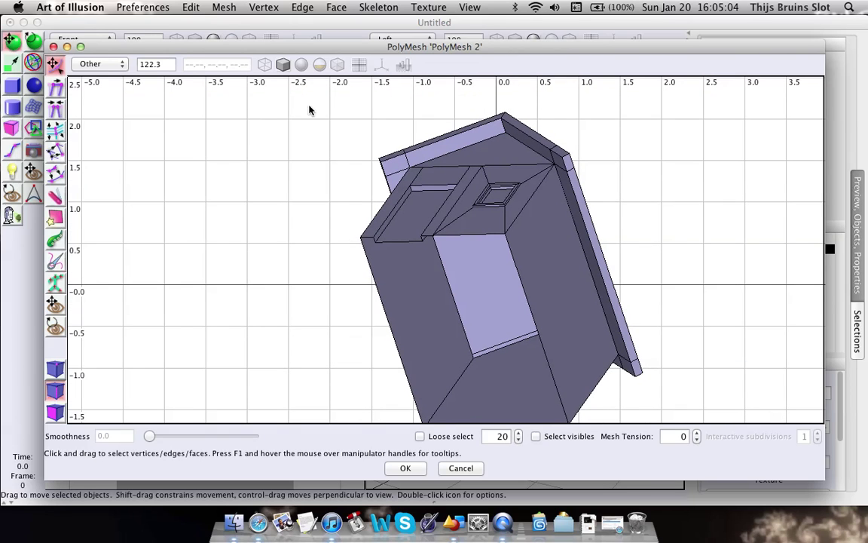
pyautogui.click(2, 2)
pyautogui.click(6, 3)
pyautogui.moveTo(404, 267); pyautogui.dragTo(337, 204, button='right')
pyautogui.scroll(4, 373, 221)
pyautogui.scroll(-2, 374, 221)
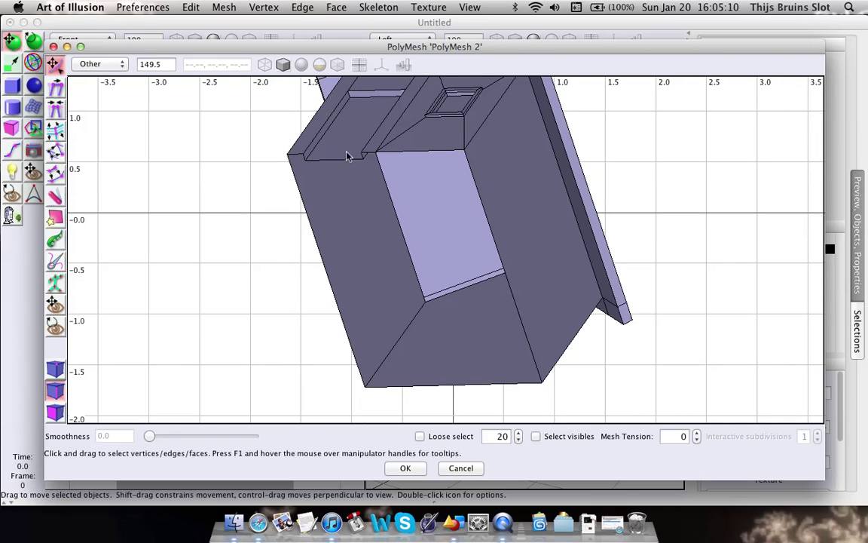
pyautogui.rightClick(213, 200)
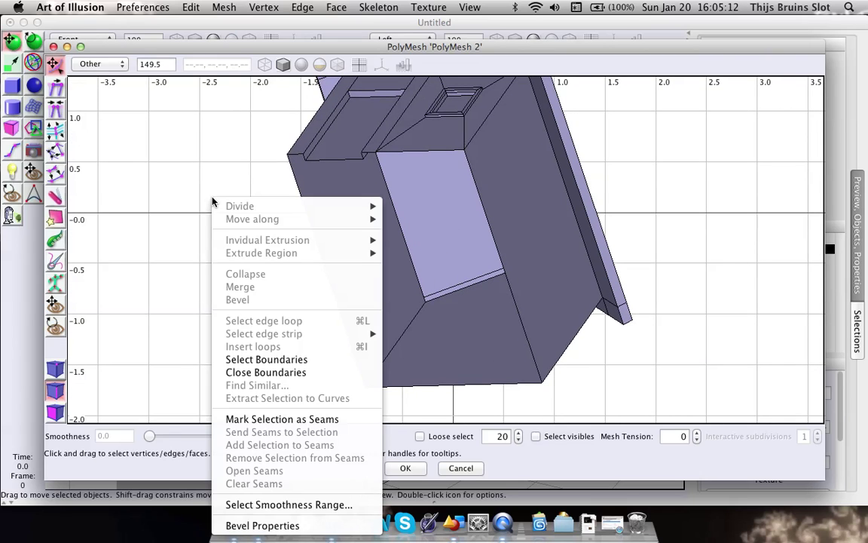
pyautogui.moveTo(156, 135); pyautogui.dragTo(180, 156, button='right')
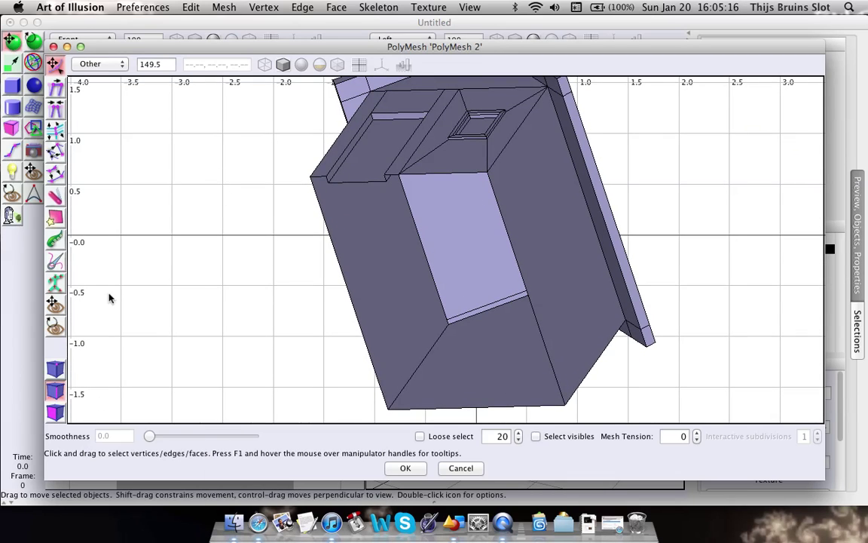
pyautogui.rightClick(172, 188)
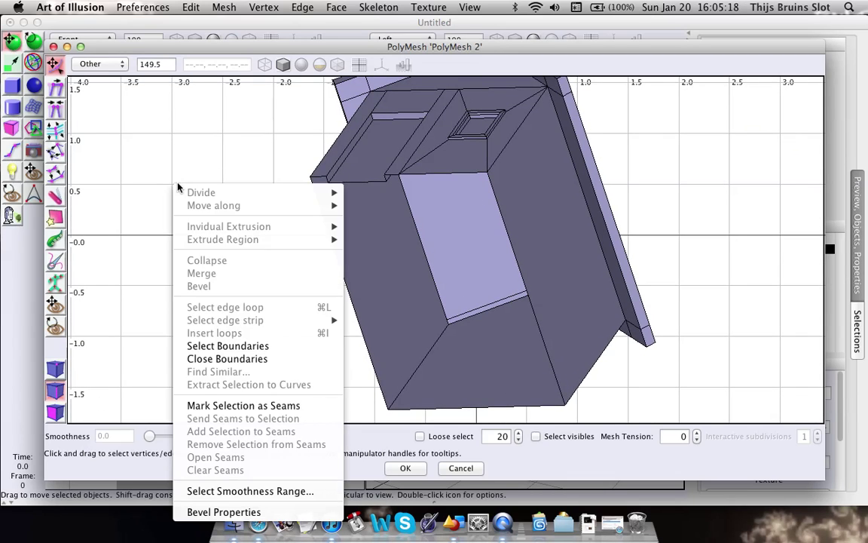
pyautogui.click(206, 346)
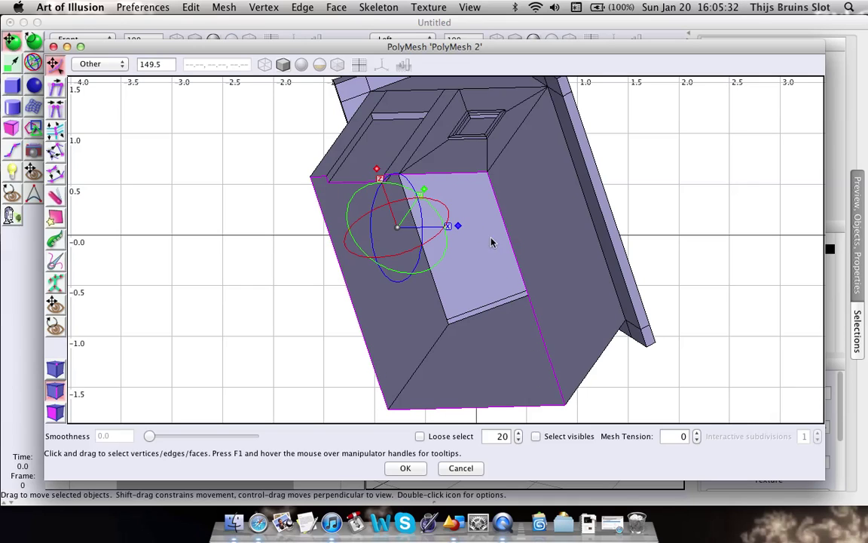
# Close the selected boundaries to rebuild the floor around the door recess and clear the selection
pyautogui.rightClick(237, 201)
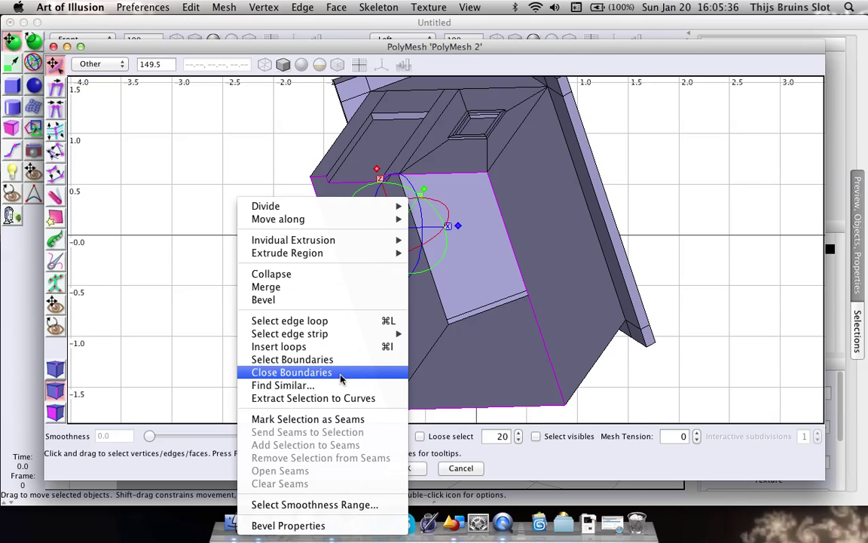
pyautogui.click(341, 376)
pyautogui.moveTo(360, 353); pyautogui.dragTo(370, 268, button='middle')
pyautogui.click(248, 286)
# Examine the house from several sides, checking the recessed door, the window, the walls and the roof
pyautogui.moveTo(248, 291); pyautogui.dragTo(433, 286, button='right')
pyautogui.scroll(-2, 510, 319)
pyautogui.moveTo(433, 287); pyautogui.dragTo(418, 215, button='middle')
pyautogui.scroll(7, 419, 215)
pyautogui.moveTo(443, 243); pyautogui.dragTo(456, 269, button='right')
pyautogui.scroll(4, 457, 270)
pyautogui.moveTo(411, 360); pyautogui.dragTo(560, 319, button='right')
pyautogui.scroll(-3, 406, 363)
pyautogui.scroll(-3, 440, 373)
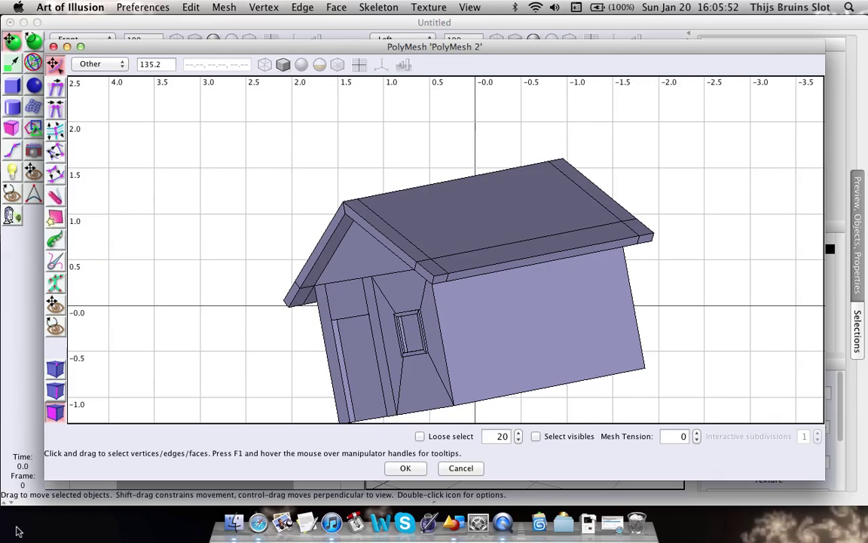
pyautogui.moveTo(291, 403); pyautogui.dragTo(679, 244, button='right')
pyautogui.moveTo(680, 243); pyautogui.dragTo(746, 271, button='middle')
pyautogui.scroll(-4, 527, 315)
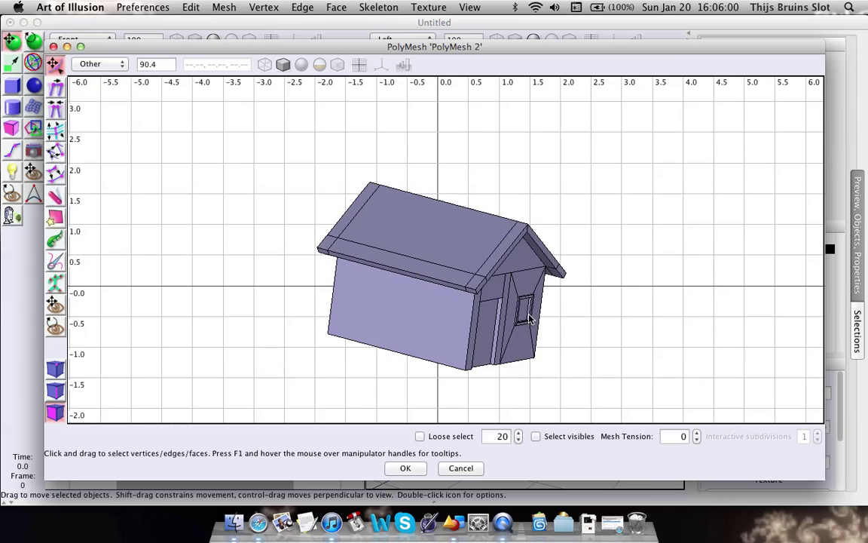
# Examine the roof slopes, overhangs and eaves from both sides of the house
pyautogui.scroll(-1, 353, 229)
pyautogui.scroll(6, 362, 232)
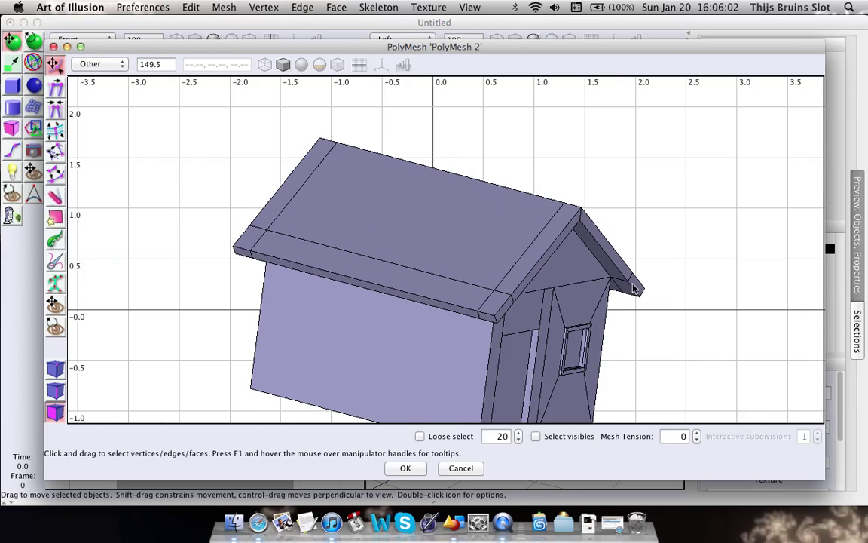
pyautogui.moveTo(634, 287); pyautogui.dragTo(533, 251, button='middle')
pyautogui.moveTo(534, 251); pyautogui.dragTo(486, 257, button='right')
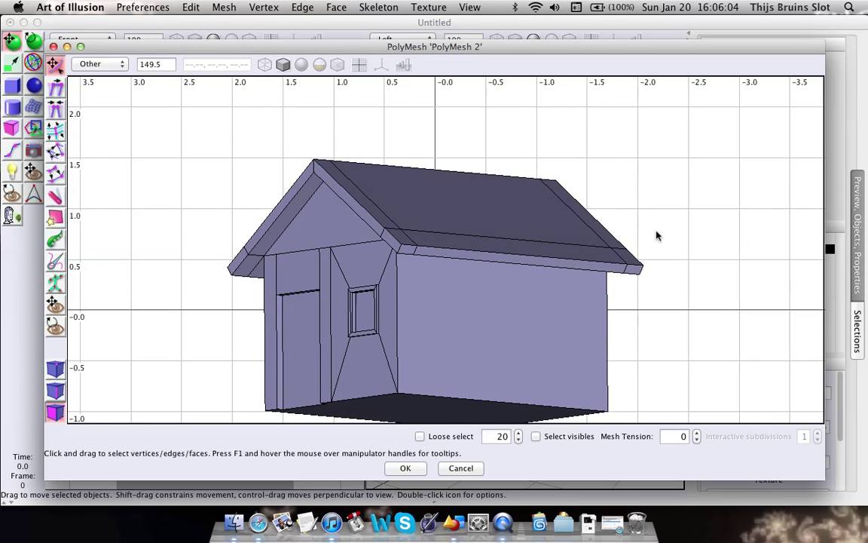
pyautogui.moveTo(587, 242); pyautogui.dragTo(482, 260, button='right')
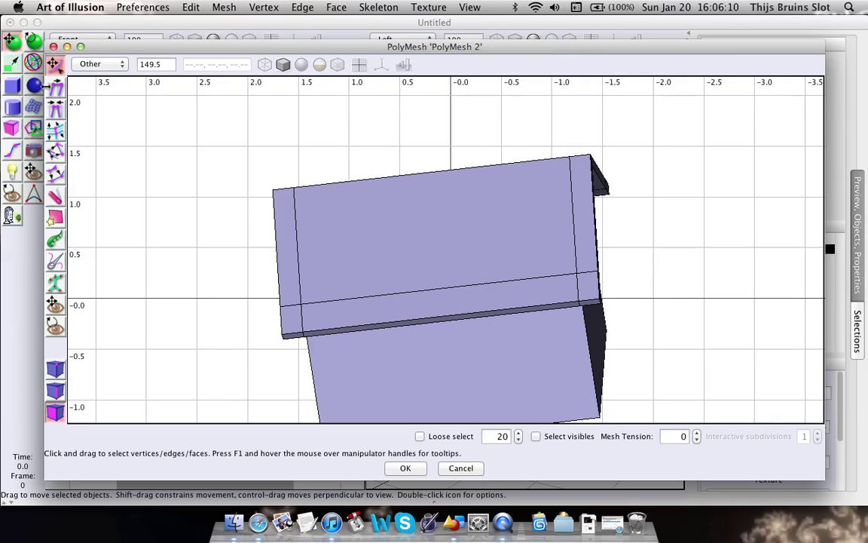
pyautogui.moveTo(588, 249); pyautogui.dragTo(264, 251, button='right')
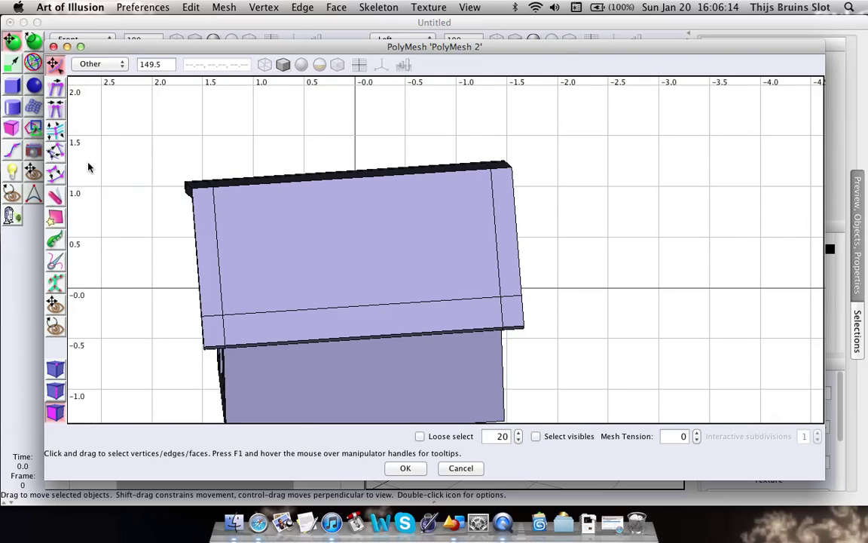
pyautogui.scroll(2, 378, 316)
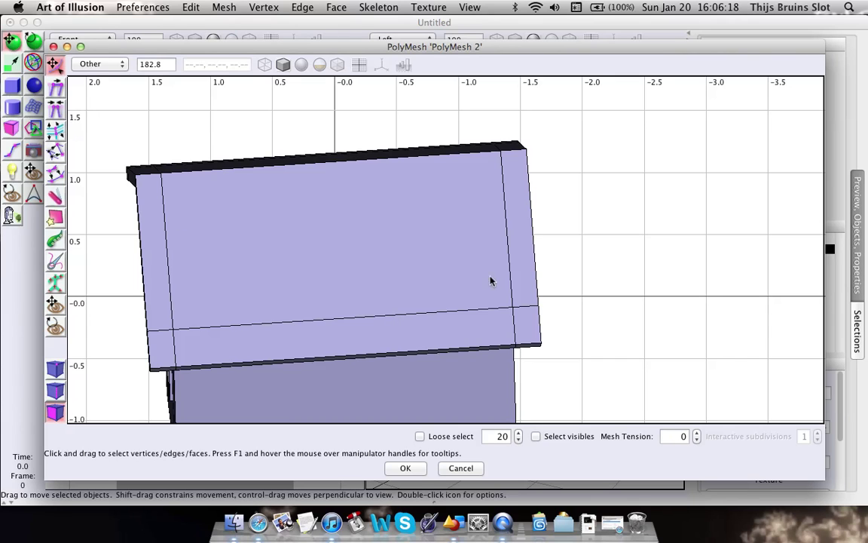
pyautogui.click(507, 246)
pyautogui.scroll(-3, 381, 365)
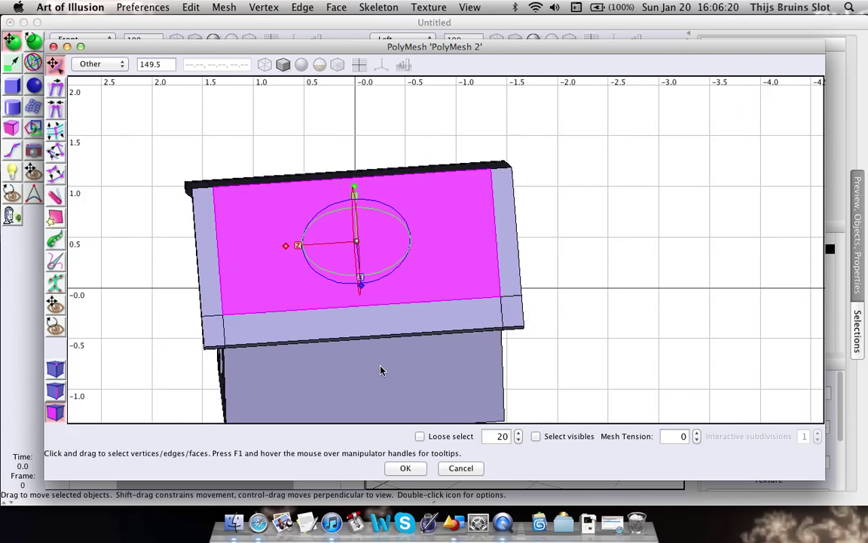
pyautogui.moveTo(381, 366); pyautogui.dragTo(284, 354, button='middle')
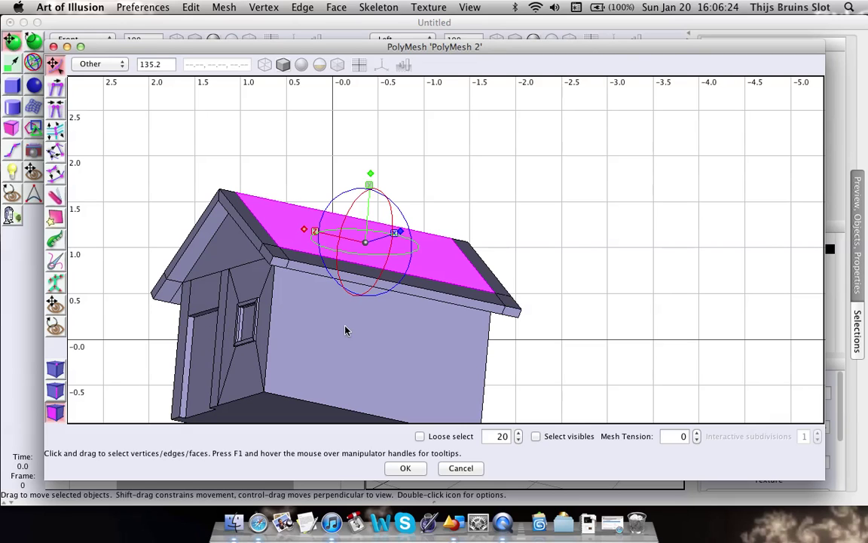
pyautogui.moveTo(346, 330); pyautogui.dragTo(407, 329, button='right')
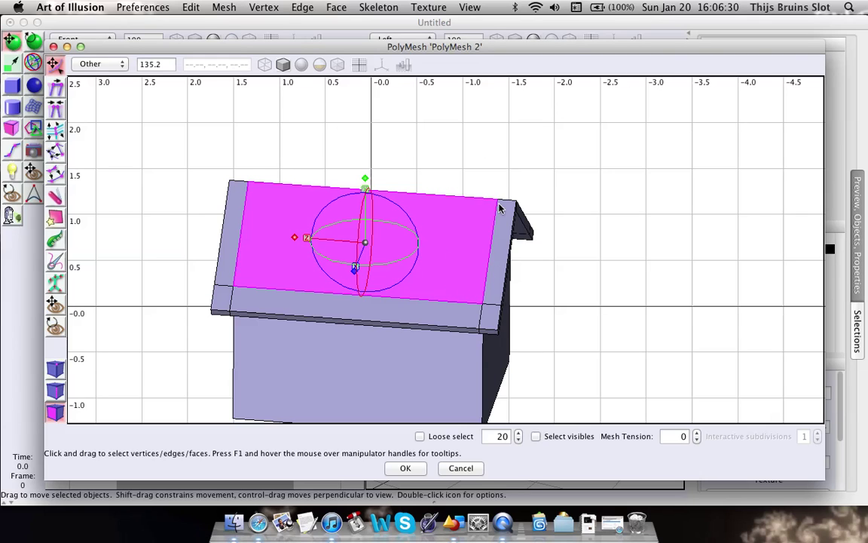
pyautogui.scroll(4, 624, 267)
pyautogui.click(525, 283)
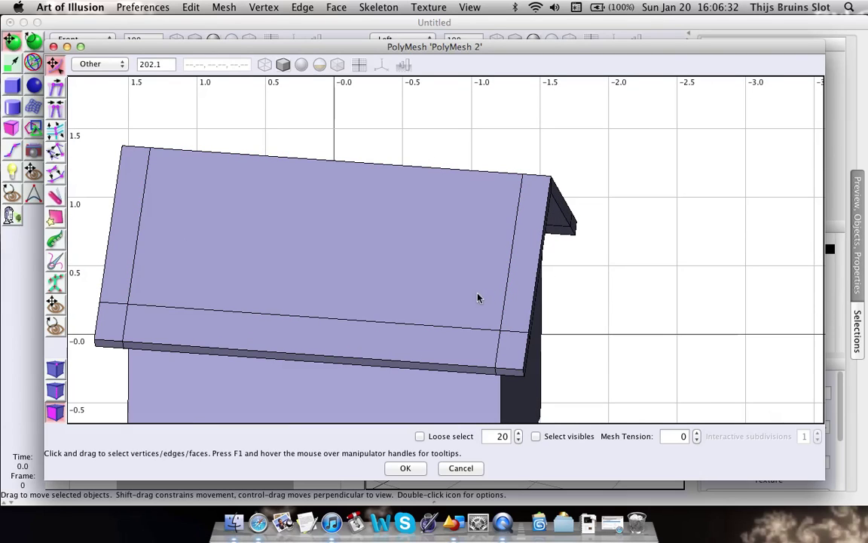
# Inset the large main panel of the roof slope to a small central rectangle with the bevel/extrude tool
pyautogui.click(415, 264)
pyautogui.press('b')
pyautogui.moveTo(355, 245); pyautogui.dragTo(409, 267)
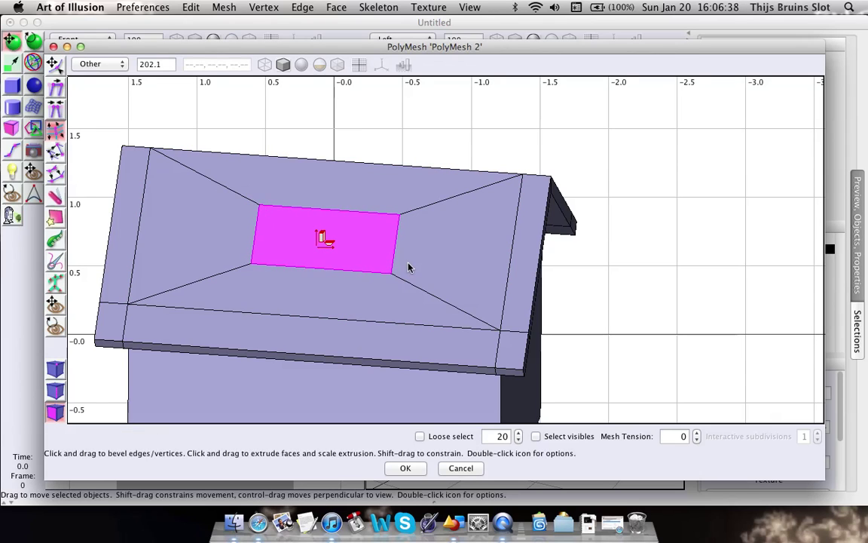
pyautogui.press('space')
# Narrow the inset roof face along the ridge direction and shift it toward the gable end
pyautogui.moveTo(257, 236); pyautogui.dragTo(379, 261)
pyautogui.moveTo(439, 216); pyautogui.dragTo(398, 205, button='middle')
pyautogui.scroll(6, 486, 262)
pyautogui.moveTo(487, 263); pyautogui.dragTo(490, 302, button='middle')
pyautogui.moveTo(489, 305); pyautogui.dragTo(488, 181, button='right')
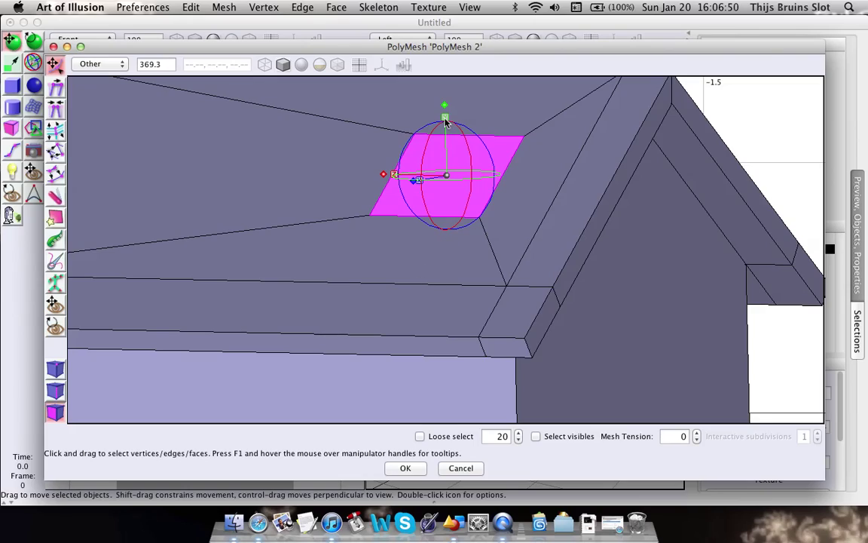
# Try moving the inset roof face vertically and adjusting it along the X axis, checking its fit to the sloped roof plane
pyautogui.moveTo(446, 123); pyautogui.dragTo(446, 148)
pyautogui.moveTo(465, 143); pyautogui.dragTo(482, 225, button='right')
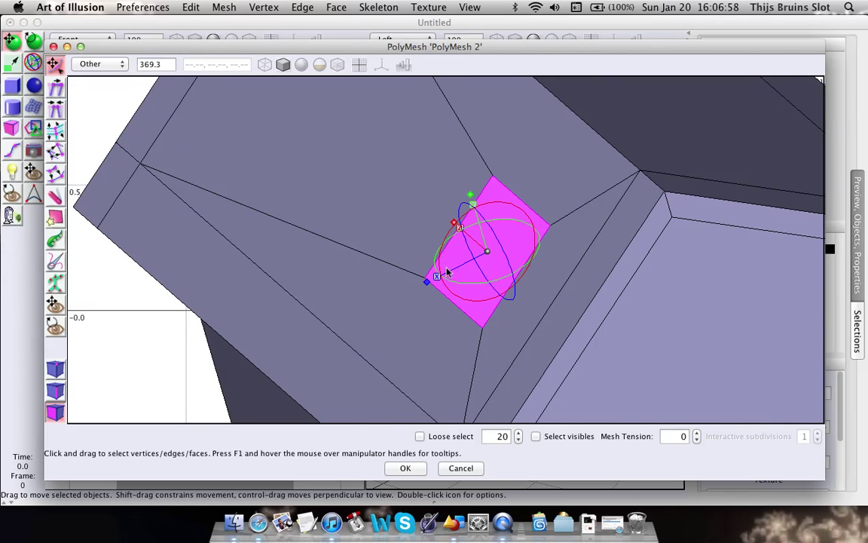
pyautogui.moveTo(434, 281)
pyautogui.mouseDown()
pyautogui.moveTo(468, 262)
pyautogui.moveTo(386, 293)
pyautogui.moveTo(441, 288)
pyautogui.mouseUp()
pyautogui.moveTo(561, 260); pyautogui.dragTo(585, 199, button='right')
pyautogui.moveTo(526, 313); pyautogui.dragTo(538, 352, button='right')
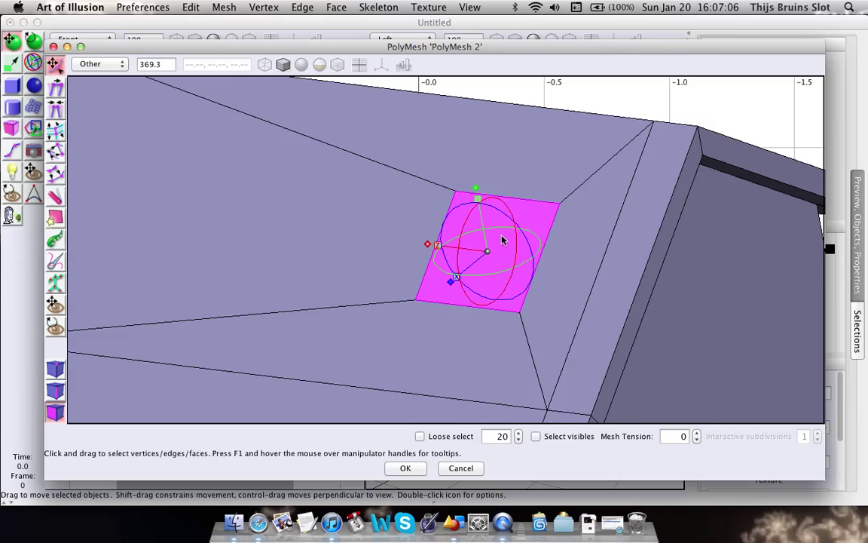
pyautogui.moveTo(587, 235); pyautogui.dragTo(606, 205, button='right')
pyautogui.scroll(3, 597, 225)
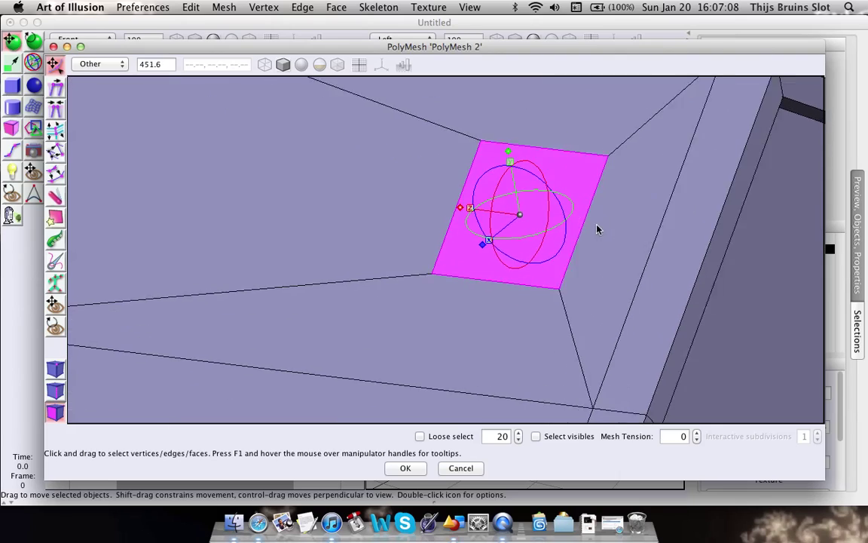
pyautogui.moveTo(597, 226); pyautogui.dragTo(603, 193, button='middle')
pyautogui.moveTo(605, 198); pyautogui.dragTo(598, 261, button='right')
pyautogui.moveTo(670, 242); pyautogui.dragTo(663, 208, button='right')
pyautogui.scroll(-6, 608, 211)
pyautogui.moveTo(556, 221); pyautogui.dragTo(436, 213, button='right')
pyautogui.scroll(5, 437, 215)
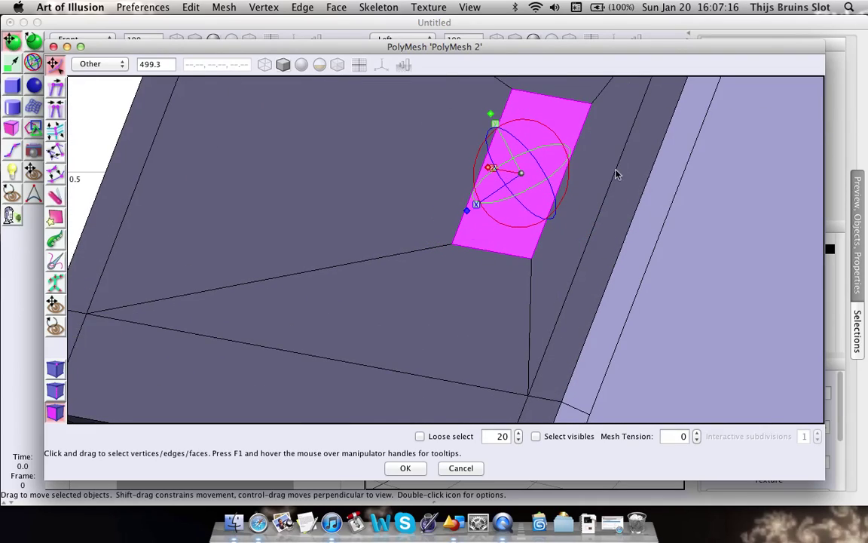
pyautogui.moveTo(615, 174); pyautogui.dragTo(435, 227, button='right')
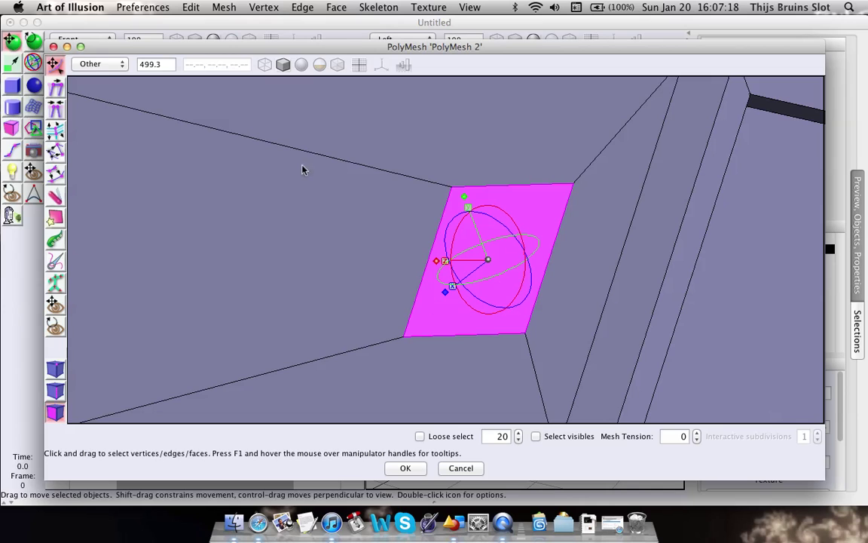
# Try moving the inset roof face sideways along the U axis with the view-aligned UV manipulator, and undo the moves
pyautogui.press('w')
pyautogui.moveTo(590, 235); pyautogui.dragTo(645, 193, button='right')
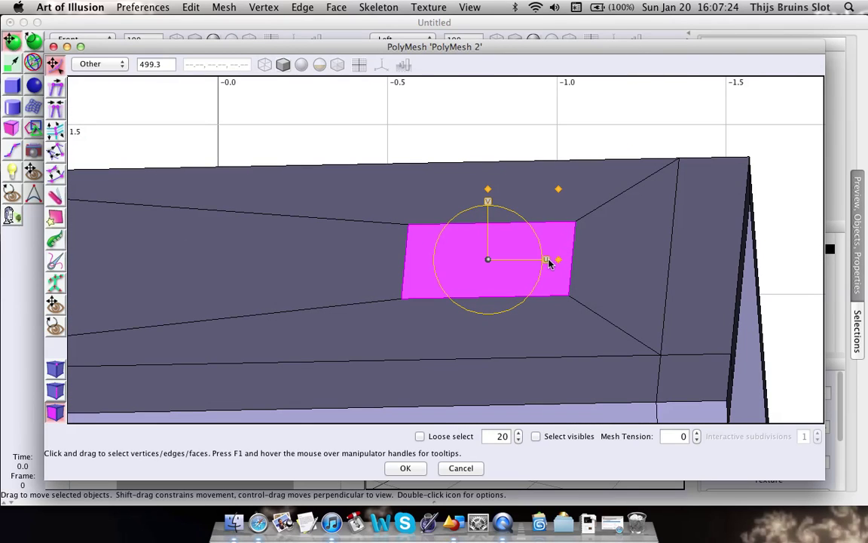
pyautogui.moveTo(549, 261); pyautogui.dragTo(382, 262)
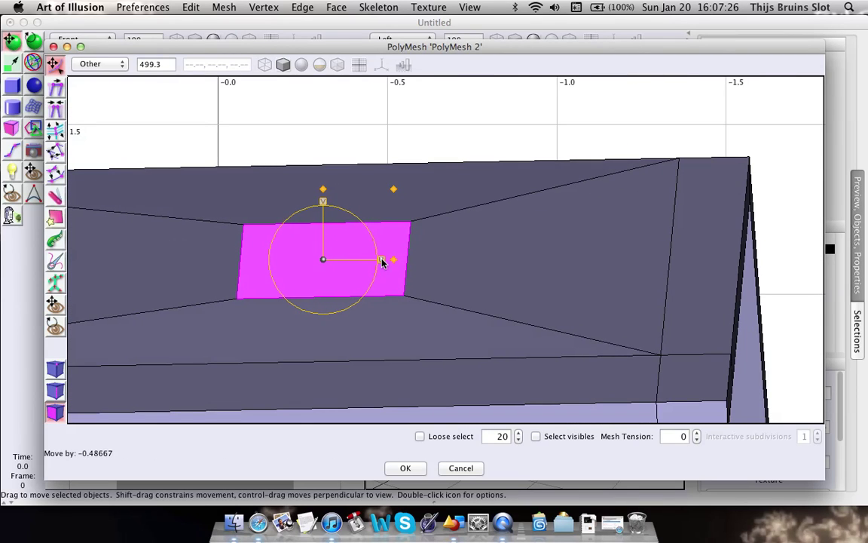
pyautogui.moveTo(550, 190); pyautogui.dragTo(430, 256, button='right')
pyautogui.moveTo(388, 259); pyautogui.dragTo(286, 262)
pyautogui.moveTo(319, 280); pyautogui.dragTo(575, 188, button='right')
pyautogui.press('super+z')
pyautogui.press('super+z')
# Try moving the inset roof face along the U and V axes from another viewpoint, and undo the recent changes
pyautogui.moveTo(502, 252); pyautogui.dragTo(462, 254)
pyautogui.moveTo(408, 195); pyautogui.dragTo(409, 231)
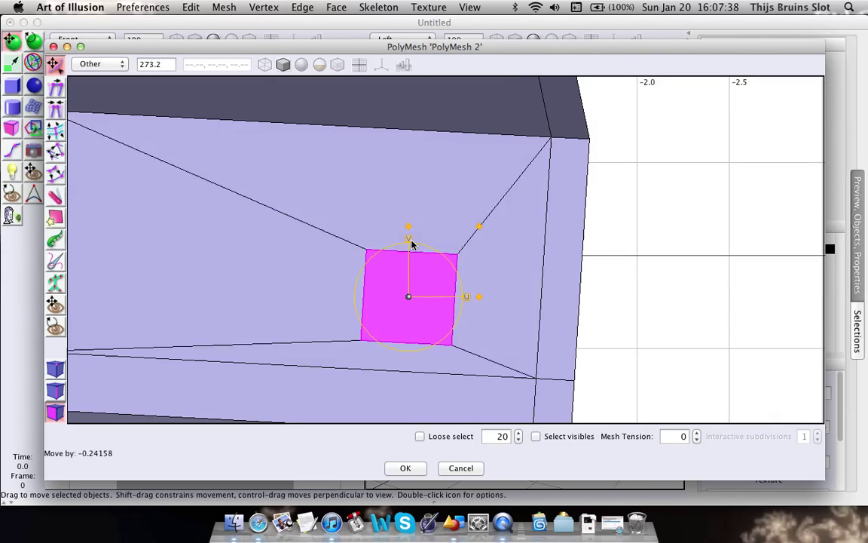
pyautogui.moveTo(410, 231); pyautogui.dragTo(327, 371, button='right')
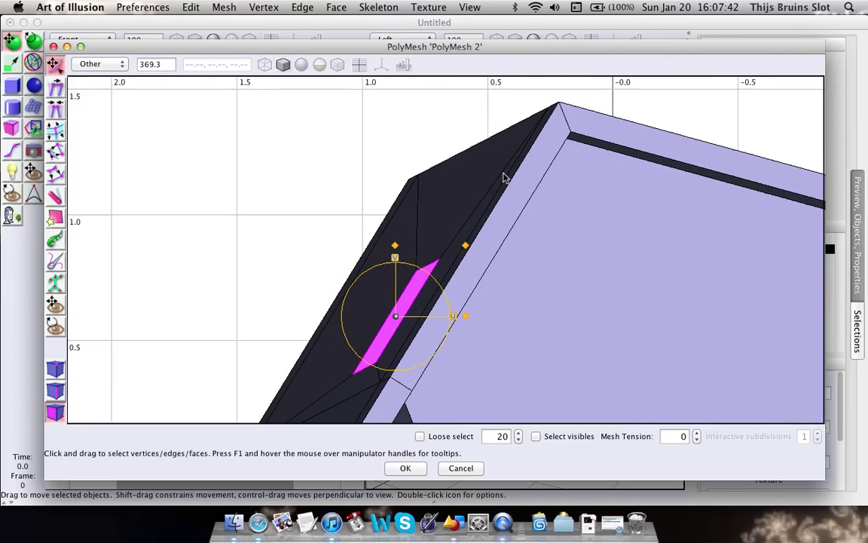
pyautogui.moveTo(505, 179); pyautogui.dragTo(554, 227, button='right')
pyautogui.press('super+z')
pyautogui.press('super+z')
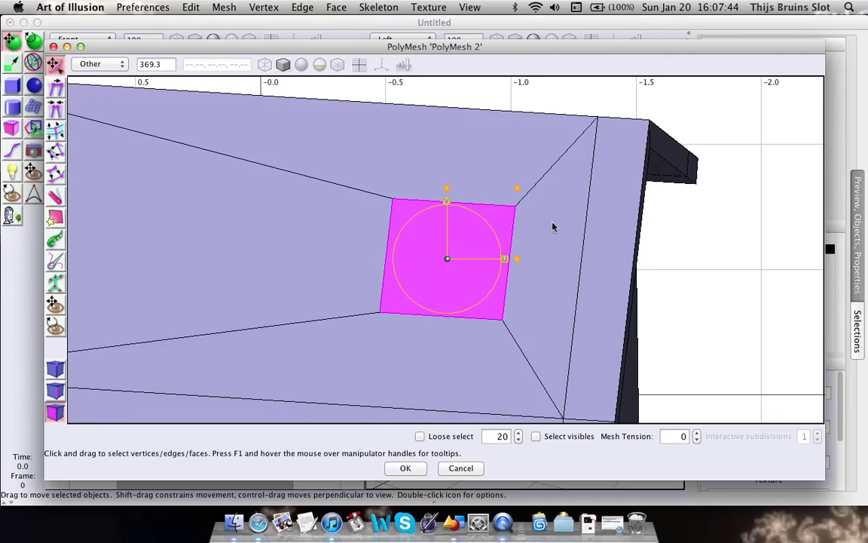
pyautogui.press('super+z')
# Switch to the face-aligned NPQ manipulator and move the inset roof face about 0.28 down the slope along its P axis
pyautogui.moveTo(582, 224); pyautogui.dragTo(560, 197, button='right')
pyautogui.scroll(6, 559, 202)
pyautogui.press('w')
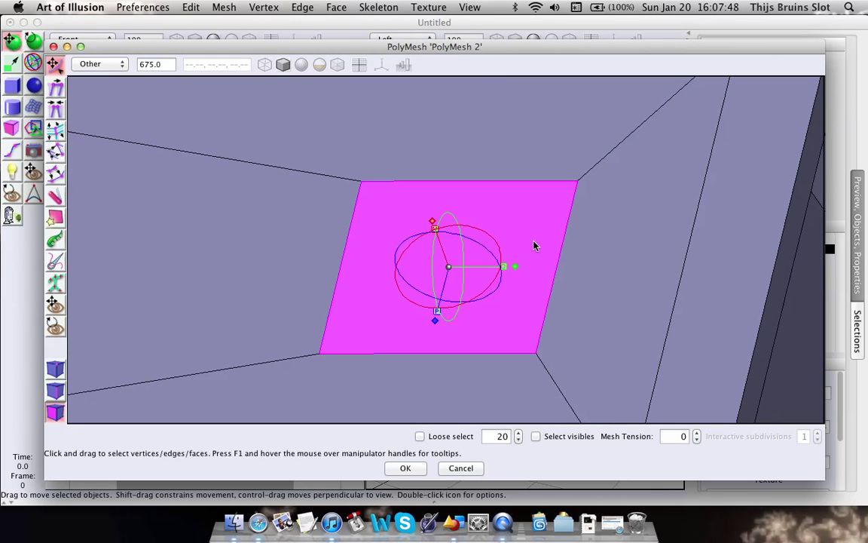
pyautogui.moveTo(535, 241); pyautogui.dragTo(444, 273, button='right')
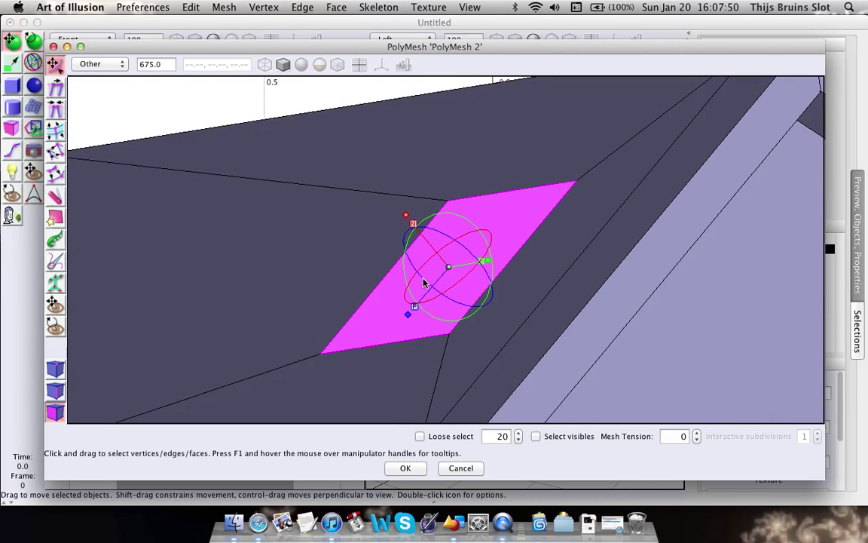
pyautogui.scroll(-1, 456, 269)
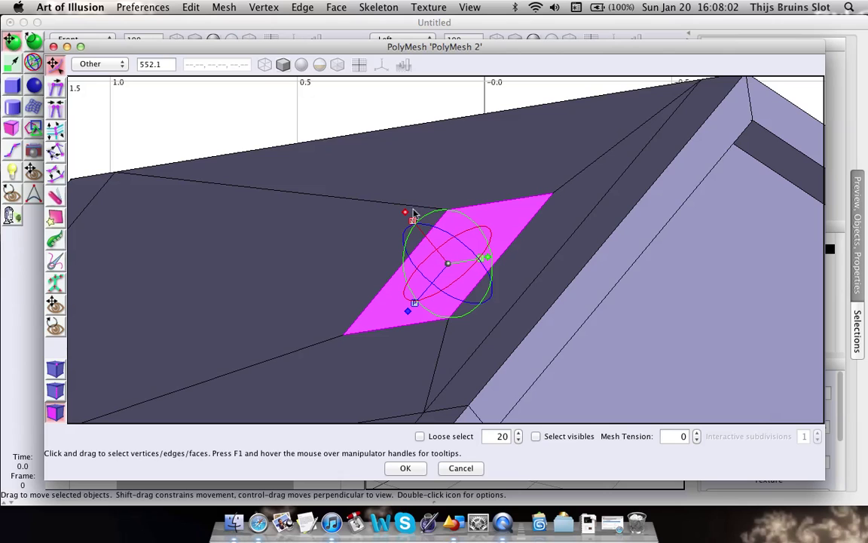
pyautogui.moveTo(419, 210); pyautogui.dragTo(442, 273, button='middle')
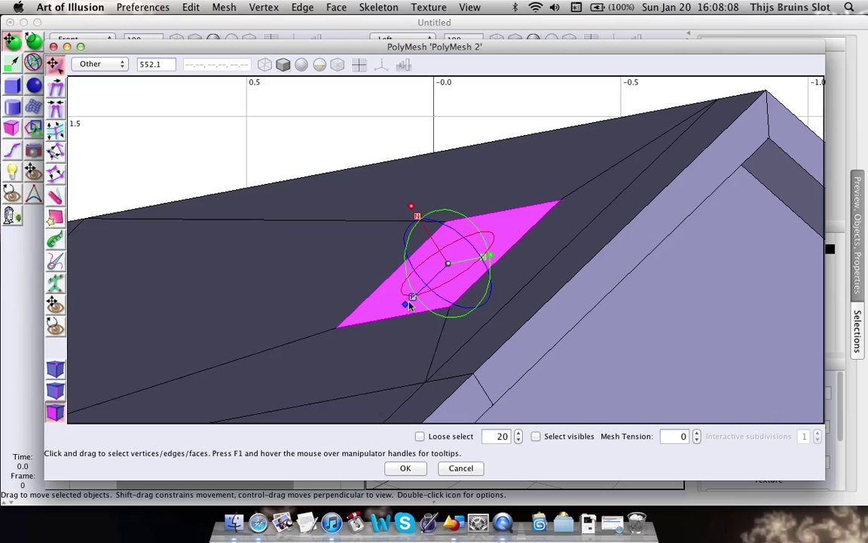
pyautogui.moveTo(484, 256); pyautogui.dragTo(413, 275, button='middle')
pyautogui.scroll(-4, 459, 296)
pyautogui.moveTo(405, 301); pyautogui.dragTo(370, 366)
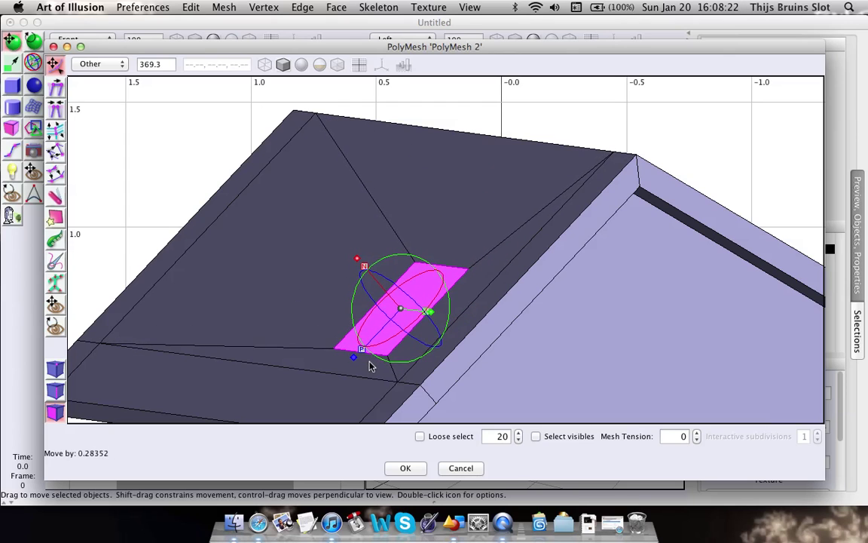
# Narrow the inset roof face along its Q axis and shift it closer to the gable edge
pyautogui.moveTo(370, 365); pyautogui.dragTo(471, 299, button='middle')
pyautogui.scroll(-6, 488, 304)
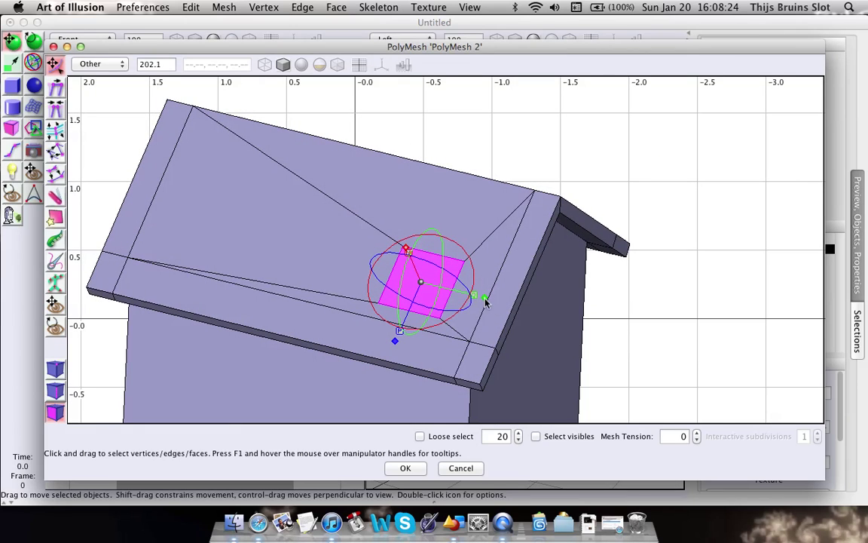
pyautogui.moveTo(486, 302)
pyautogui.mouseDown()
pyautogui.moveTo(464, 294)
pyautogui.moveTo(490, 303)
pyautogui.mouseUp()
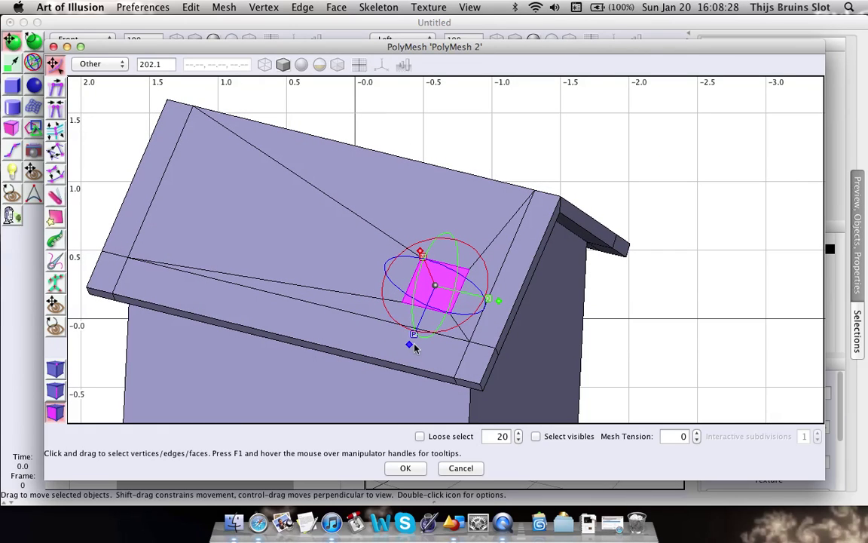
# Lengthen the inset roof face along the slope and move it slightly back toward the ridge on its P axis
pyautogui.scroll(8, 412, 347)
pyautogui.moveTo(539, 293); pyautogui.dragTo(559, 214, button='right')
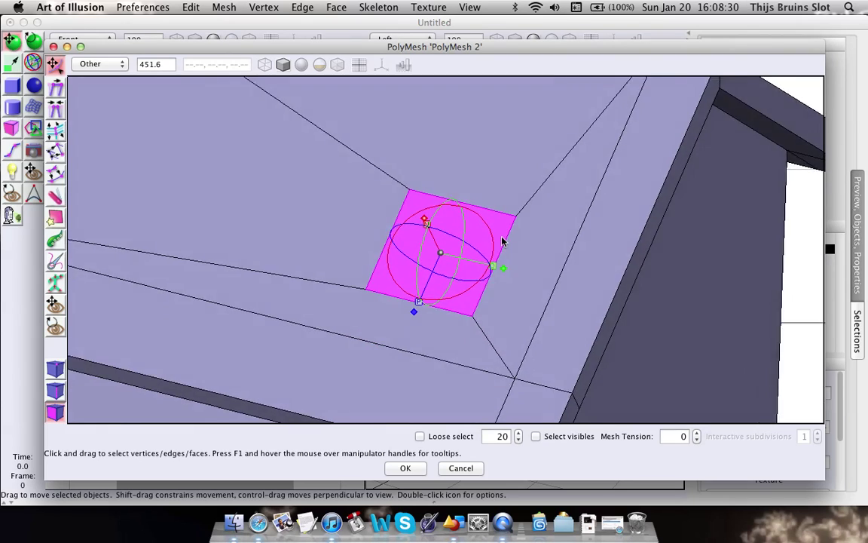
pyautogui.moveTo(504, 241); pyautogui.dragTo(452, 218, button='right')
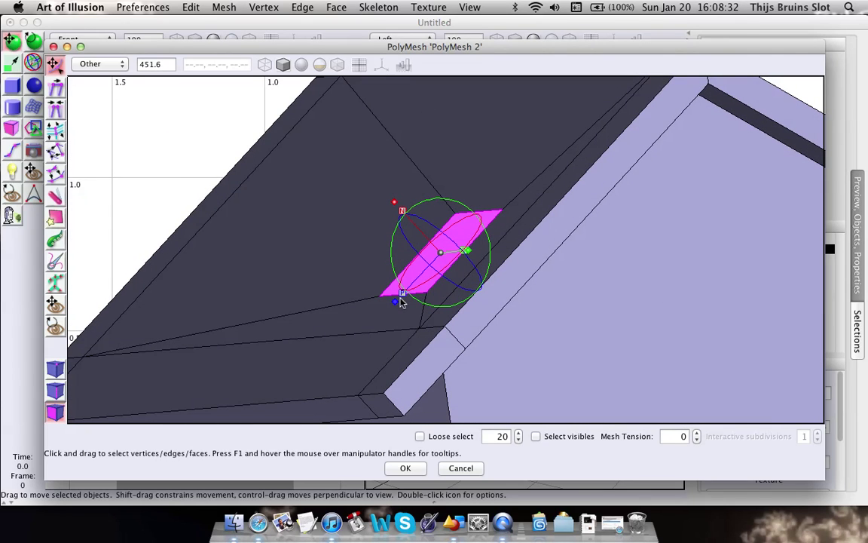
pyautogui.moveTo(398, 307); pyautogui.dragTo(382, 318)
pyautogui.moveTo(382, 318); pyautogui.dragTo(400, 301, button='right')
pyautogui.moveTo(401, 296); pyautogui.dragTo(413, 282)
# In the Top view, shorten the inset roof face slightly along the slope to make it nearly square
pyautogui.click(105, 65)
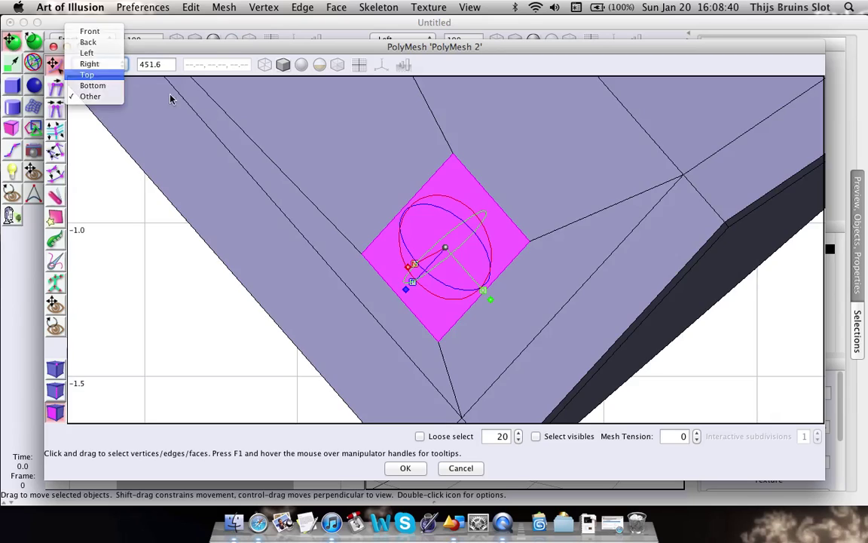
pyautogui.click(87, 74)
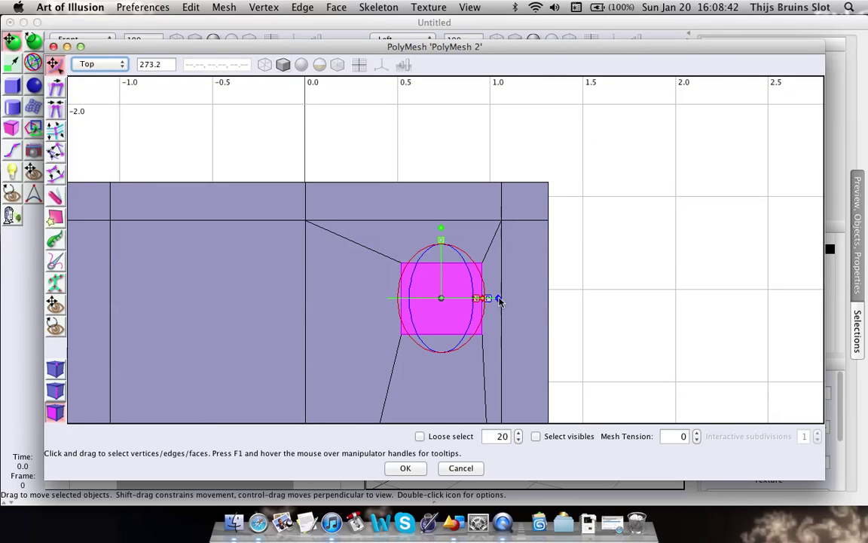
pyautogui.moveTo(499, 300)
pyautogui.mouseDown()
pyautogui.moveTo(489, 300)
pyautogui.moveTo(499, 300)
pyautogui.mouseUp()
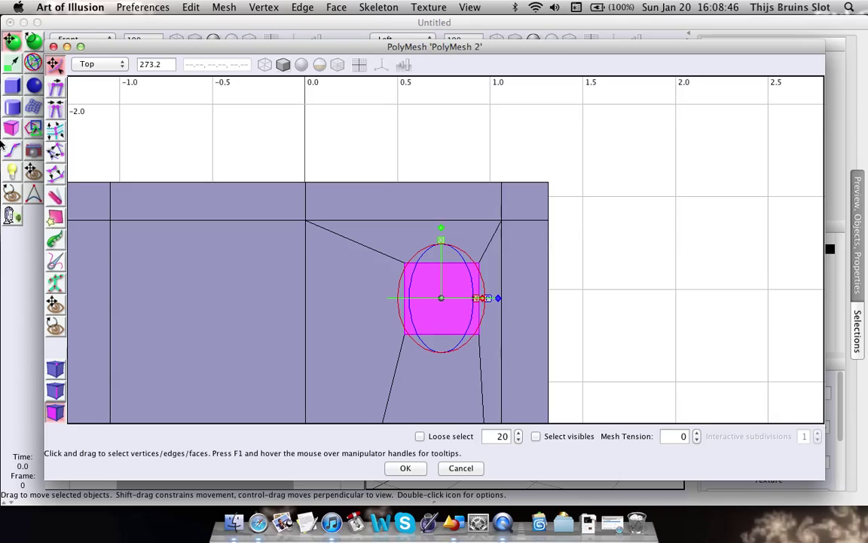
# Return the manipulator to the XYZ axes, keeping the inset roof face selected
pyautogui.moveTo(561, 371); pyautogui.dragTo(548, 210, button='middle')
pyautogui.scroll(-1, 599, 267)
pyautogui.press('space')
pyautogui.press('space')
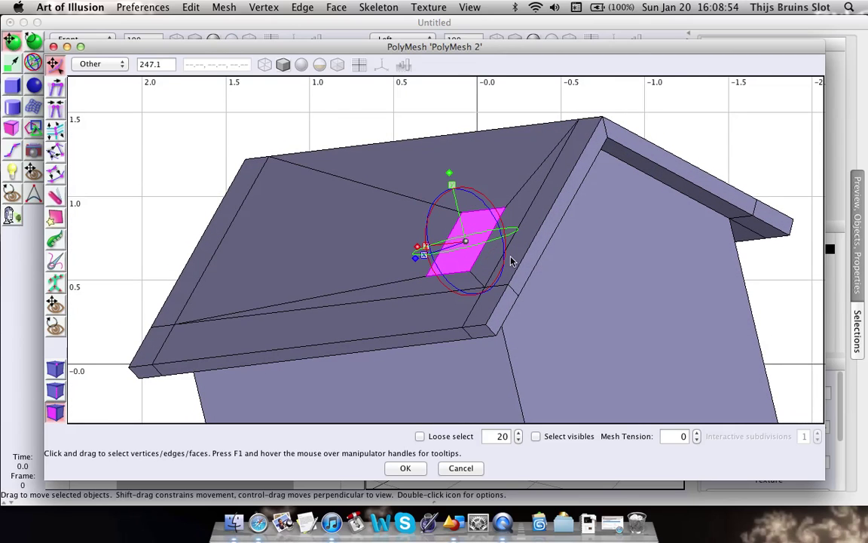
pyautogui.moveTo(513, 257); pyautogui.dragTo(484, 258, button='middle')
pyautogui.scroll(3, 485, 259)
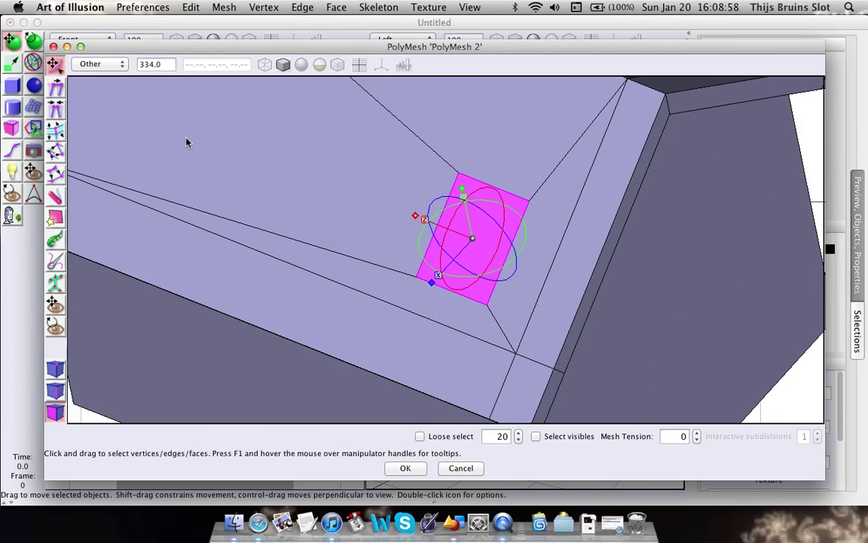
# Try to extrude the inset roof face perpendicular to the roof slope with the bevel/extrude tool
pyautogui.press('b')
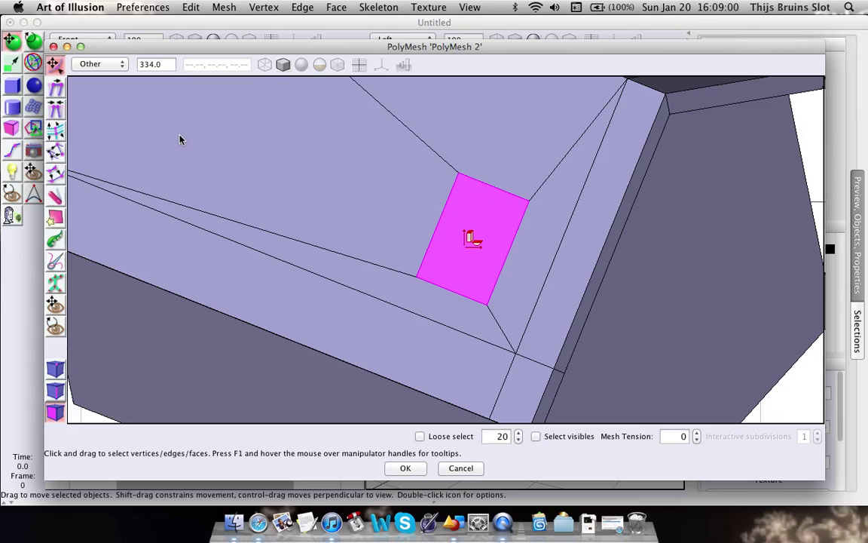
pyautogui.moveTo(343, 196); pyautogui.dragTo(474, 185, button='middle')
pyautogui.scroll(-2, 308, 190)
pyautogui.moveTo(481, 270); pyautogui.dragTo(484, 299)
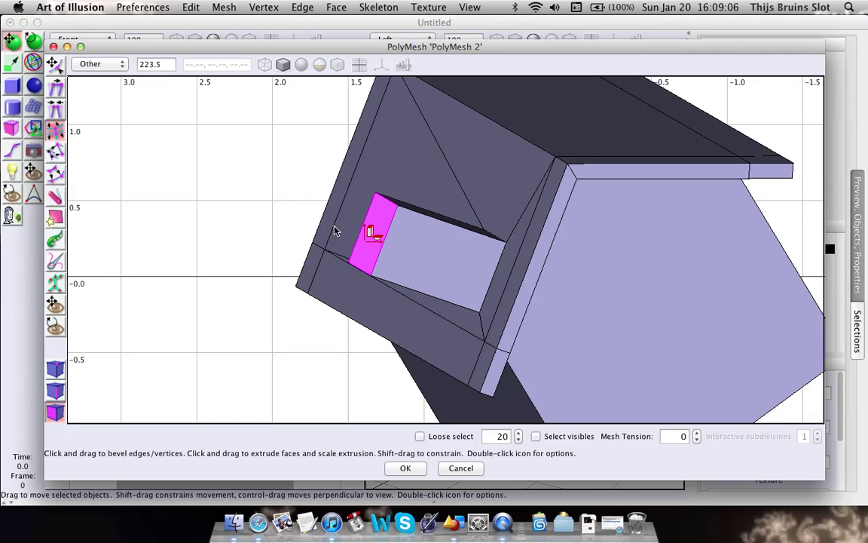
pyautogui.moveTo(385, 249); pyautogui.dragTo(396, 196, button='middle')
pyautogui.scroll(-6, 389, 215)
pyautogui.scroll(4, 424, 228)
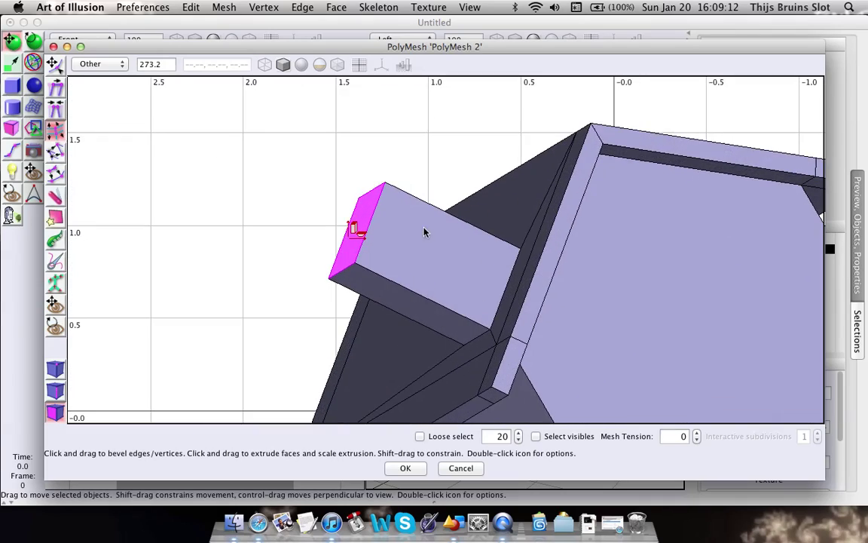
pyautogui.moveTo(424, 228); pyautogui.dragTo(297, 229, button='middle')
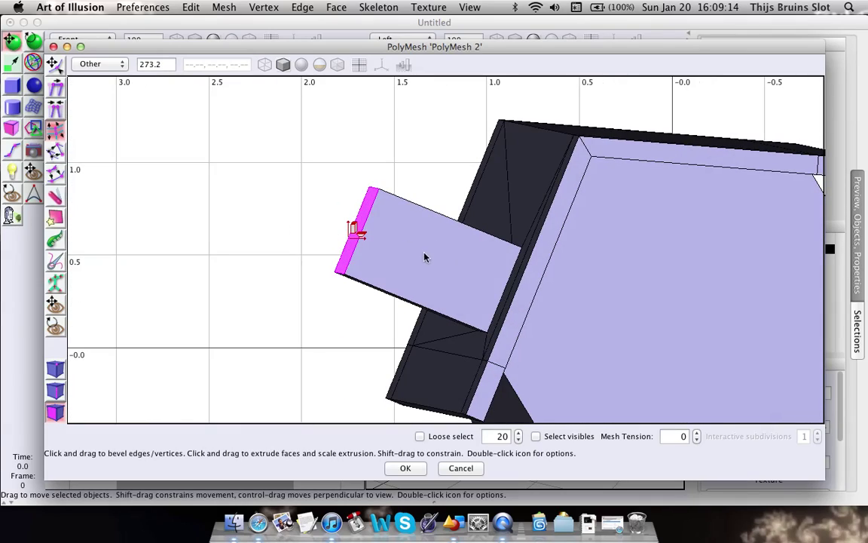
pyautogui.moveTo(424, 257); pyautogui.dragTo(541, 274, button='middle')
pyautogui.click(630, 321)
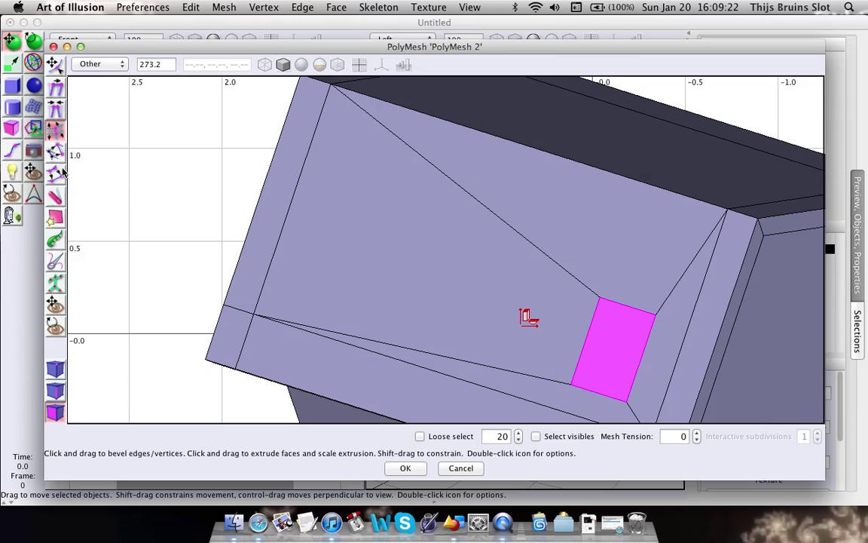
# Extrude the inset roof face straight up along the Y axis with the Extrude faces tool to form a chimney
pyautogui.moveTo(476, 263); pyautogui.dragTo(282, 176, button='middle')
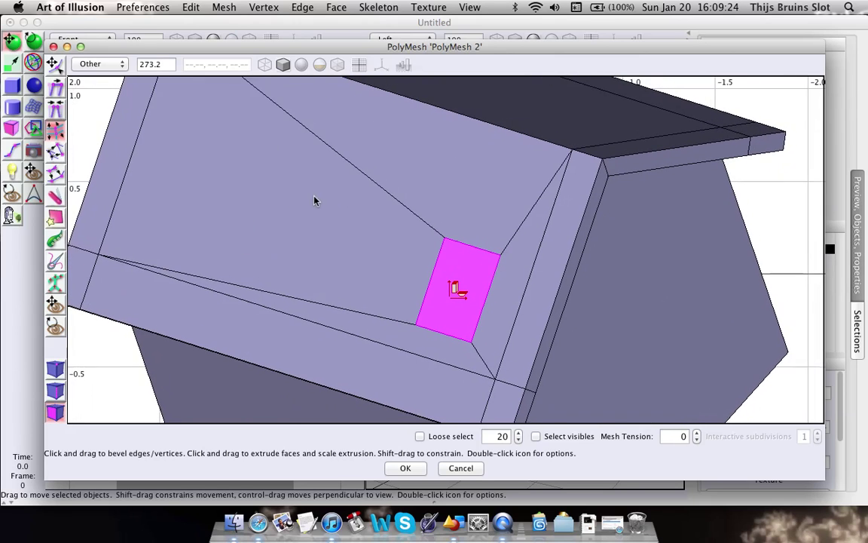
pyautogui.click(55, 173)
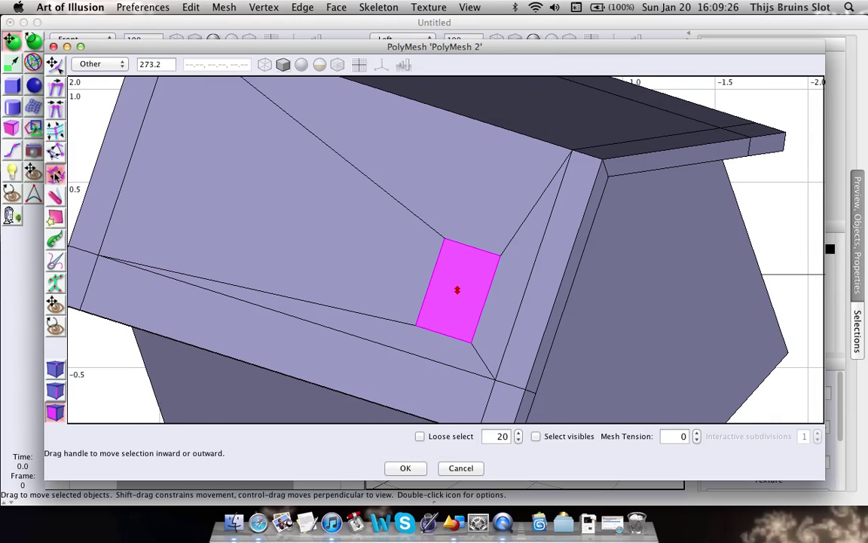
pyautogui.click(55, 152)
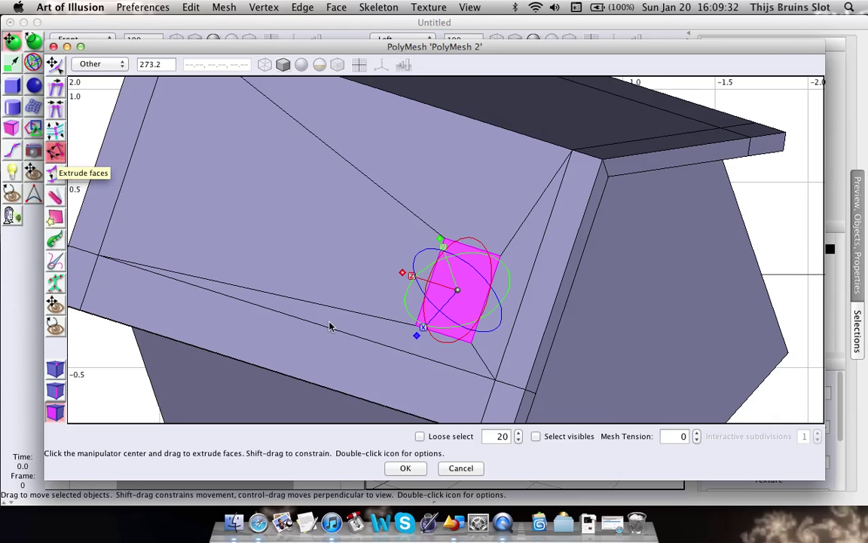
pyautogui.moveTo(355, 333); pyautogui.dragTo(306, 273, button='right')
pyautogui.scroll(6, 306, 273)
pyautogui.moveTo(306, 272); pyautogui.dragTo(407, 254, button='middle')
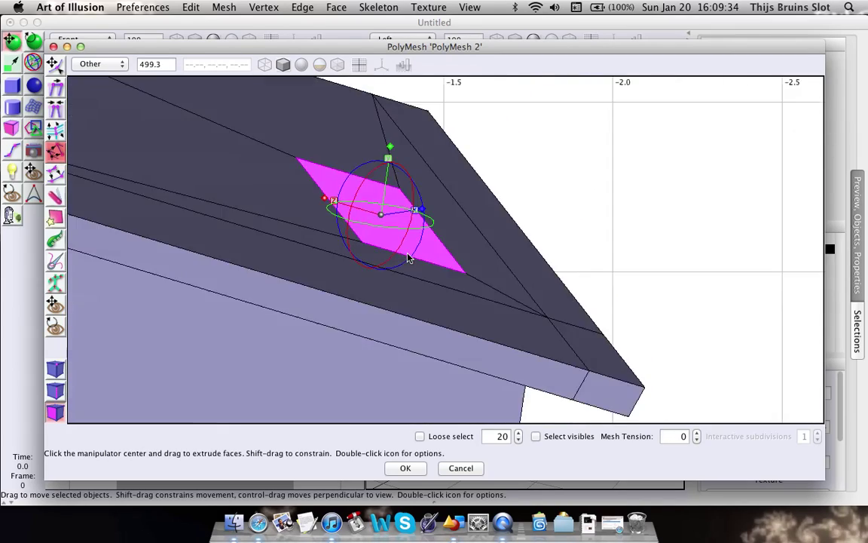
pyautogui.moveTo(407, 259); pyautogui.dragTo(417, 241, button='right')
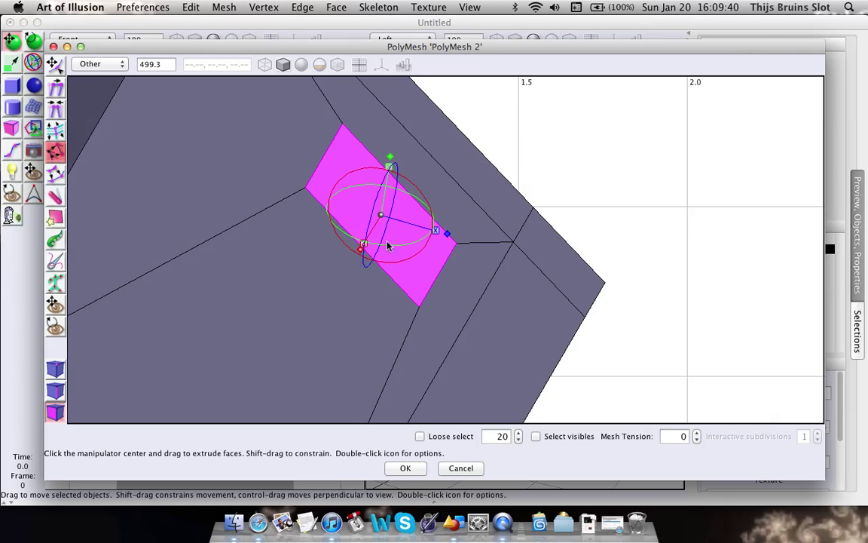
pyautogui.moveTo(387, 242); pyautogui.dragTo(334, 199, button='middle')
pyautogui.scroll(-4, 383, 161)
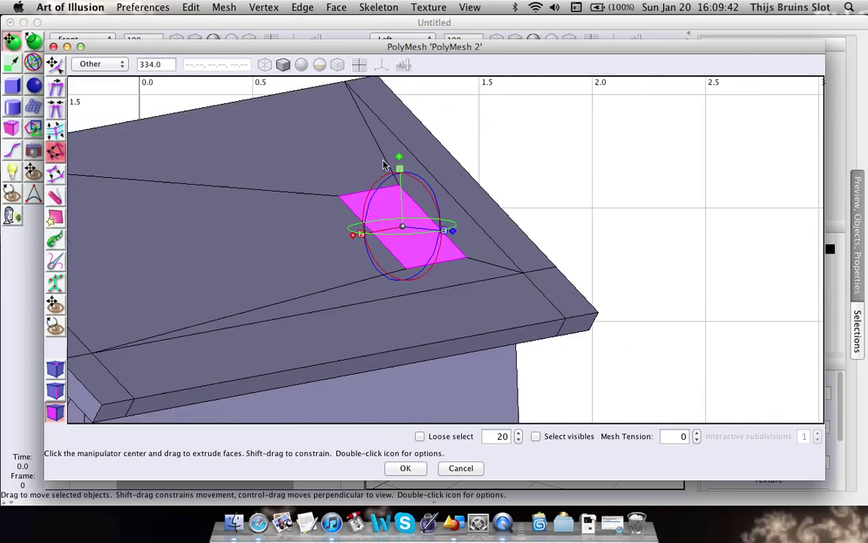
pyautogui.scroll(-2, 383, 163)
pyautogui.moveTo(309, 145); pyautogui.dragTo(404, 174, button='middle')
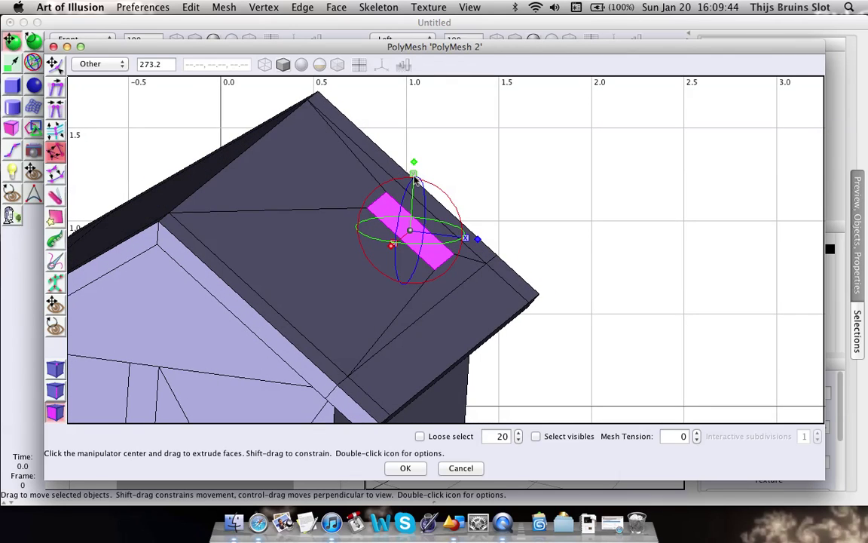
pyautogui.moveTo(414, 174); pyautogui.dragTo(407, 49)
# Return to the move manipulator and change from face to vertex mode with the chimney's four top corners selected
pyautogui.moveTo(308, 285); pyautogui.dragTo(323, 256, button='middle')
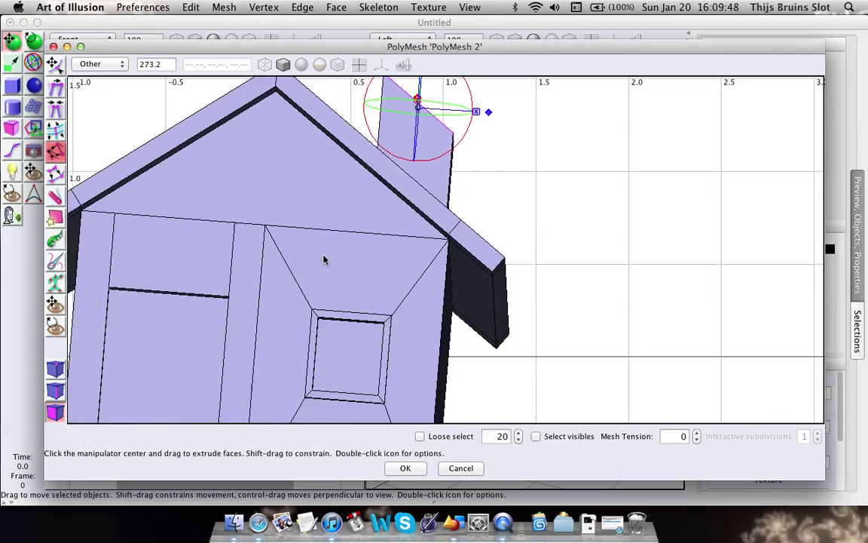
pyautogui.scroll(-10, 323, 257)
pyautogui.moveTo(322, 259); pyautogui.dragTo(351, 281, button='right')
pyautogui.scroll(3, 315, 240)
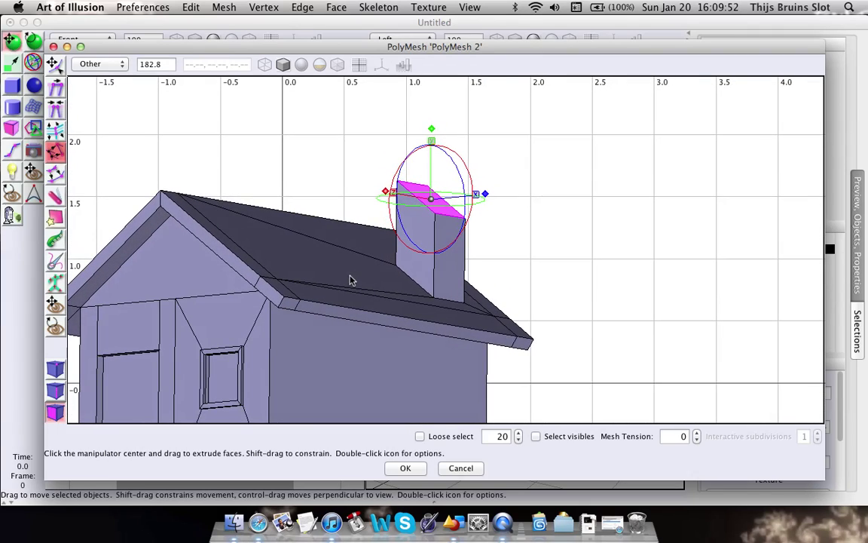
pyautogui.press('space')
pyautogui.moveTo(425, 301); pyautogui.dragTo(339, 268, button='right')
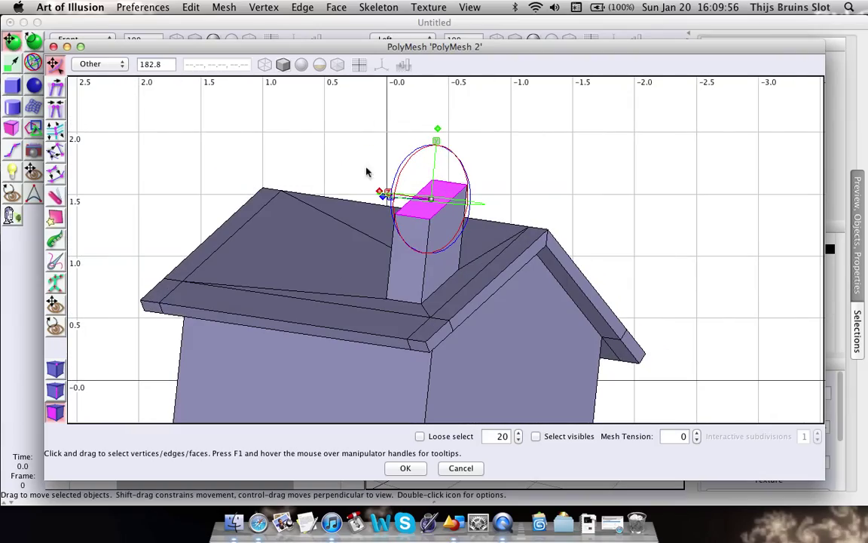
pyautogui.moveTo(367, 172); pyautogui.dragTo(420, 185, button='right')
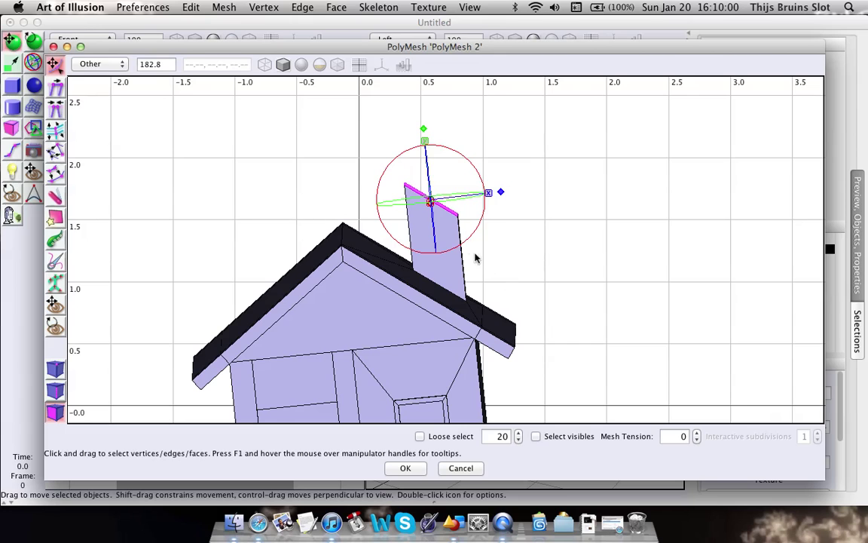
pyautogui.moveTo(475, 258); pyautogui.dragTo(457, 292, button='middle')
pyautogui.scroll(6, 457, 291)
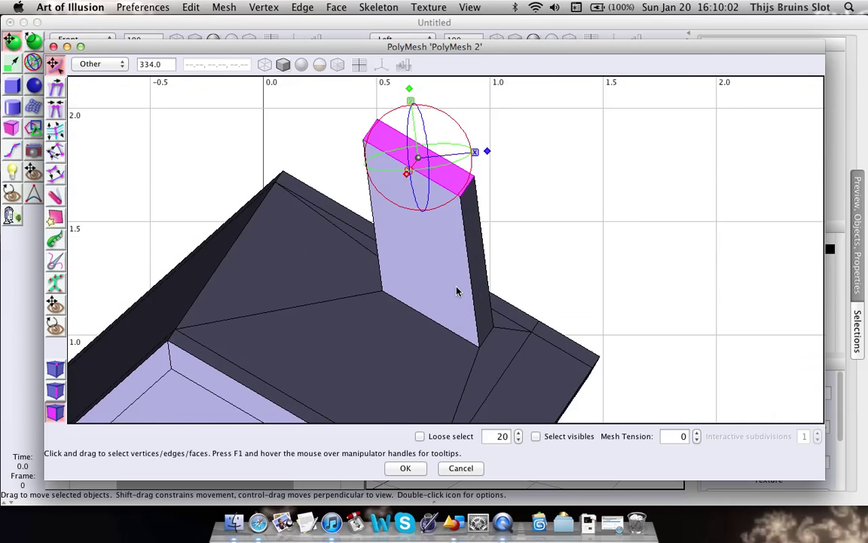
pyautogui.scroll(4, 457, 291)
pyautogui.moveTo(457, 291); pyautogui.dragTo(477, 321, button='right')
pyautogui.press('v')
pyautogui.moveTo(480, 267); pyautogui.dragTo(470, 269, button='middle')
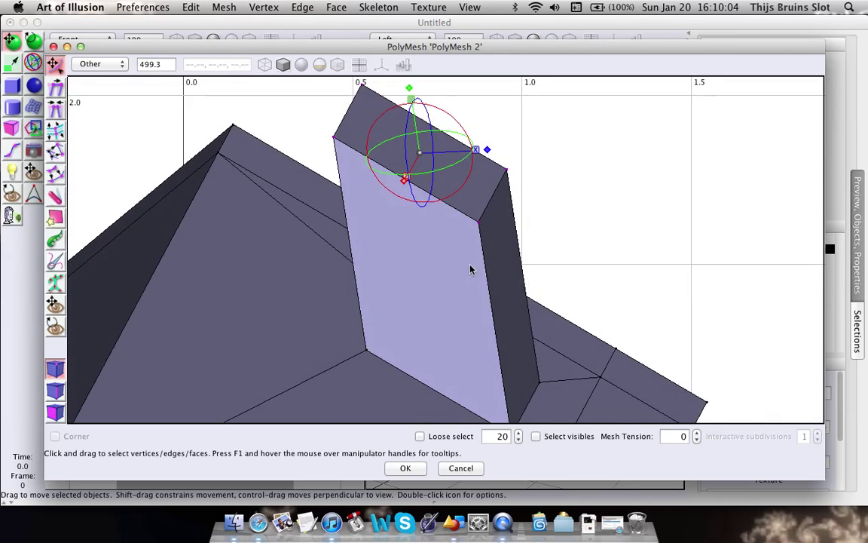
pyautogui.moveTo(471, 269); pyautogui.dragTo(449, 294, button='right')
pyautogui.scroll(4, 453, 261)
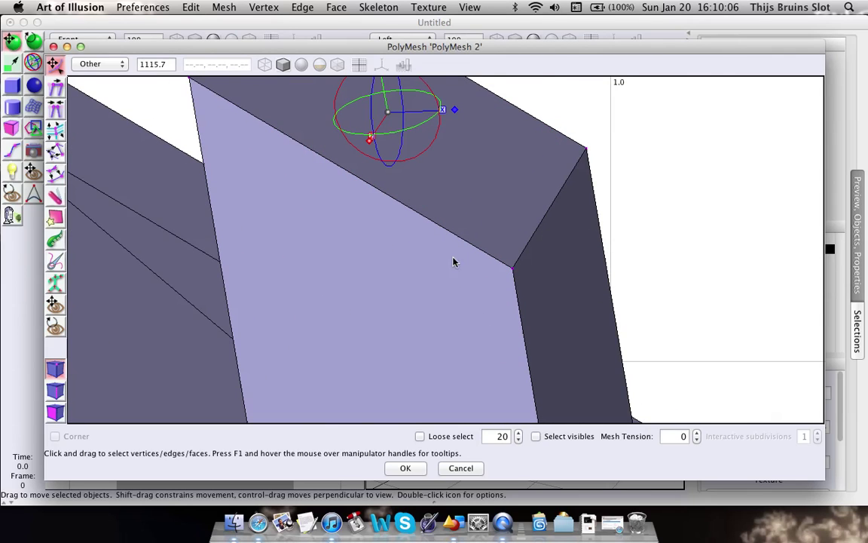
pyautogui.scroll(-5, 461, 178)
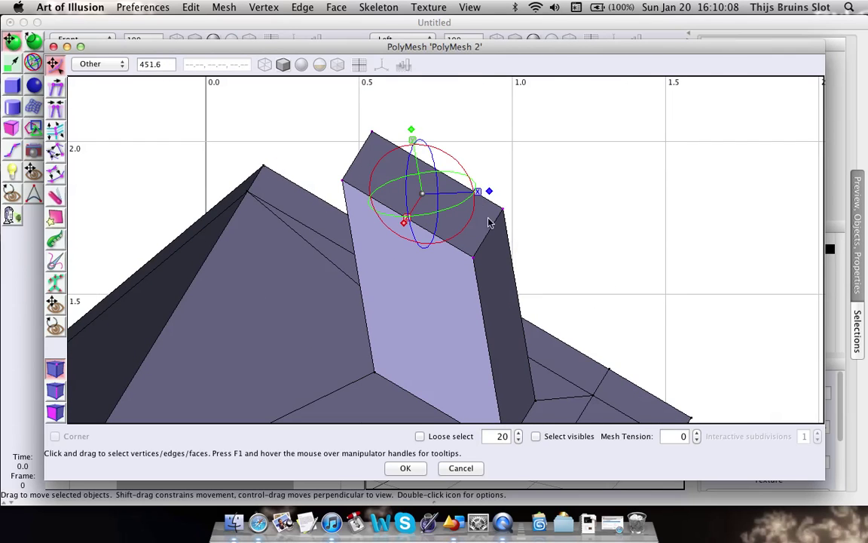
# Try to level the chimney's sloping top by rotating its four vertices about the Z axis, and undo the rotation
pyautogui.moveTo(488, 222); pyautogui.dragTo(477, 256, button='right')
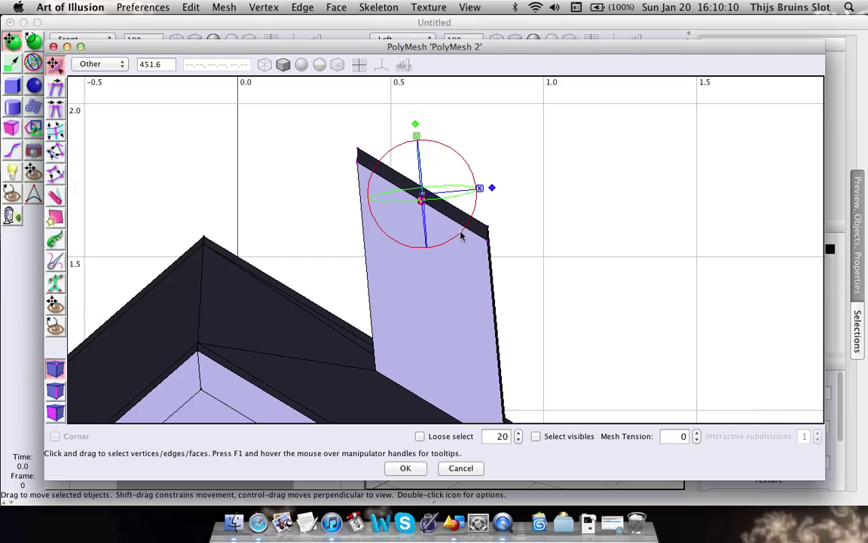
pyautogui.scroll(-2, 471, 256)
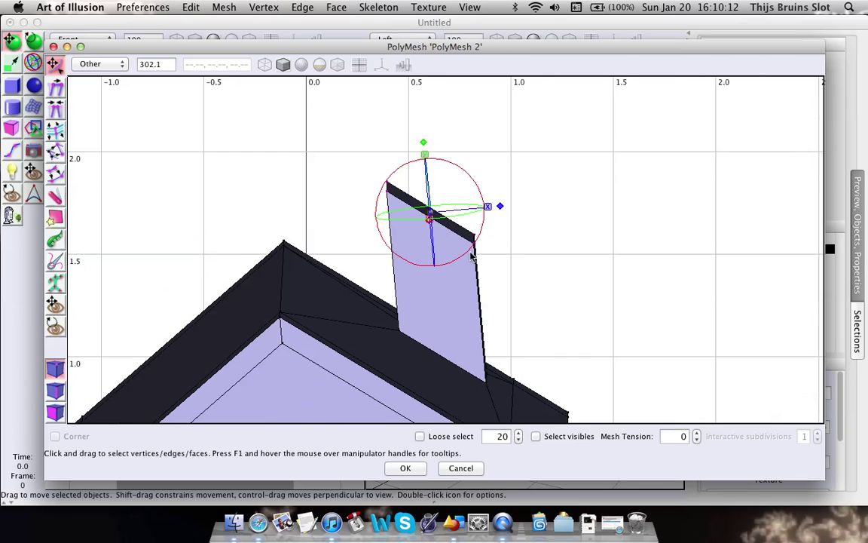
pyautogui.scroll(2, 471, 256)
pyautogui.scroll(-1, 471, 258)
pyautogui.moveTo(471, 258)
pyautogui.mouseDown(button='right')
pyautogui.moveTo(458, 269)
pyautogui.moveTo(460, 258)
pyautogui.mouseUp(button='right')
pyautogui.moveTo(457, 257); pyautogui.dragTo(486, 241)
pyautogui.moveTo(471, 264); pyautogui.dragTo(441, 310, button='middle')
pyautogui.moveTo(442, 311); pyautogui.dragTo(443, 312, button='right')
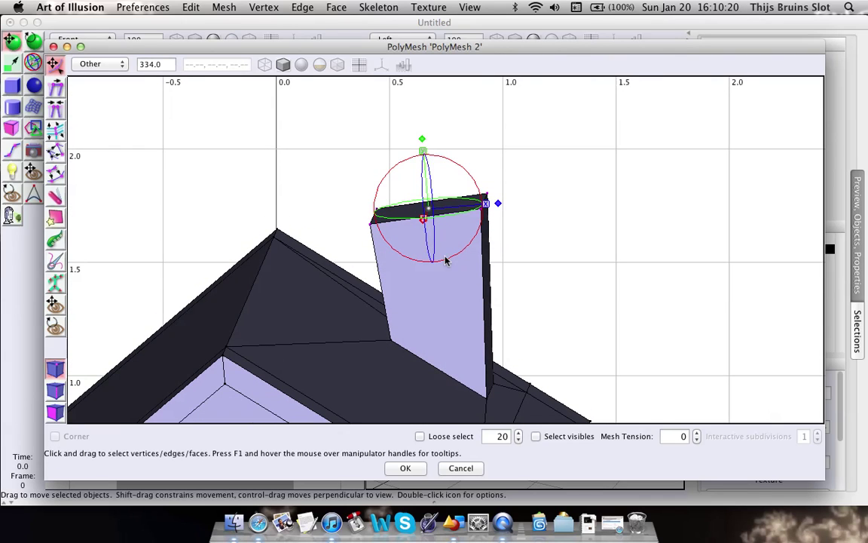
pyautogui.moveTo(445, 257)
pyautogui.mouseDown()
pyautogui.moveTo(462, 288)
pyautogui.moveTo(458, 251)
pyautogui.moveTo(472, 240)
pyautogui.moveTo(476, 216)
pyautogui.moveTo(440, 267)
pyautogui.mouseUp()
pyautogui.press('super+z')
pyautogui.press('super+z')
# Try to flatten the chimney's sloping top by scaling its four vertices along the Y axis with the manipulator
pyautogui.moveTo(469, 299); pyautogui.dragTo(496, 271, button='right')
pyautogui.moveTo(495, 277); pyautogui.dragTo(510, 199, button='middle')
pyautogui.moveTo(450, 111); pyautogui.dragTo(453, 156)
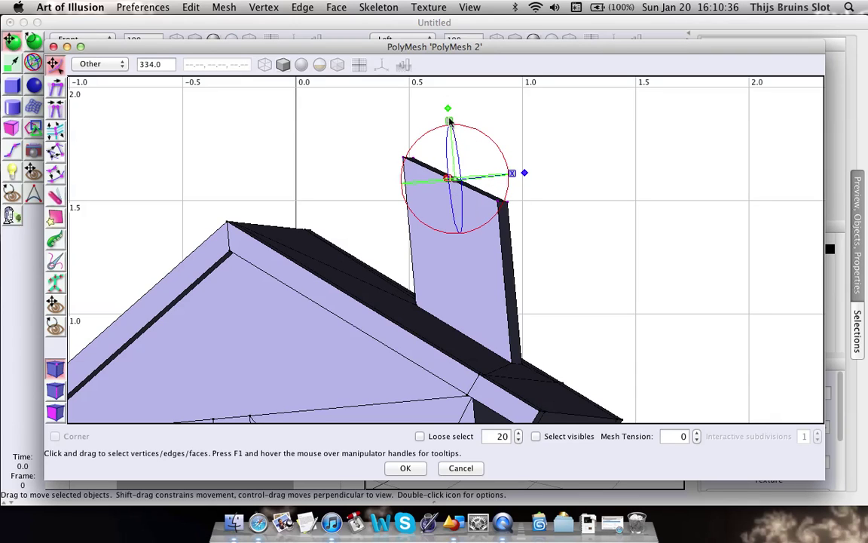
pyautogui.moveTo(455, 174); pyautogui.dragTo(449, 117, button='middle')
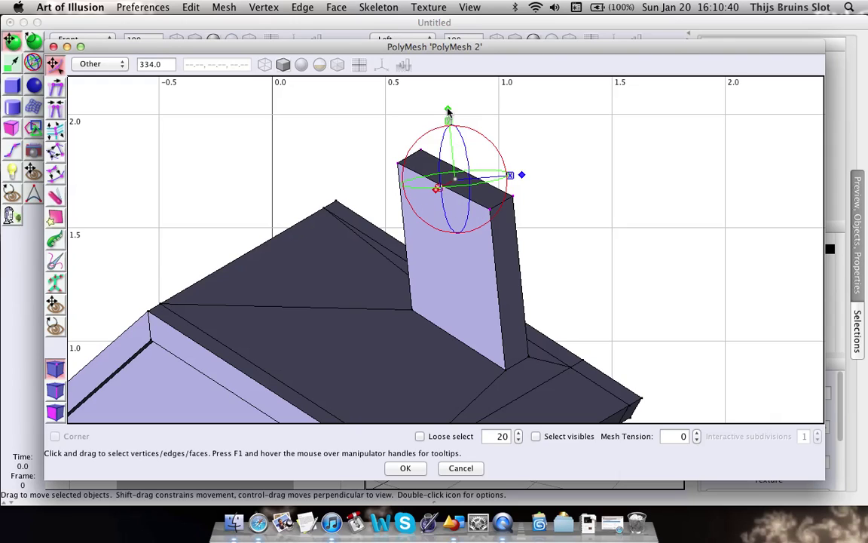
pyautogui.moveTo(449, 110)
pyautogui.mouseDown()
pyautogui.moveTo(456, 187)
pyautogui.moveTo(452, 118)
pyautogui.mouseUp()
pyautogui.moveTo(518, 269); pyautogui.dragTo(502, 287, button='middle')
pyautogui.scroll(3, 496, 283)
pyautogui.moveTo(495, 282); pyautogui.dragTo(459, 302, button='right')
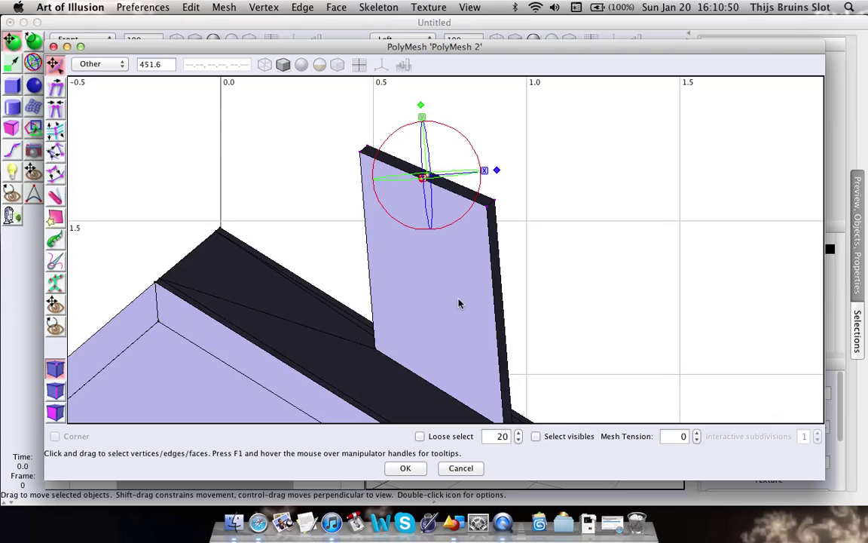
pyautogui.moveTo(459, 302); pyautogui.dragTo(467, 302, button='middle')
pyautogui.scroll(-2, 467, 302)
pyautogui.scroll(-1, 467, 301)
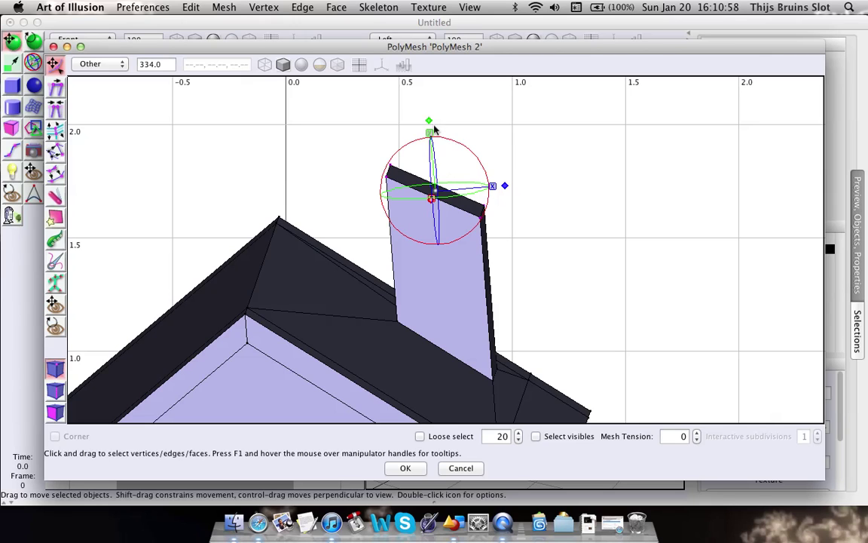
# Level the chimney top with Transform Points, using a Y scale of 0 around the center of selection
pyautogui.moveTo(557, 168); pyautogui.dragTo(540, 161, button='right')
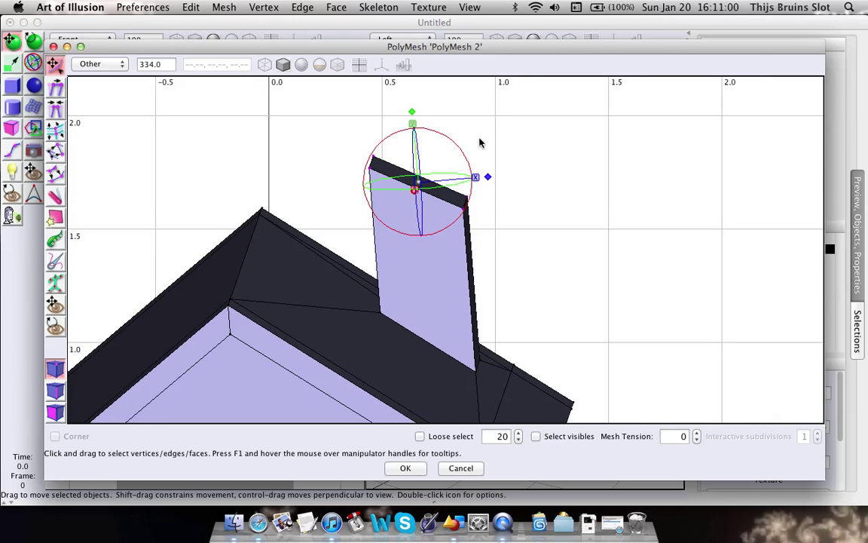
pyautogui.click(264, 6)
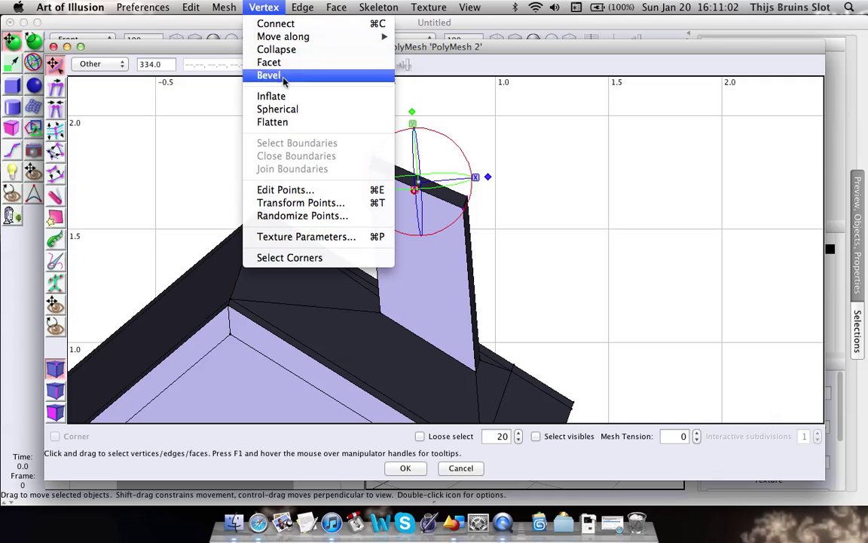
pyautogui.click(295, 202)
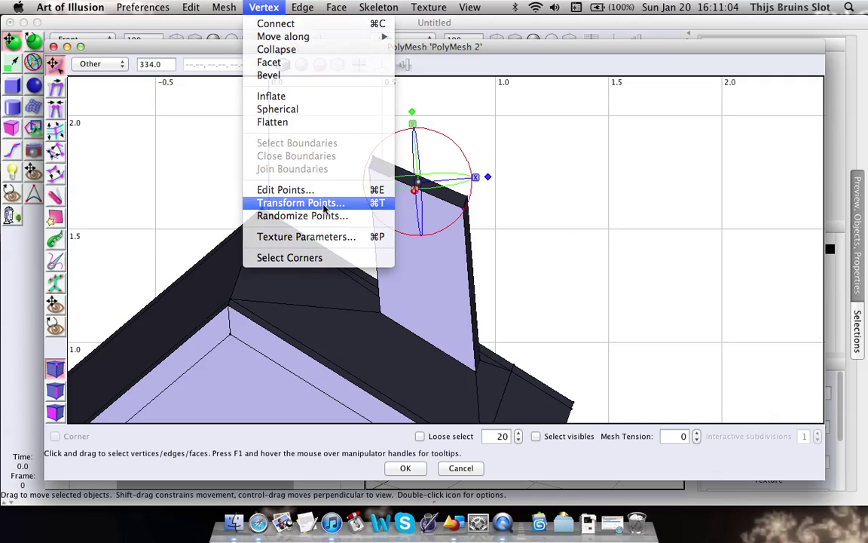
pyautogui.moveTo(501, 185); pyautogui.dragTo(705, 28)
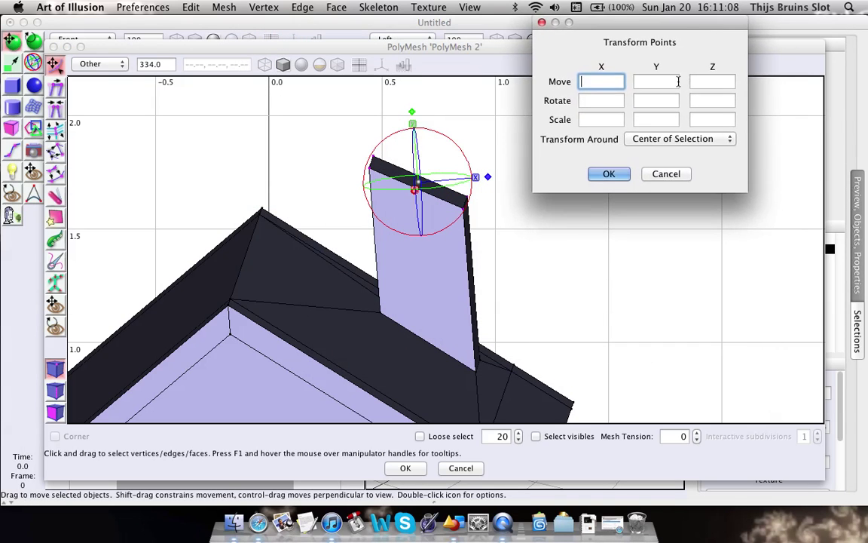
pyautogui.click(640, 119)
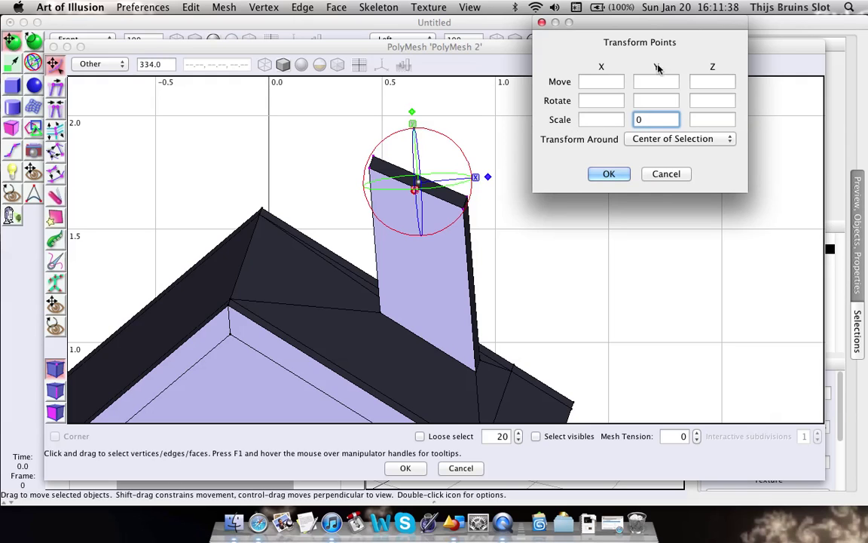
pyautogui.click(616, 179)
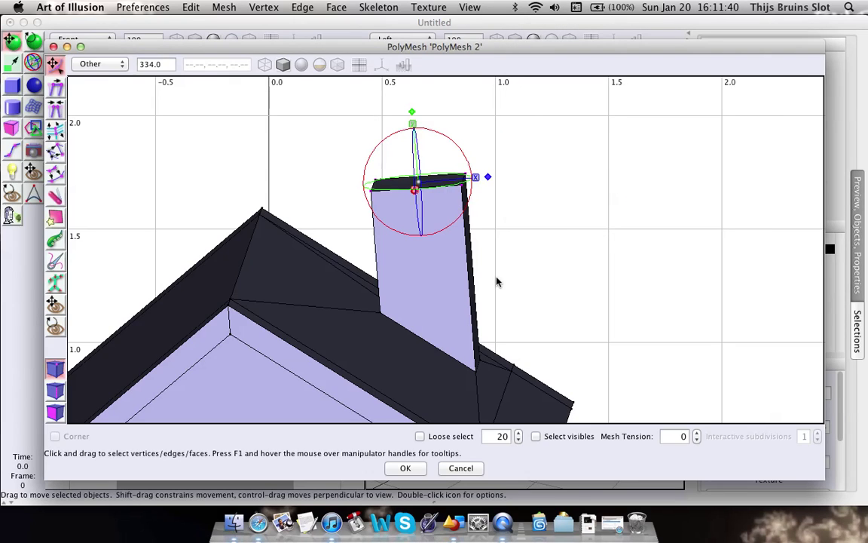
# Hollow out the chimney by insetting its top face to leave a narrow rim and extruding it down inside
pyautogui.scroll(-6, 500, 279)
pyautogui.moveTo(512, 261); pyautogui.dragTo(544, 226, button='middle')
pyautogui.scroll(1, 476, 315)
pyautogui.moveTo(545, 227); pyautogui.dragTo(473, 177, button='right')
pyautogui.click(472, 174)
pyautogui.scroll(4, 553, 163)
pyautogui.moveTo(580, 153); pyautogui.dragTo(555, 258, button='right')
pyautogui.press('space')
pyautogui.moveTo(445, 240); pyautogui.dragTo(461, 324)
pyautogui.scroll(-5, 444, 327)
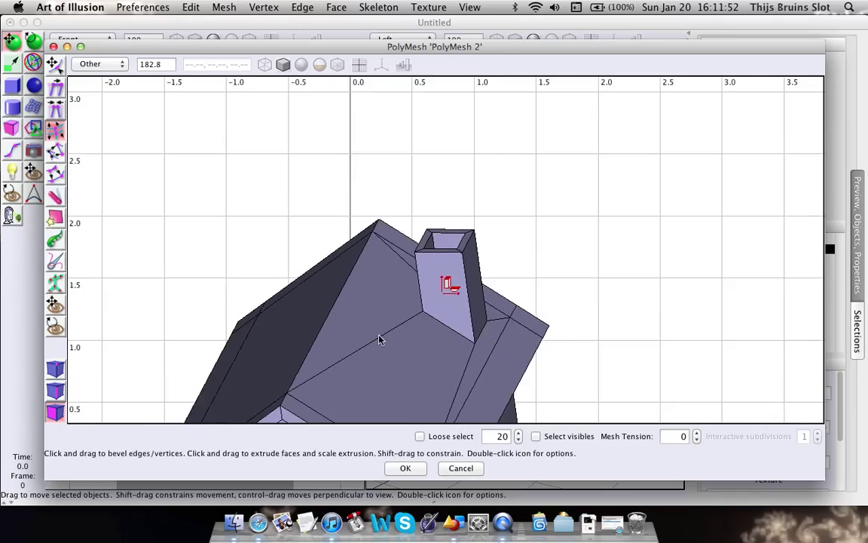
# Examine the whole house from several sides, including the hollow chimney, roof, door and window
pyautogui.moveTo(379, 337)
pyautogui.mouseDown(button='middle')
pyautogui.moveTo(381, 310)
pyautogui.moveTo(373, 330)
pyautogui.mouseUp(button='middle')
pyautogui.scroll(-3, 373, 331)
pyautogui.moveTo(374, 330); pyautogui.dragTo(397, 305, button='right')
pyautogui.scroll(-8, 397, 305)
pyautogui.moveTo(397, 305)
pyautogui.mouseDown(button='middle')
pyautogui.moveTo(440, 265)
pyautogui.moveTo(479, 290)
pyautogui.moveTo(403, 300)
pyautogui.mouseUp(button='middle')
pyautogui.scroll(2, 402, 300)
pyautogui.scroll(3, 403, 301)
pyautogui.moveTo(403, 300); pyautogui.dragTo(367, 297, button='right')
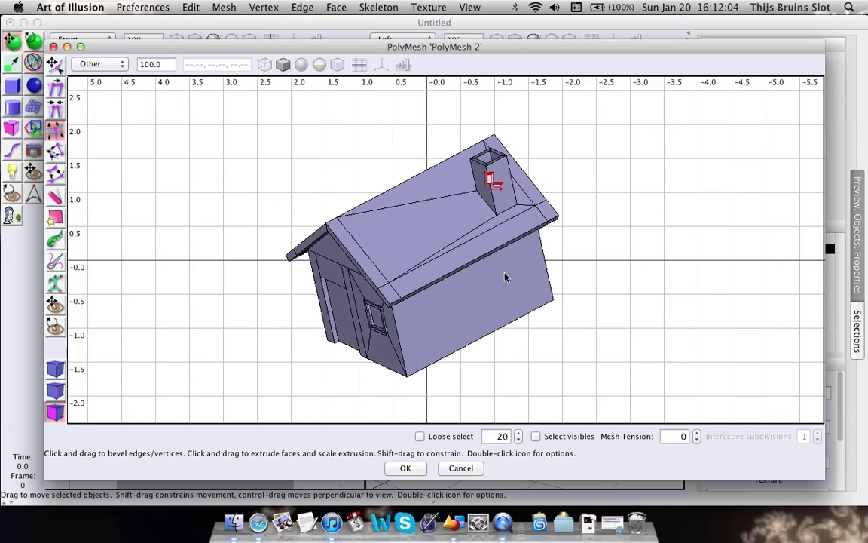
pyautogui.scroll(4, 454, 244)
pyautogui.moveTo(501, 235); pyautogui.dragTo(560, 227, button='right')
pyautogui.scroll(1, 657, 281)
pyautogui.scroll(-1, 657, 281)
pyautogui.moveTo(506, 246); pyautogui.dragTo(375, 231, button='right')
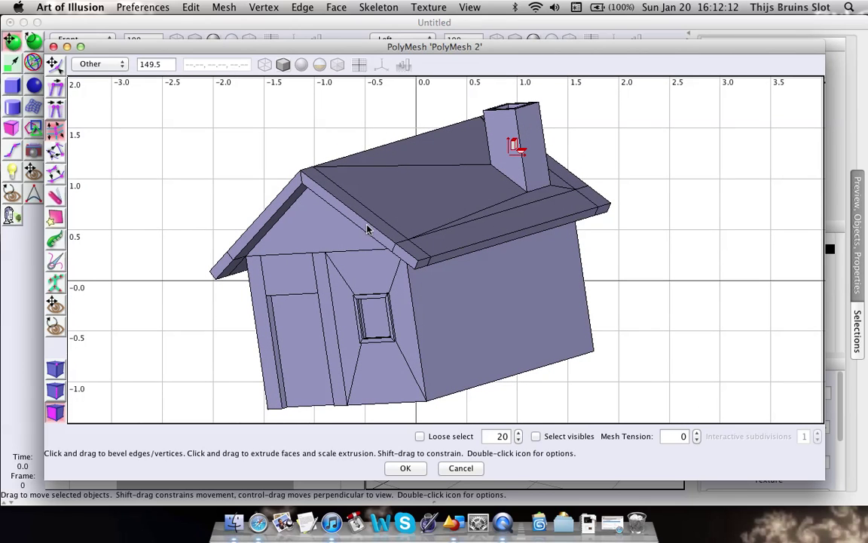
pyautogui.moveTo(583, 276); pyautogui.dragTo(503, 240, button='right')
pyautogui.scroll(-2, 416, 203)
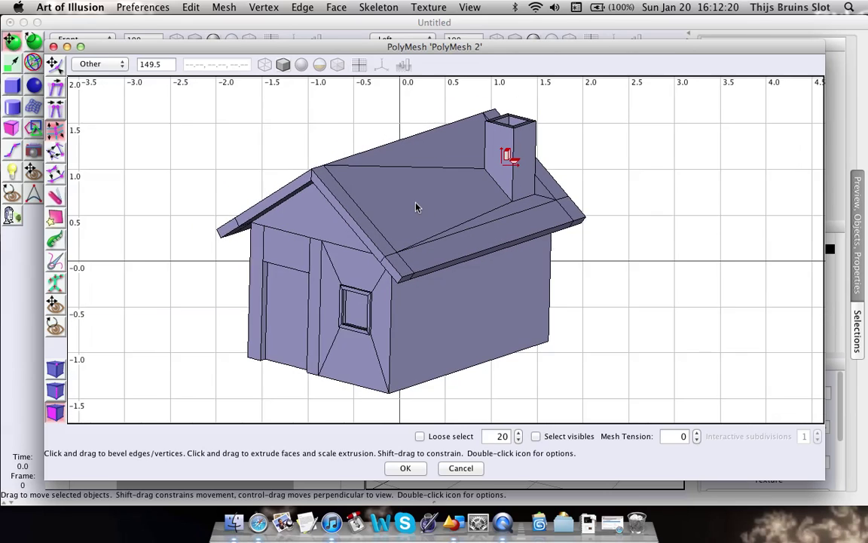
pyautogui.moveTo(403, 199); pyautogui.dragTo(401, 215, button='right')
pyautogui.scroll(3, 402, 219)
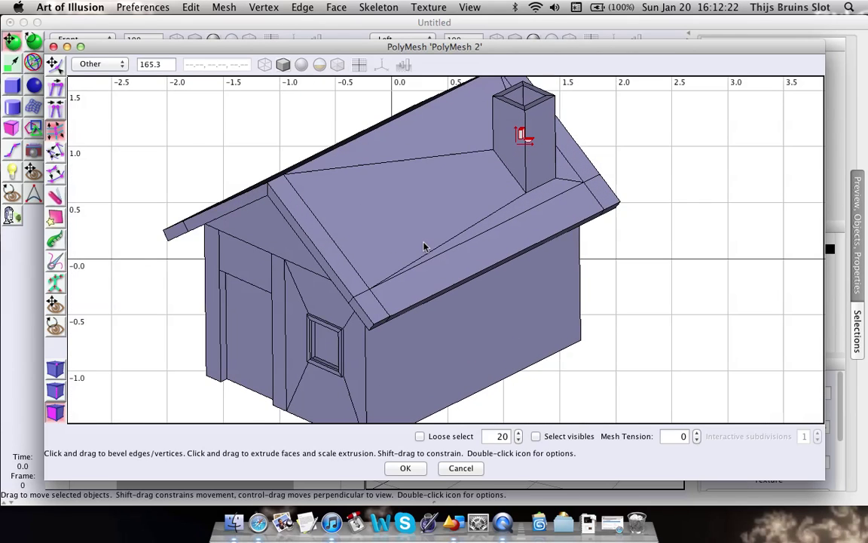
pyautogui.scroll(-2, 511, 245)
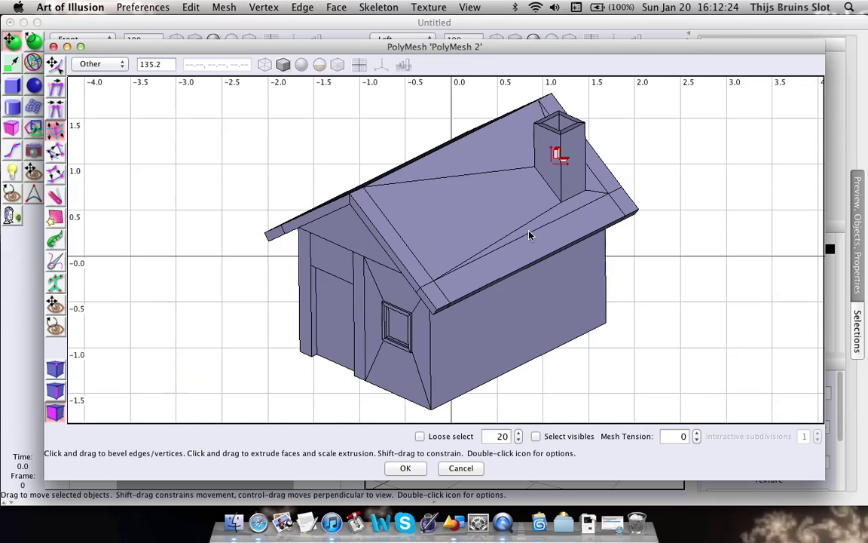
pyautogui.moveTo(496, 281); pyautogui.dragTo(449, 285, button='right')
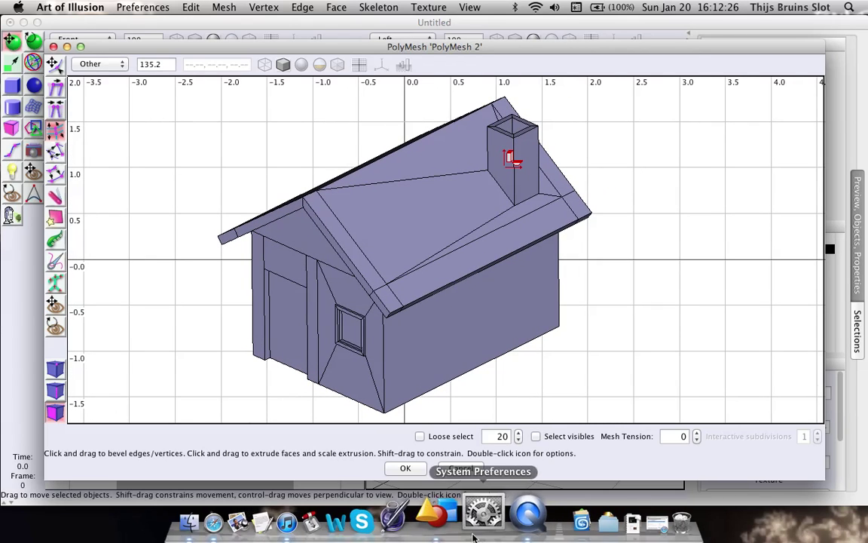